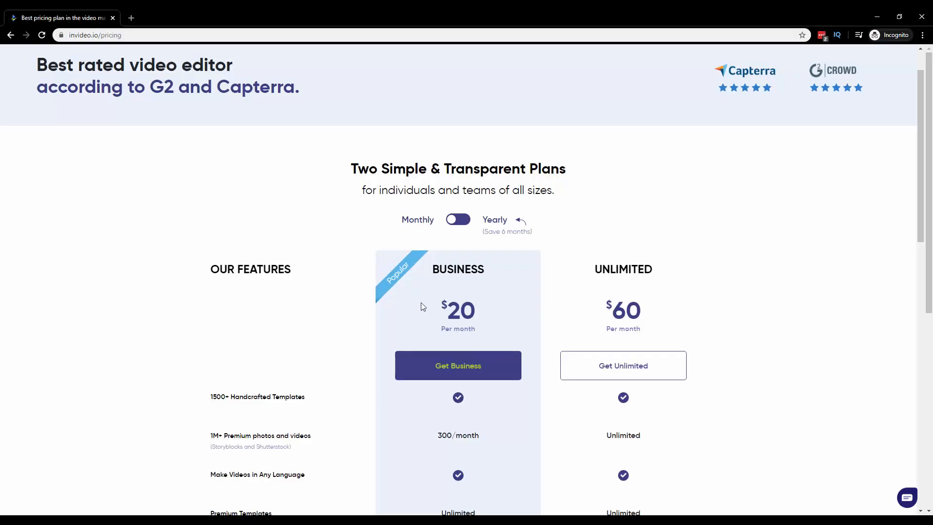
Choose the Unlimited plan with yearly billing and apply promo code VPSPECIAL40 at checkout
click(464, 224)
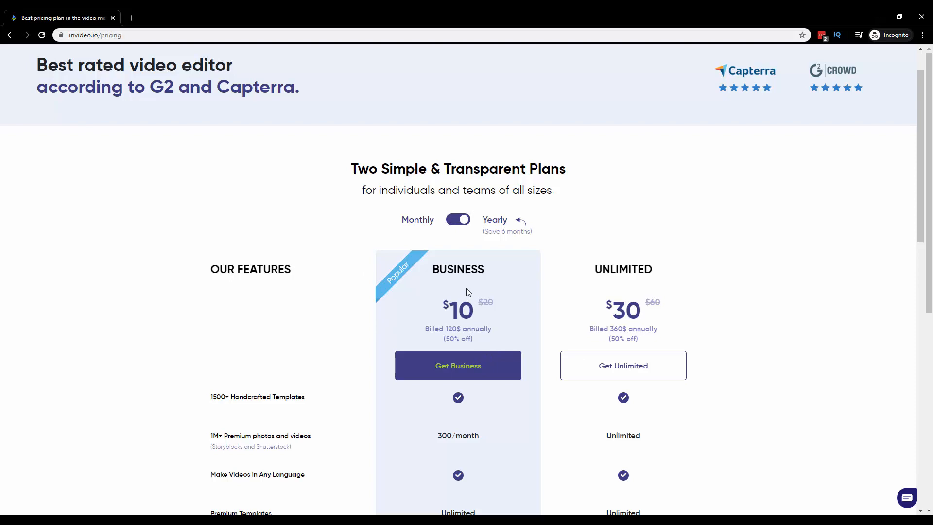
click(622, 369)
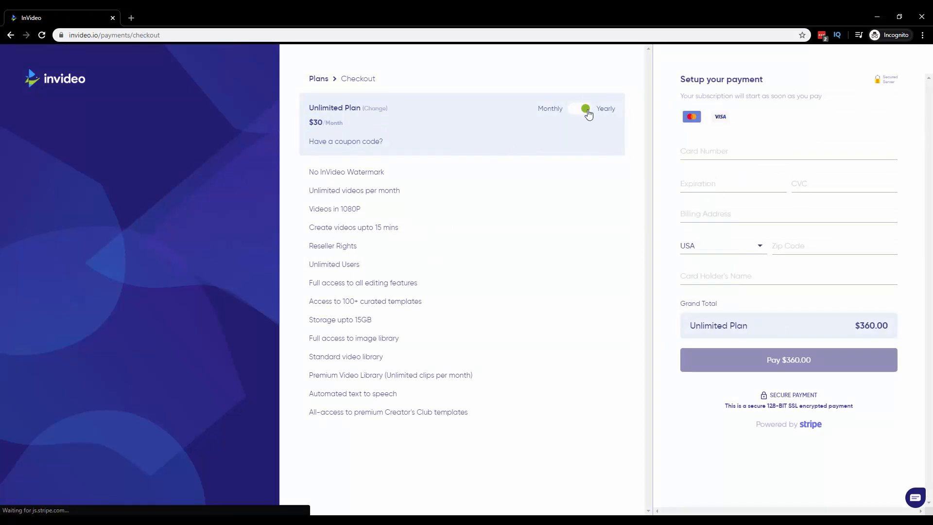
click(333, 141)
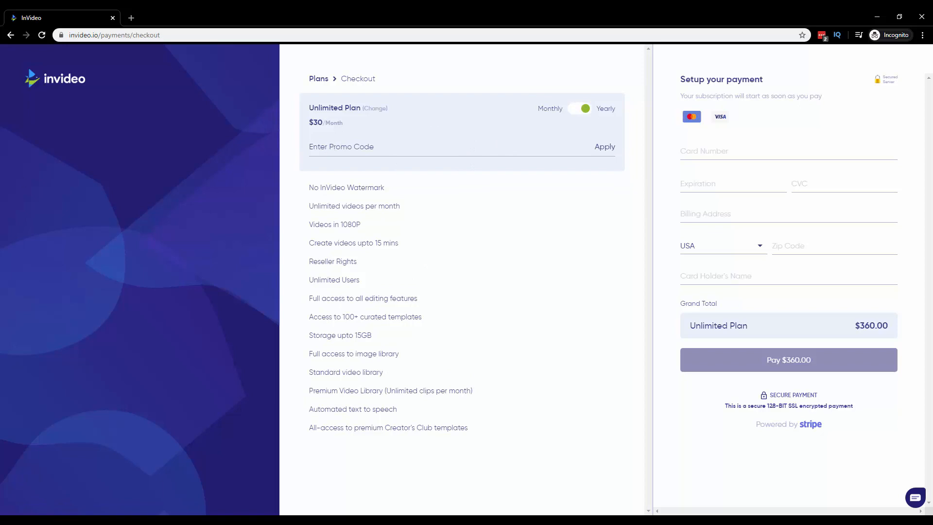
click(381, 149)
text(VPSPECIAL40)
click(603, 153)
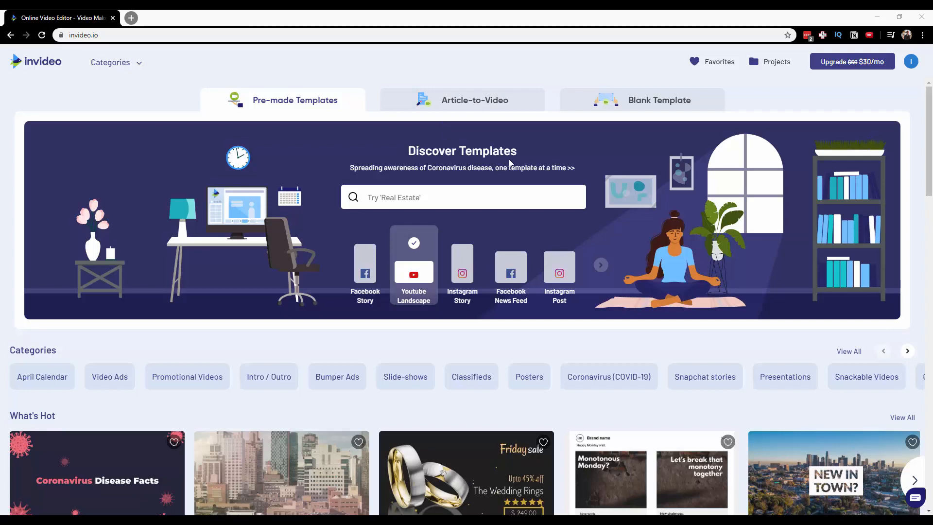
Browse the wide 16:9 templates in the April Calendar category
scroll(510, 163, down, 1)
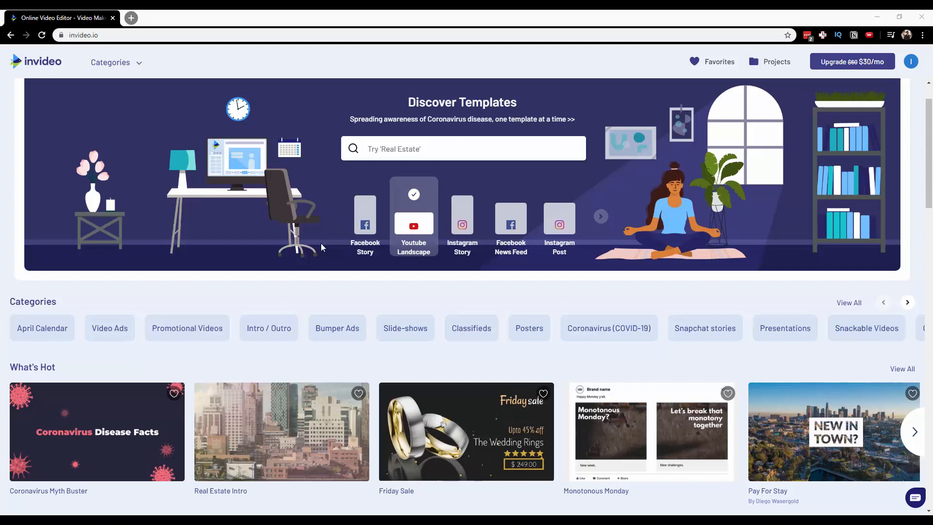
scroll(260, 204, down, 1)
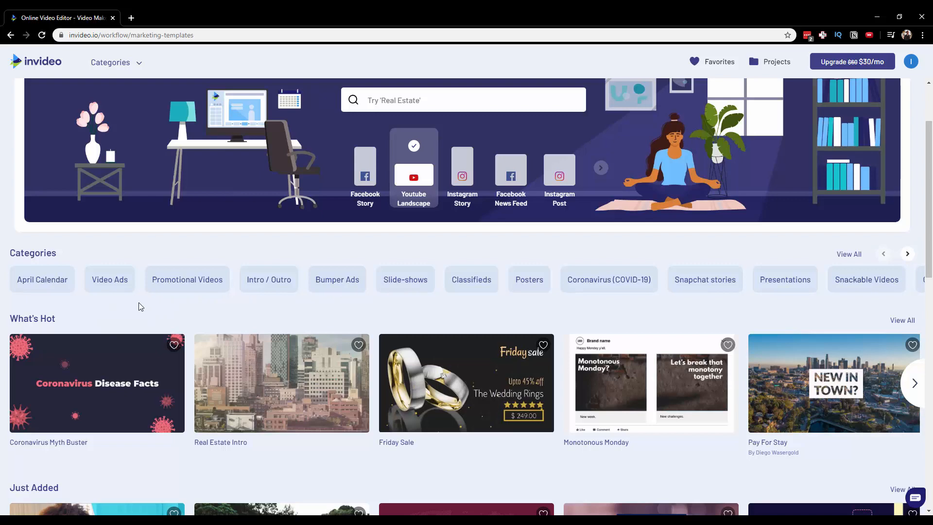
click(37, 281)
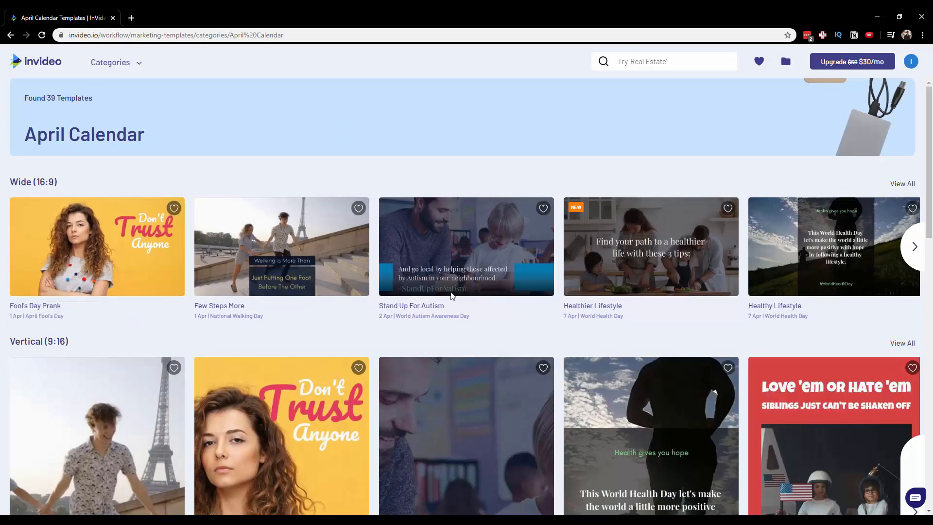
click(914, 247)
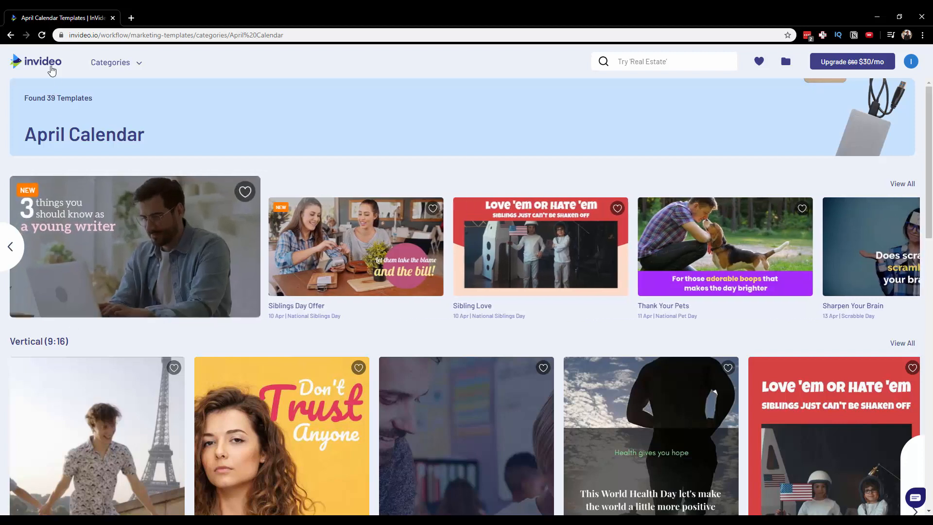
Look through the full list of template categories and the Video Ads templates, and return to the home page
click(117, 63)
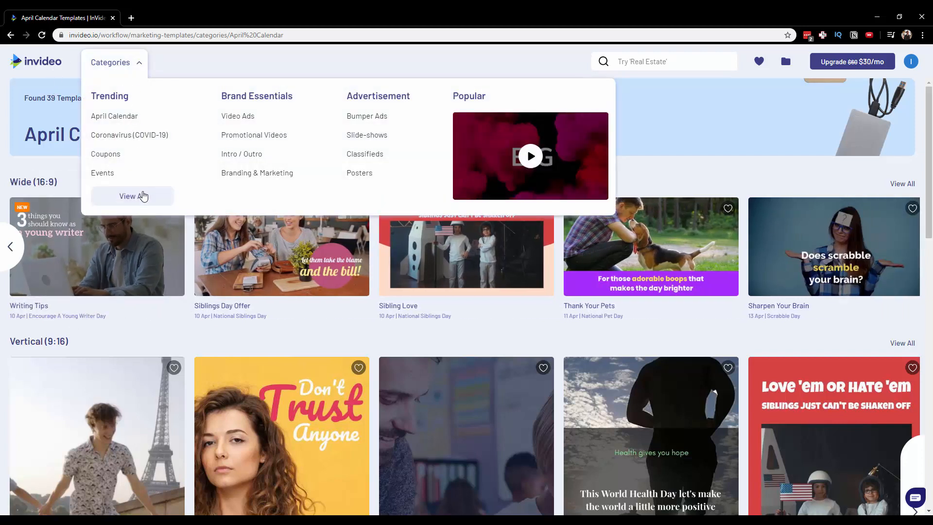
click(142, 195)
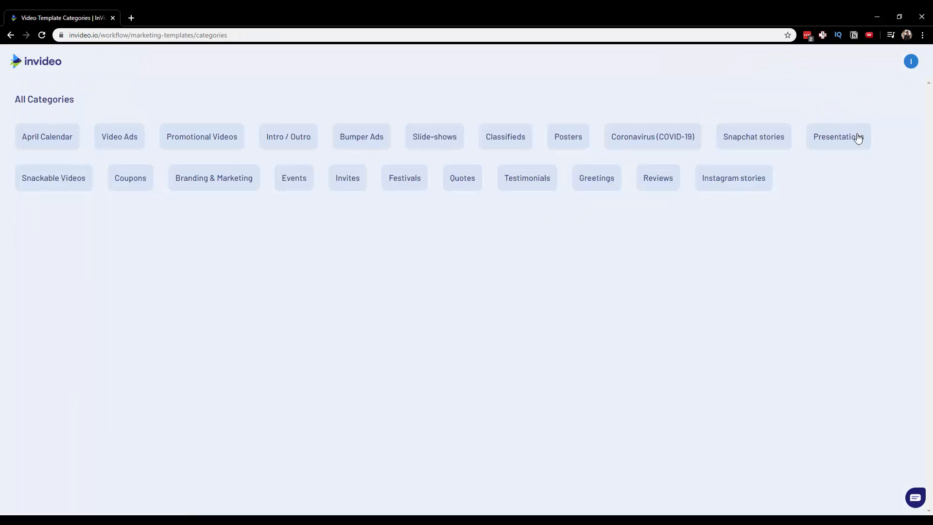
click(119, 145)
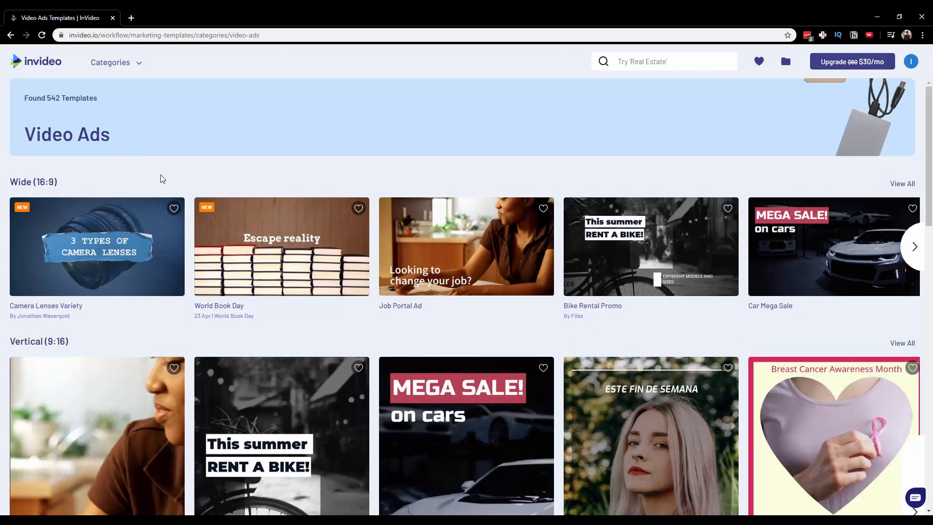
click(121, 64)
click(153, 200)
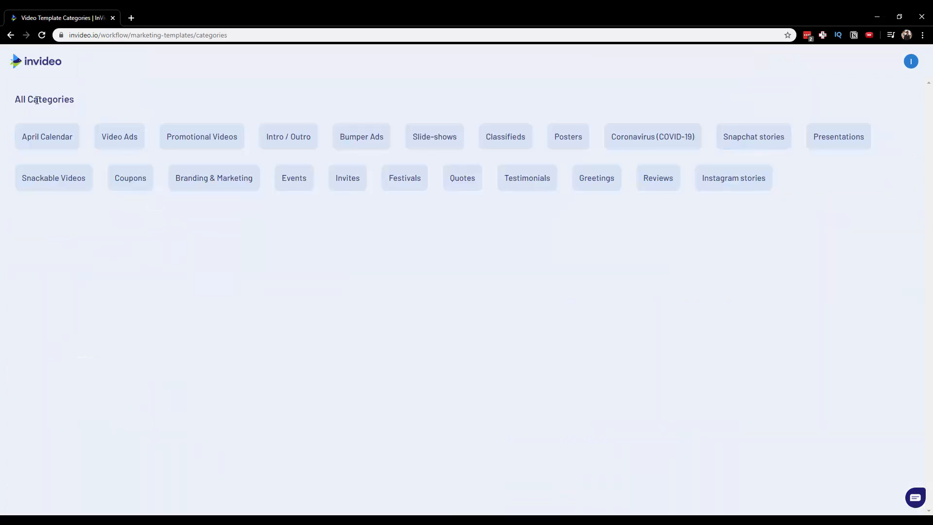
click(39, 65)
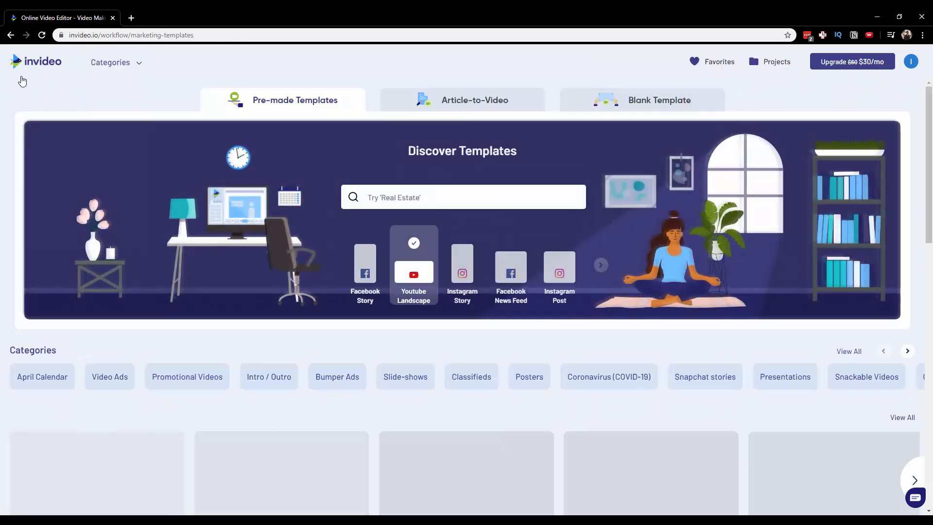
Preview the Pay for Stay template from What's Hot and open its wide 16:9 version in the editor
scroll(158, 230, down, 4)
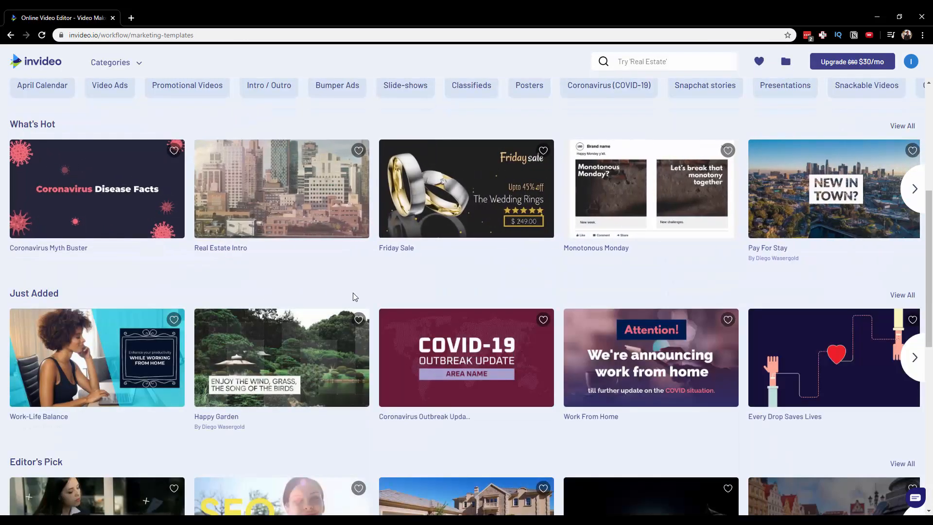
mouse_move(783, 197)
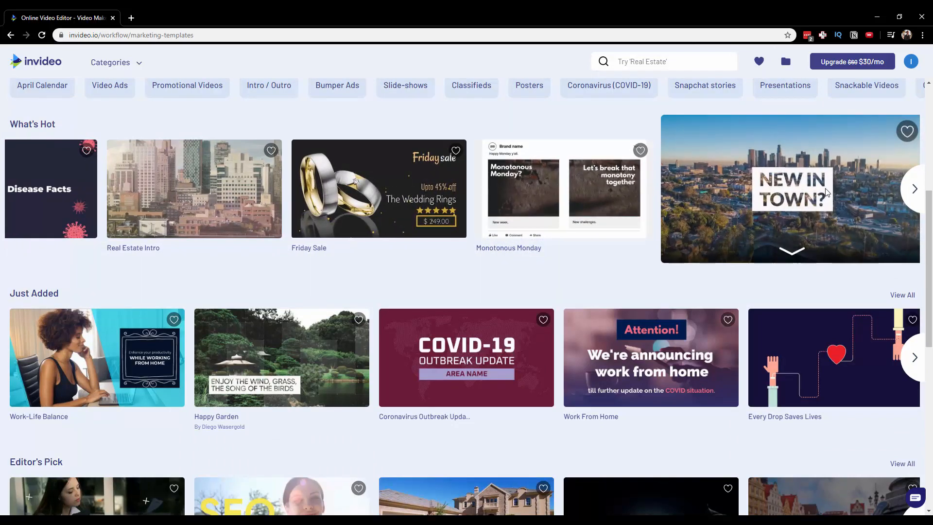
click(793, 185)
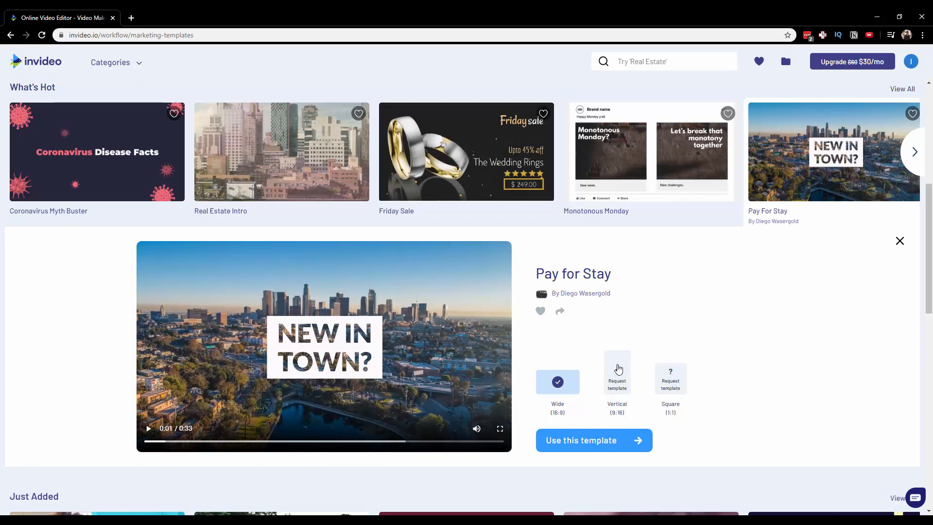
scroll(430, 383, down, 2)
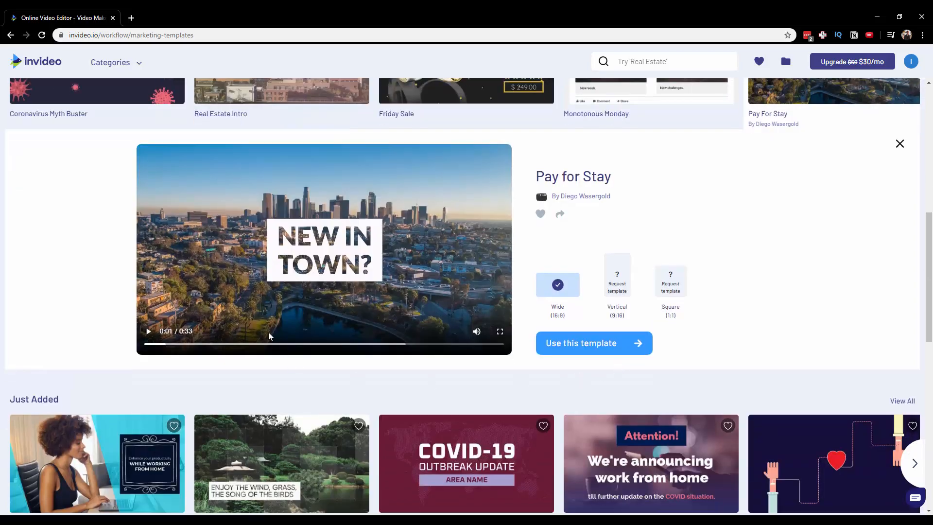
click(243, 236)
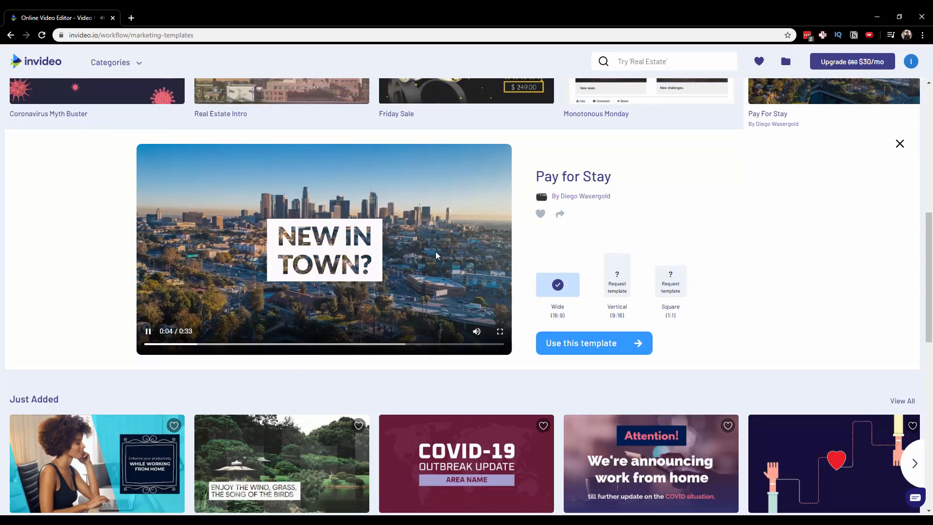
click(602, 344)
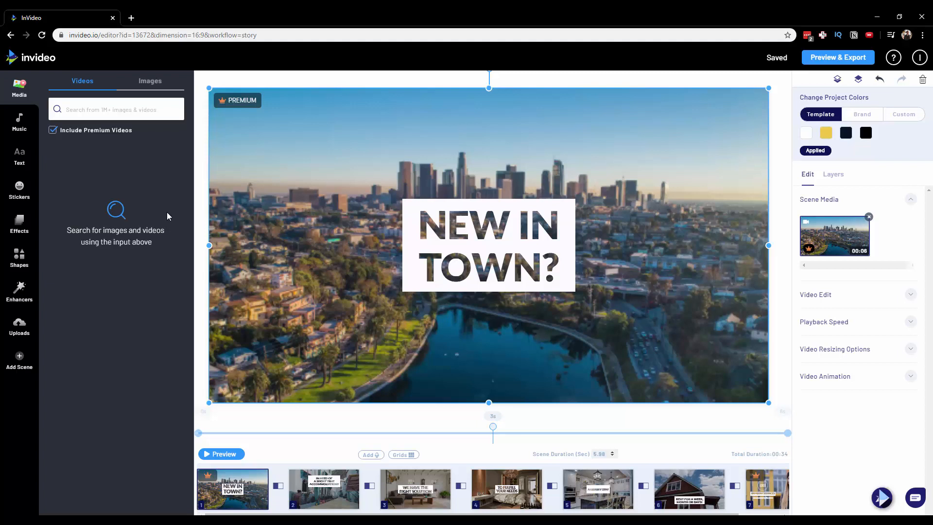
Try moving the "NEW IN TOWN?" text box and the background video, and put the text box back in the centre
click(489, 240)
mouse_move(488, 245)
mouse_down()
mouse_move(446, 158)
mouse_move(671, 166)
mouse_move(440, 243)
mouse_move(471, 240)
mouse_move(482, 251)
mouse_up()
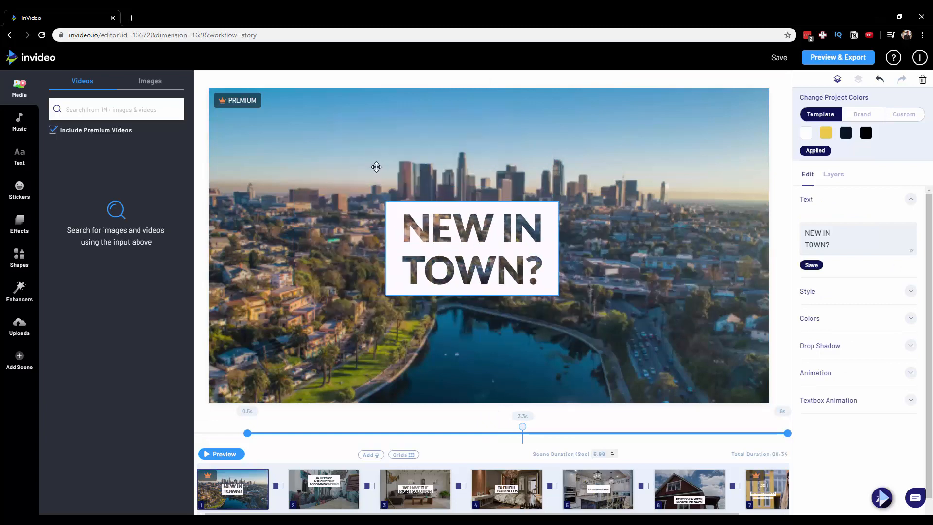
mouse_move(338, 175)
mouse_down()
mouse_move(394, 137)
mouse_move(330, 177)
mouse_move(338, 174)
mouse_up()
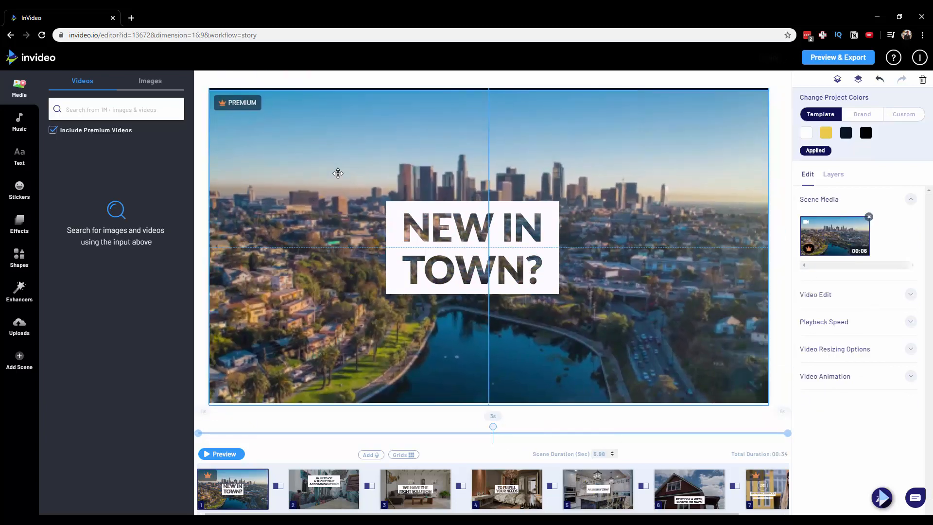
click(452, 233)
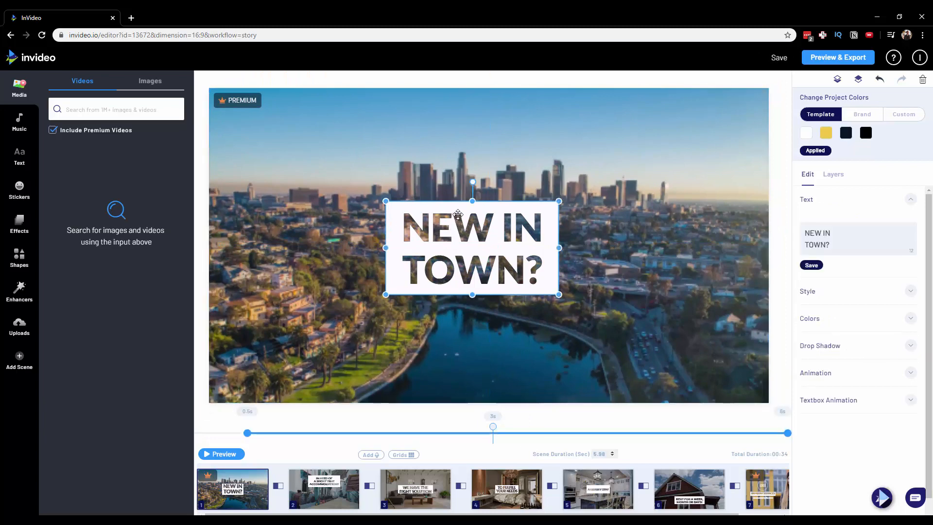
drag(457, 217, 477, 213)
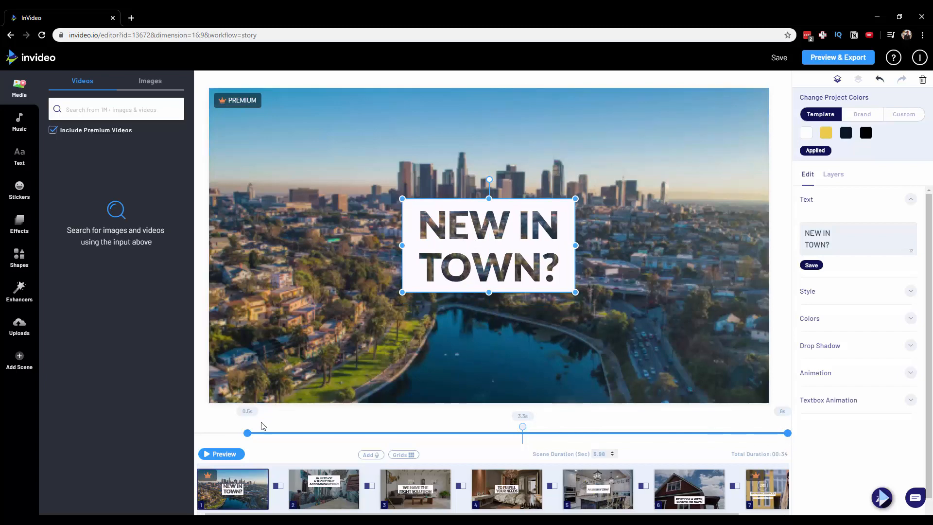
Set the "NEW IN TOWN?" text to start at 0s in the first scene
drag(248, 433, 218, 433)
click(295, 435)
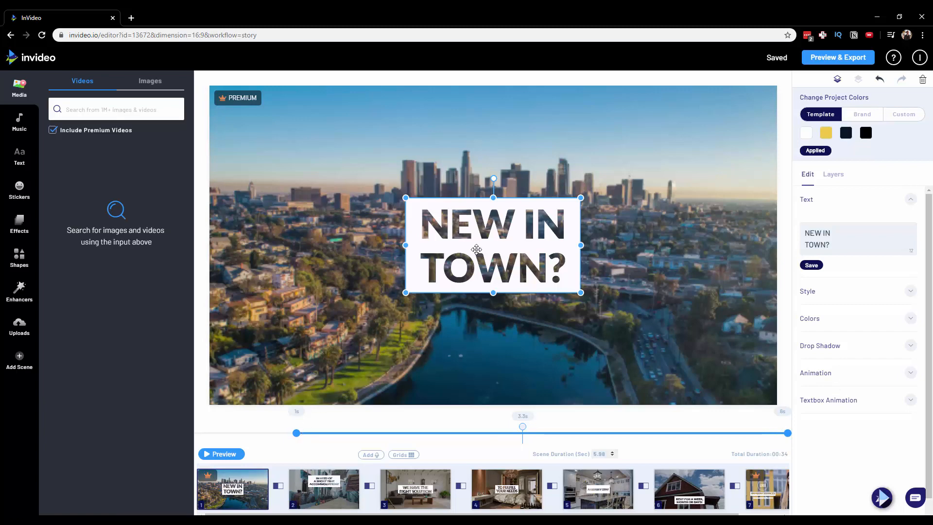
drag(295, 433, 220, 440)
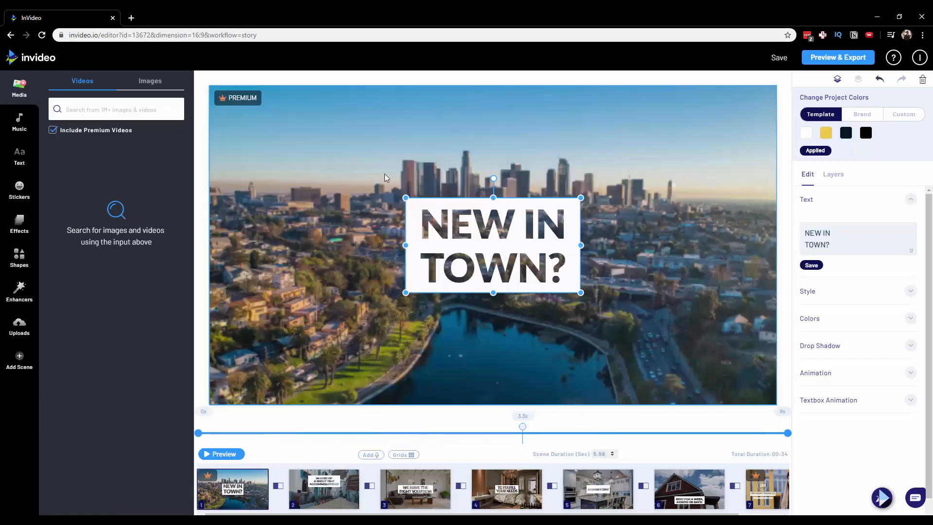
Select the first scene's background video and search the stock videos, premium included, for "animals"
click(387, 176)
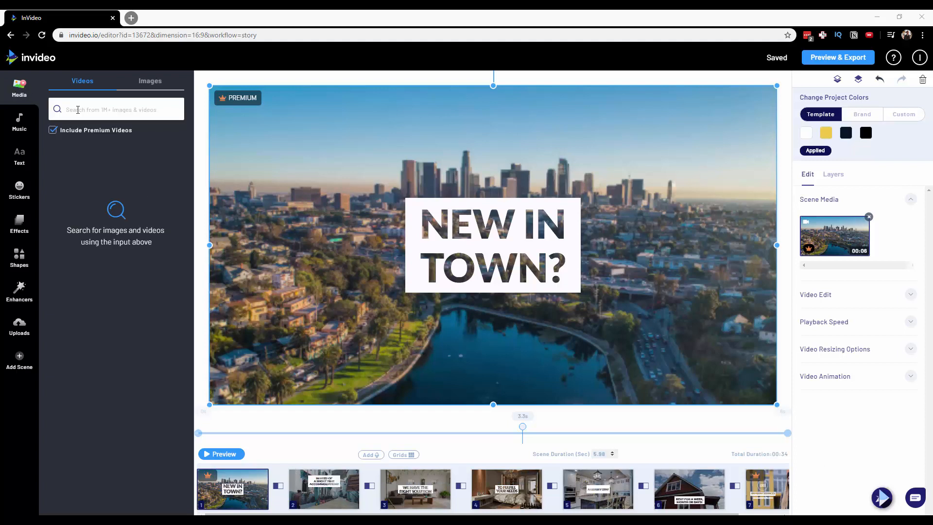
click(104, 115)
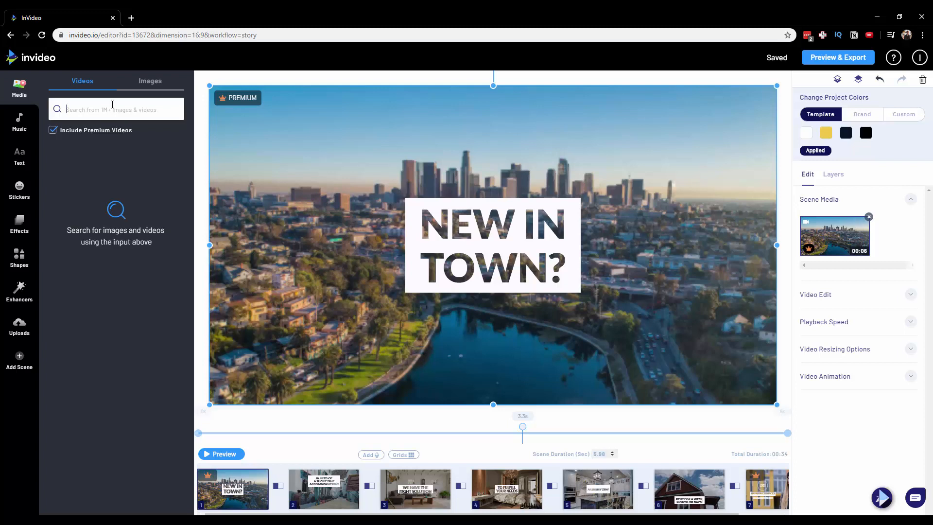
text(animals)
key(Return)
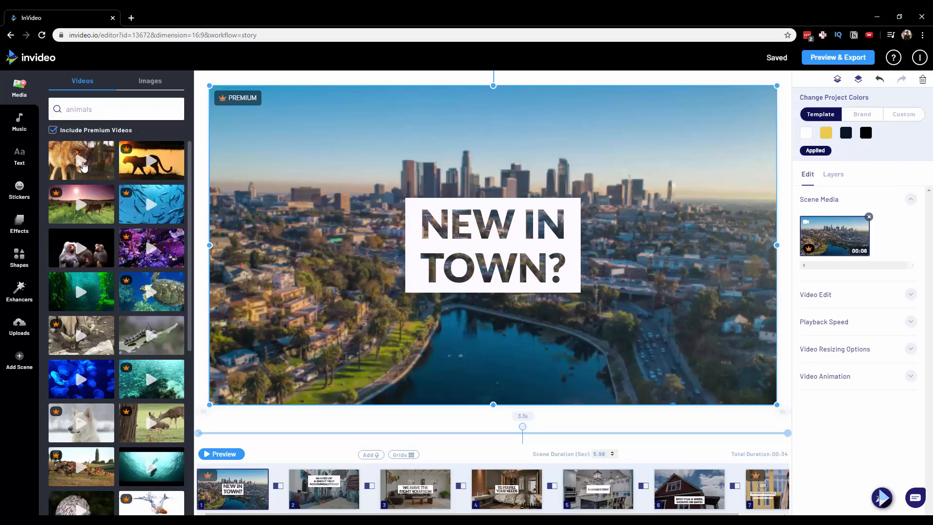
scroll(83, 167, down, 2)
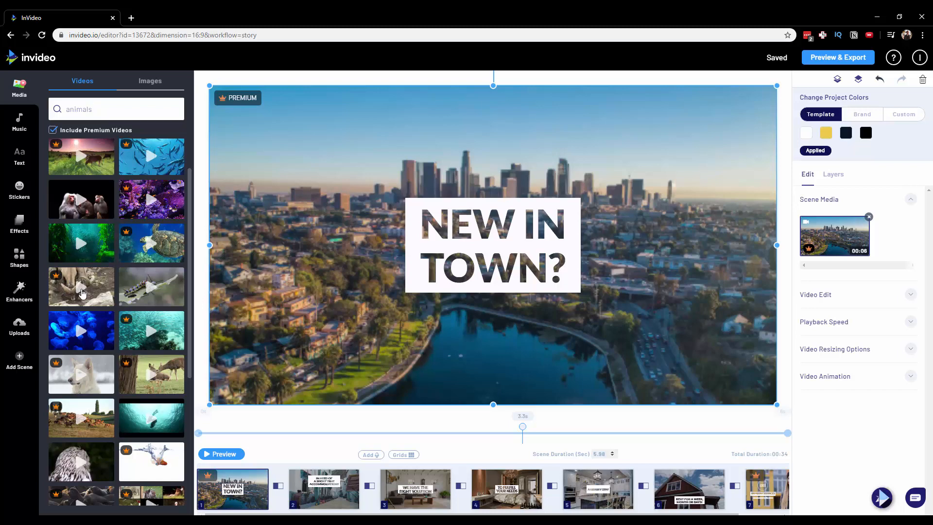
Add the clip of grazing horned animals behind the city video at full length, and move the playhead to the scene's end
drag(90, 287, 389, 249)
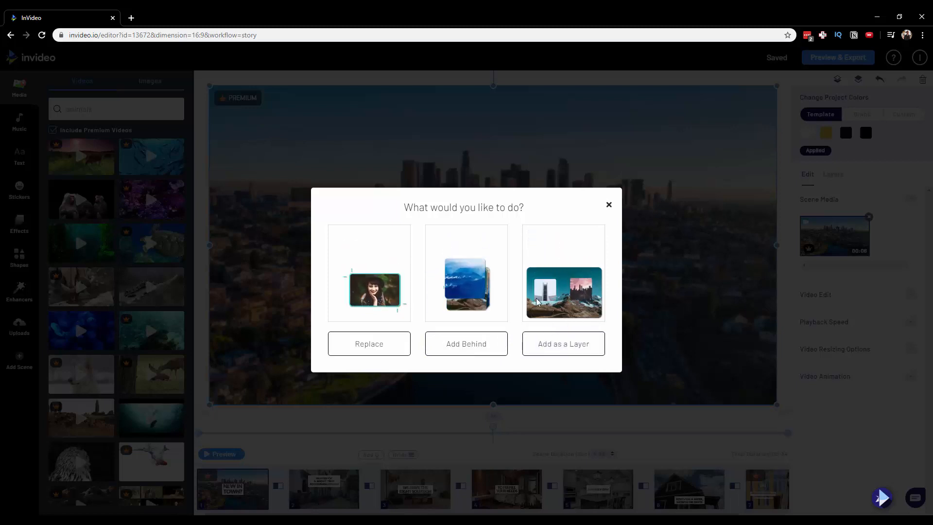
click(477, 349)
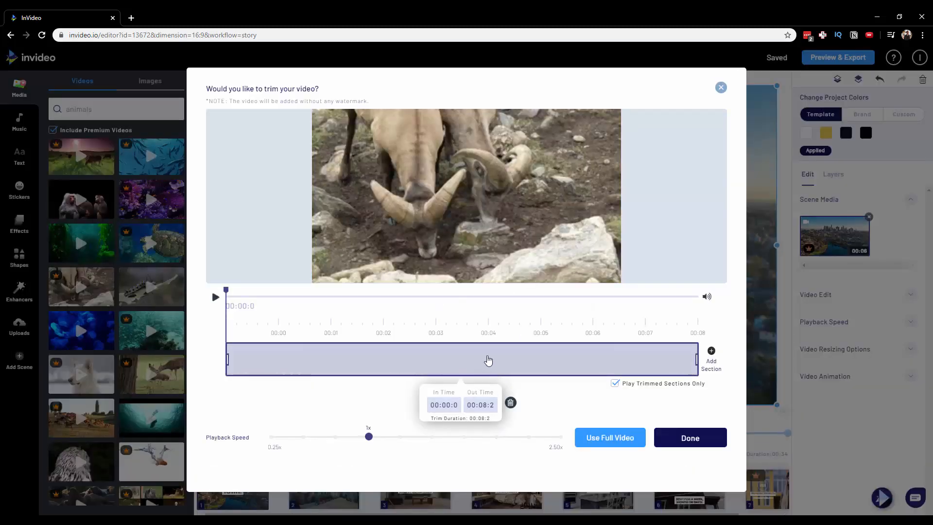
drag(697, 360, 754, 372)
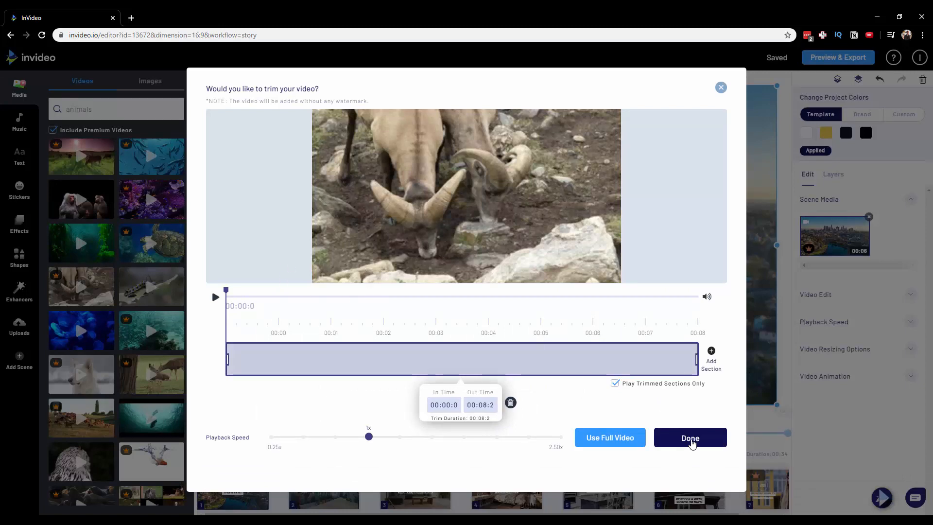
click(691, 439)
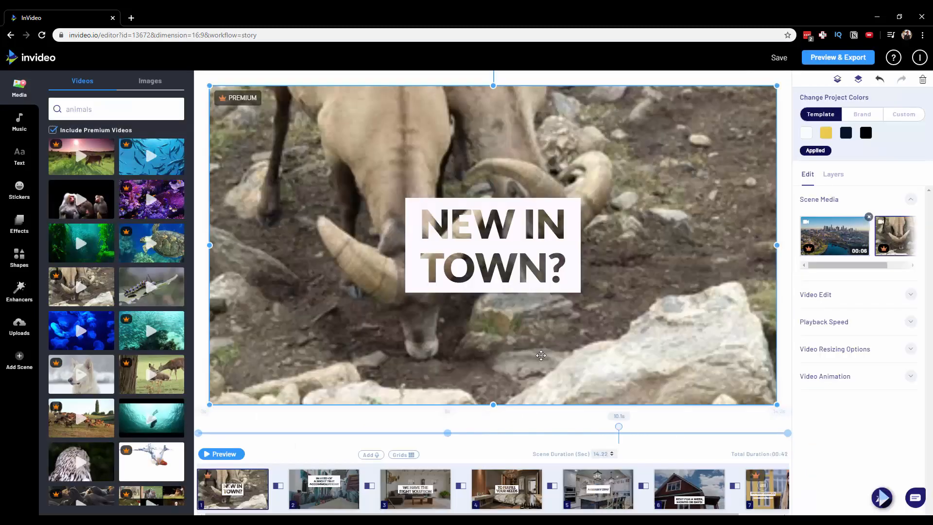
drag(618, 425, 762, 423)
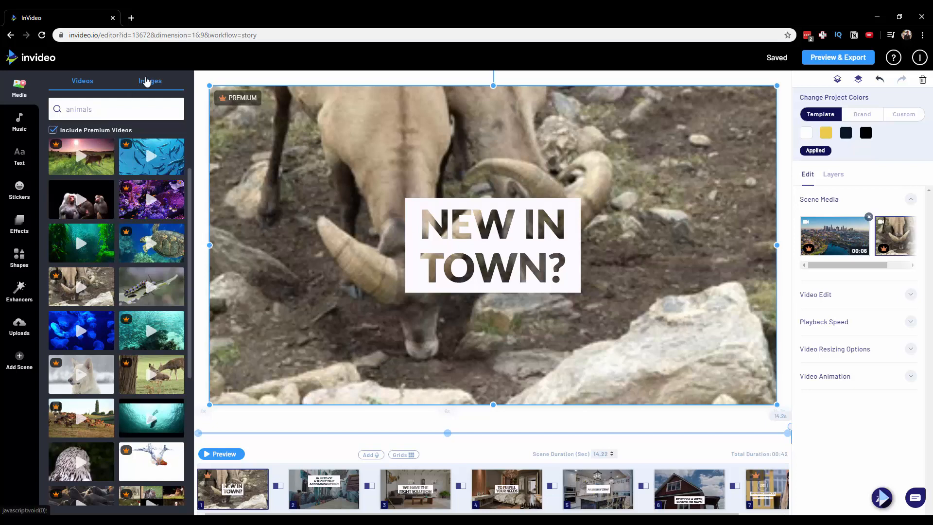
scroll(125, 187, up, 1)
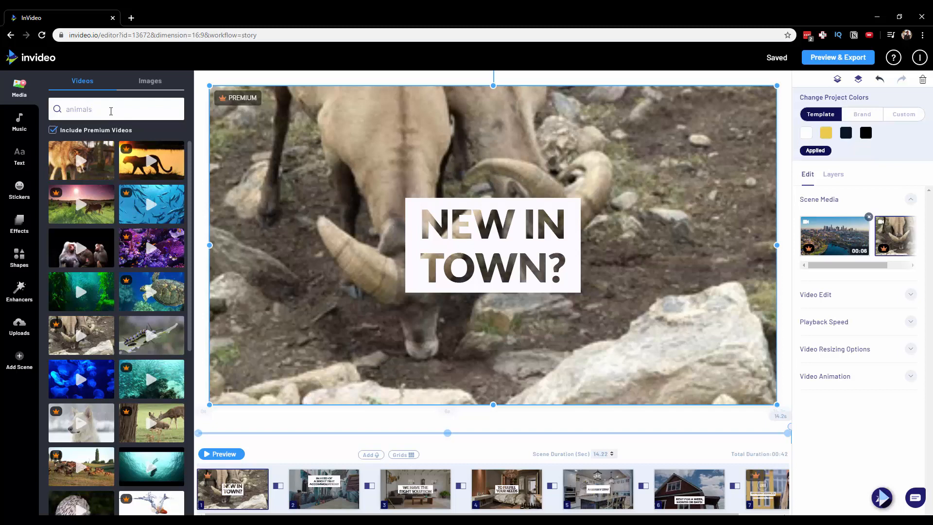
Look through the InVideo music collection and its list of track categories
click(33, 128)
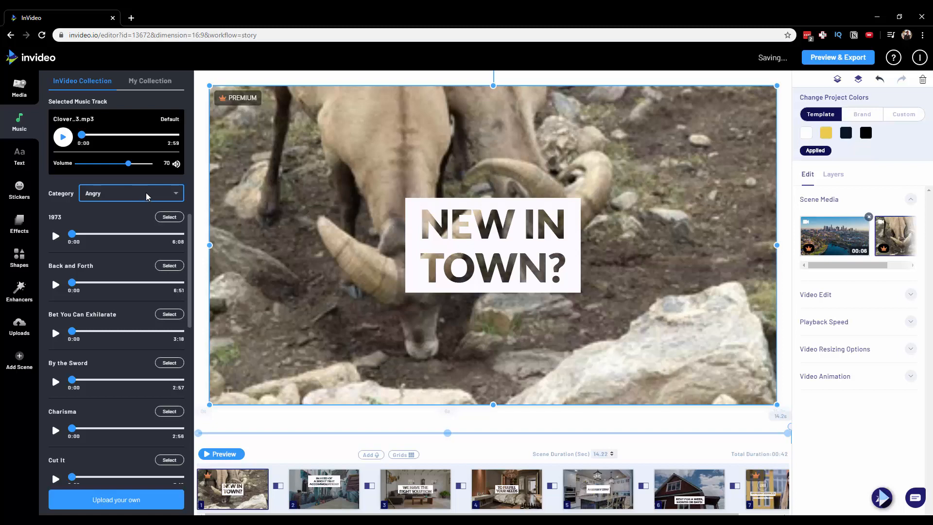
click(146, 193)
drag(180, 219, 174, 292)
click(166, 177)
Add the Classic "IDEAS LIVE FOREVER" text box to the first scene and place it below and left of "NEW IN TOWN?"
click(25, 161)
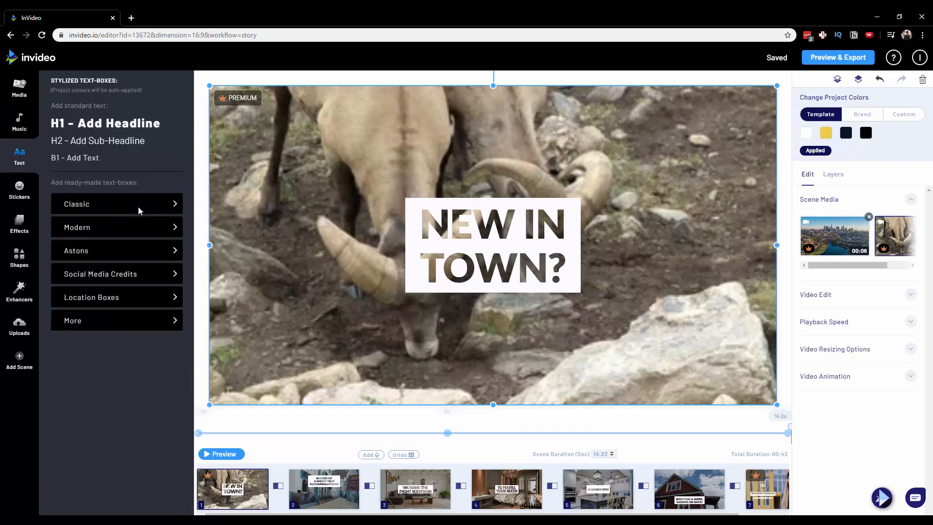
click(183, 202)
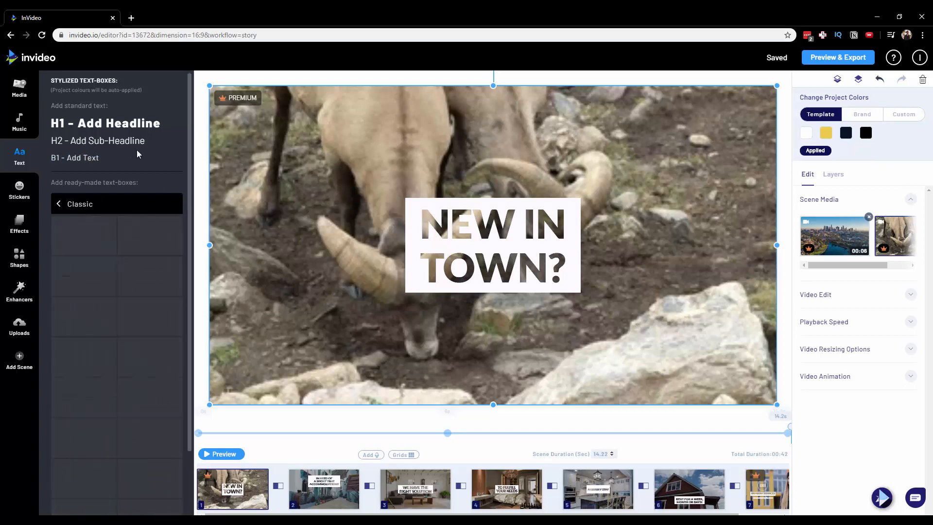
scroll(133, 164, down, 2)
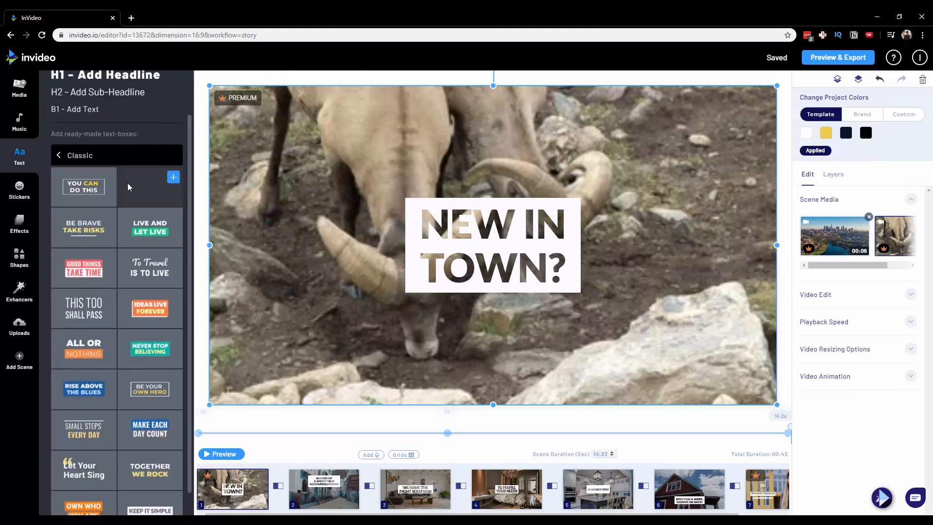
scroll(128, 182, down, 1)
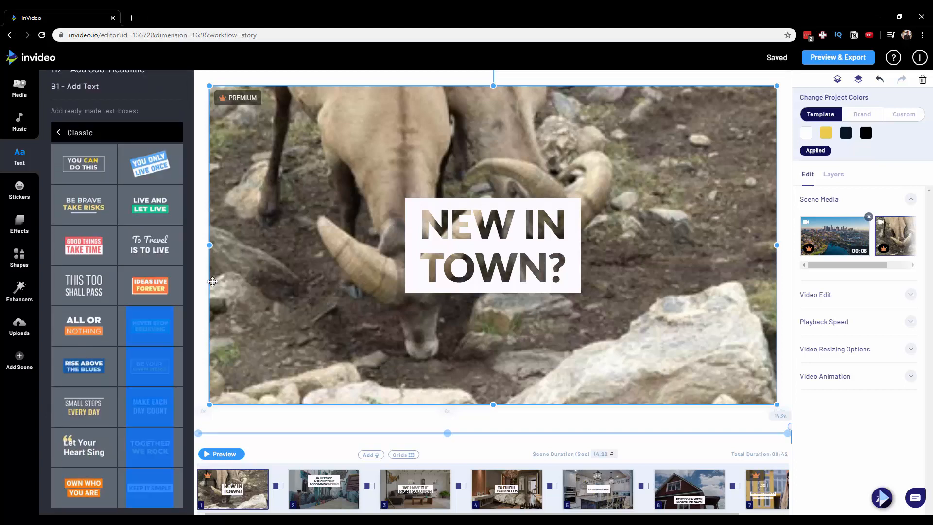
click(145, 288)
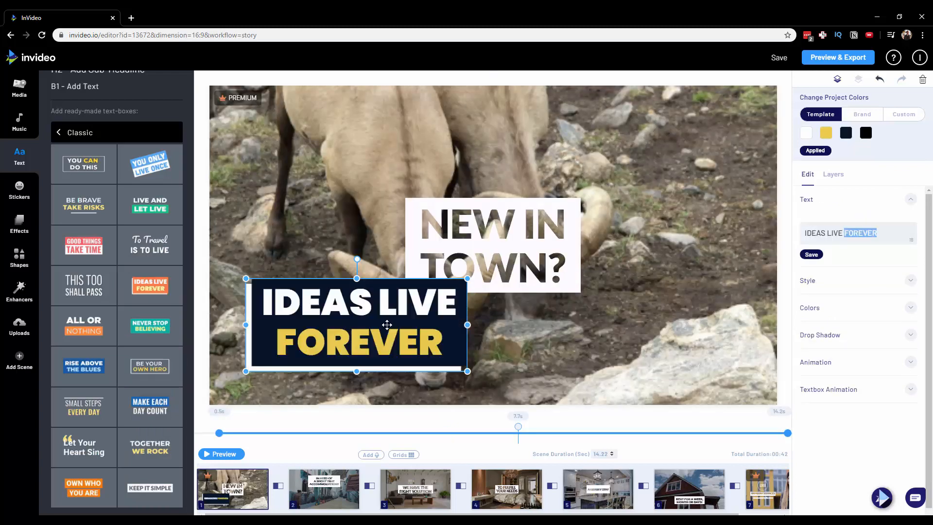
drag(375, 316, 374, 342)
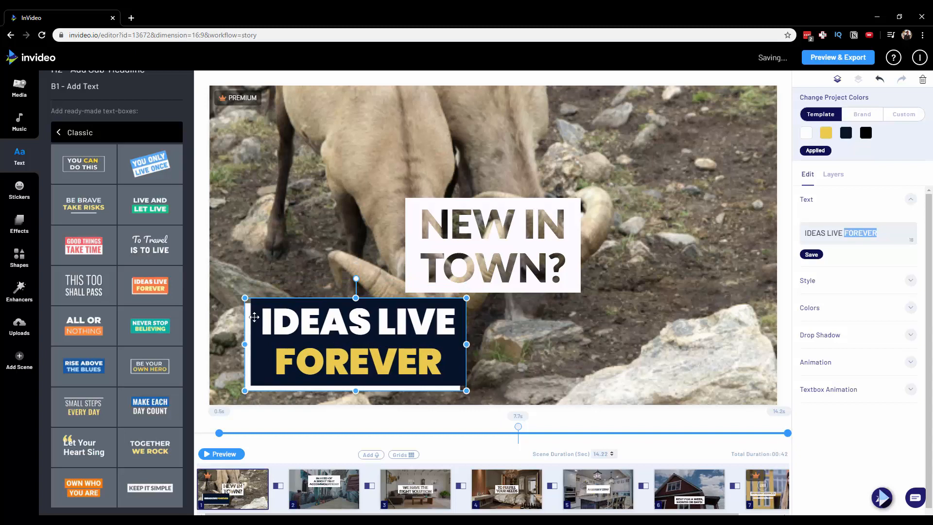
Try the brand colours on the whole project, and reapply the template colours
mouse_move(167, 290)
click(864, 117)
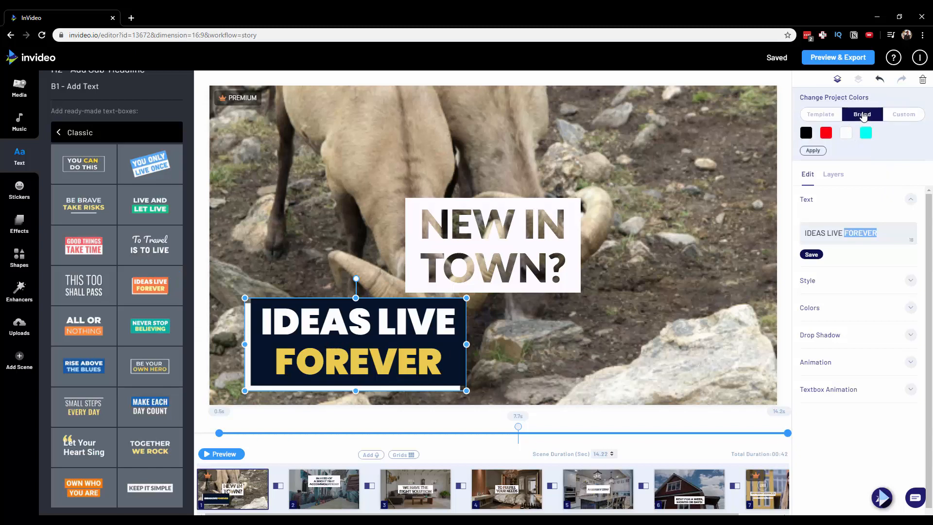
click(818, 152)
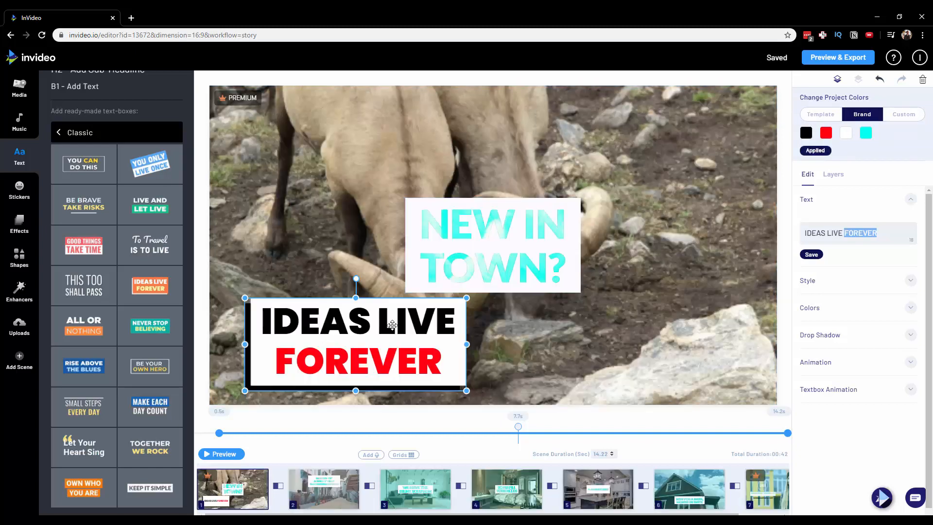
click(829, 119)
click(814, 151)
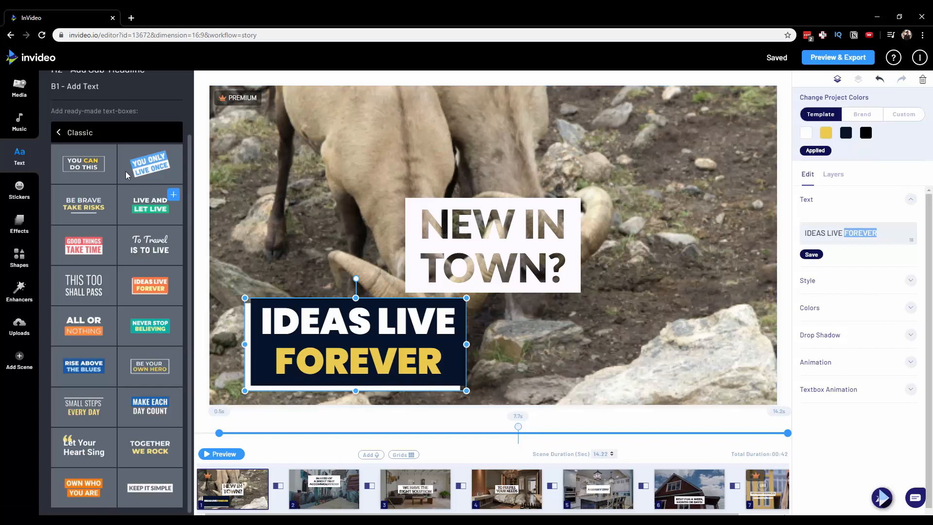
Look through the ready-made text boxes in the Modern, Astons, Social Media Credits, Location Boxes and More categories
click(68, 132)
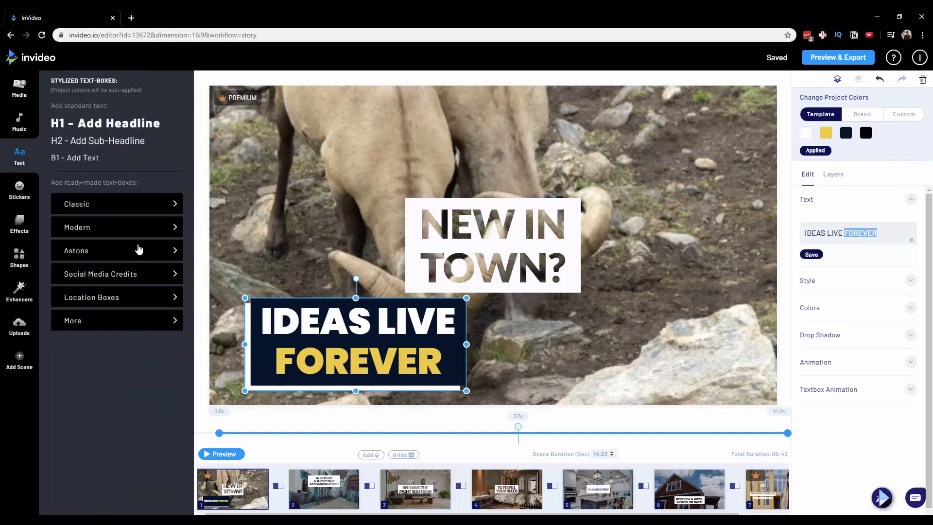
click(166, 226)
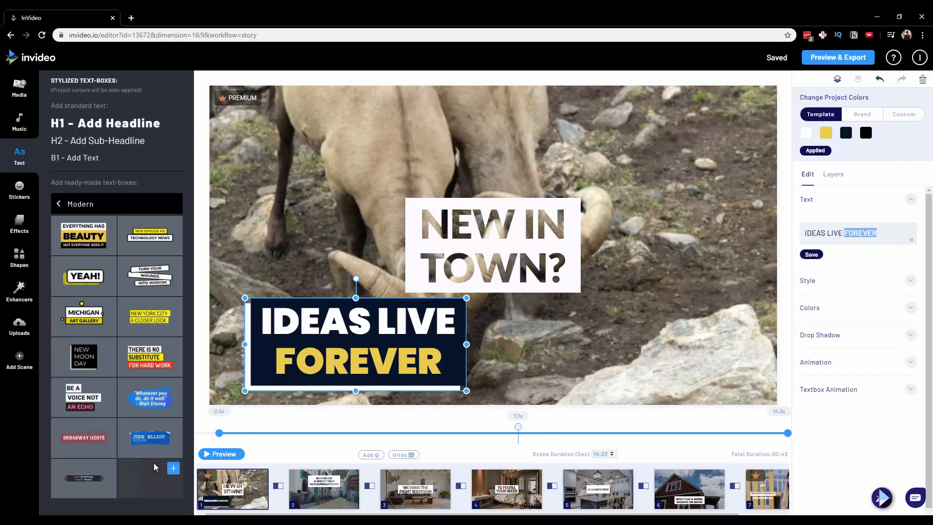
click(61, 205)
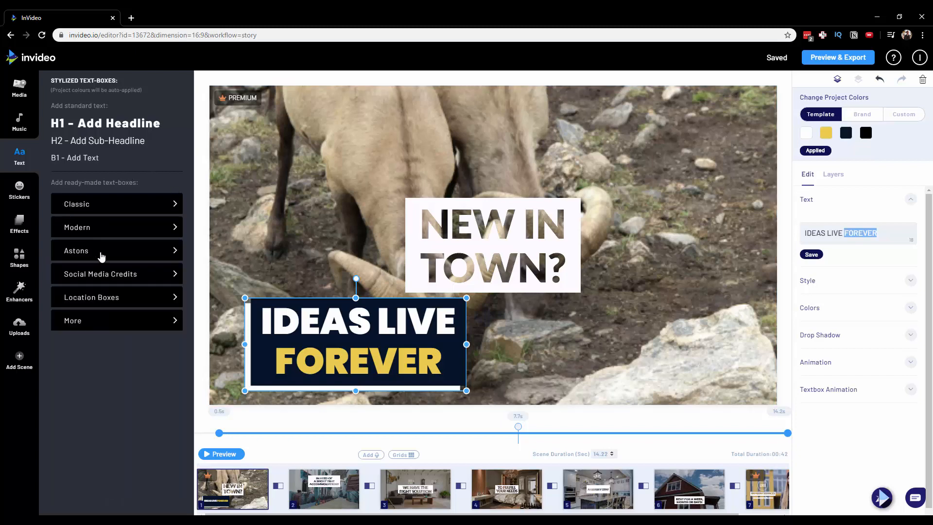
click(99, 250)
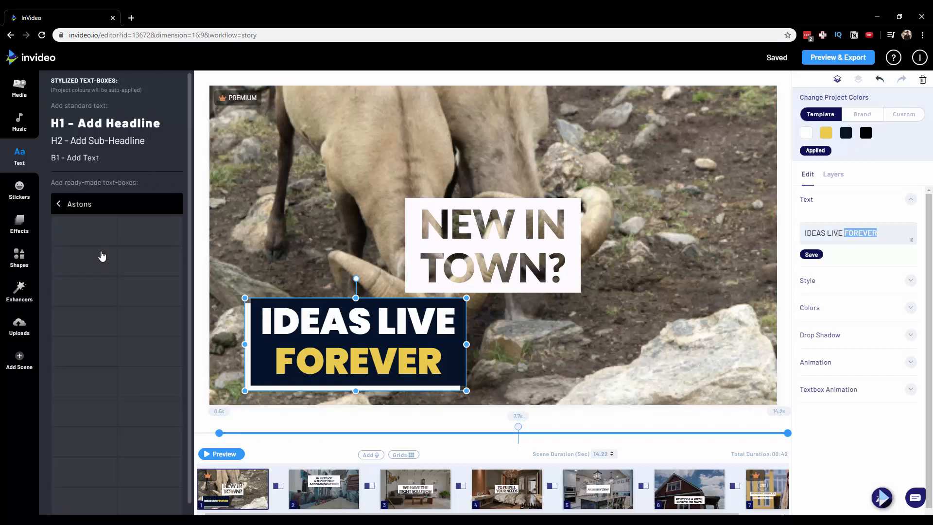
click(61, 204)
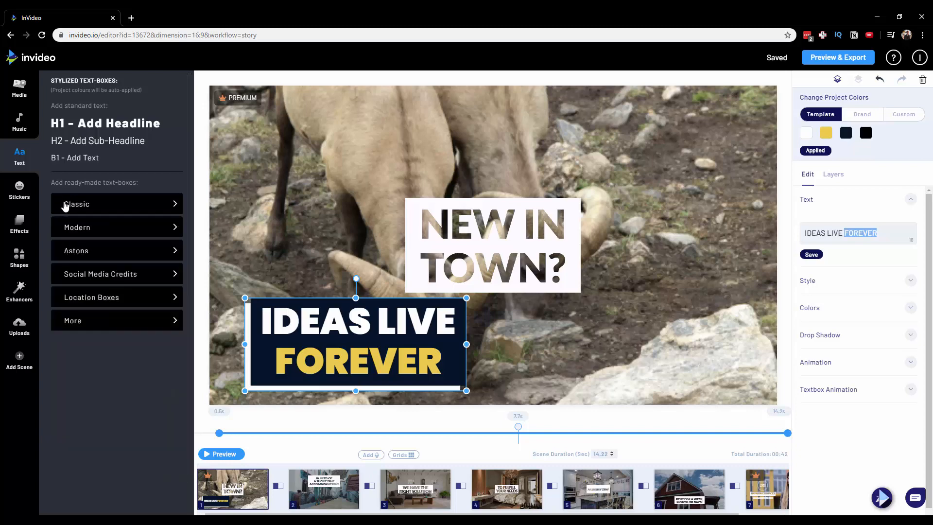
click(92, 279)
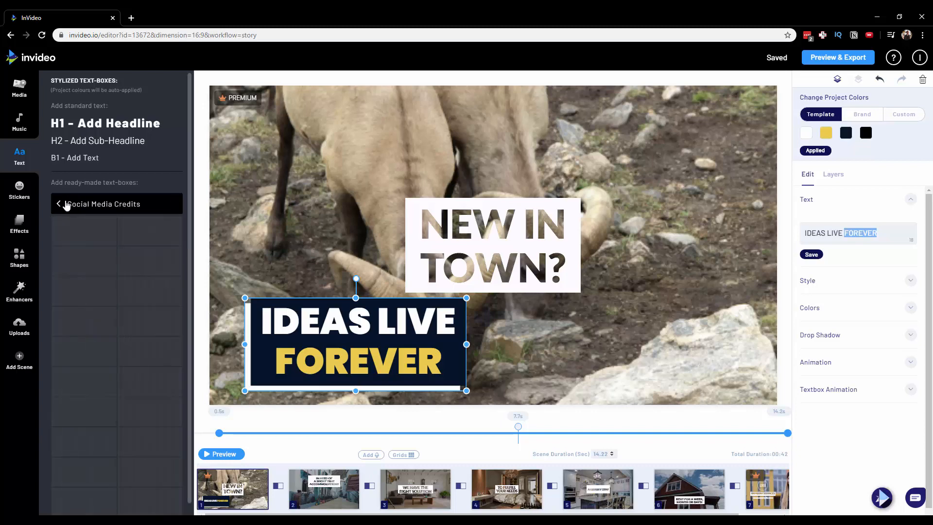
scroll(74, 269, down, 3)
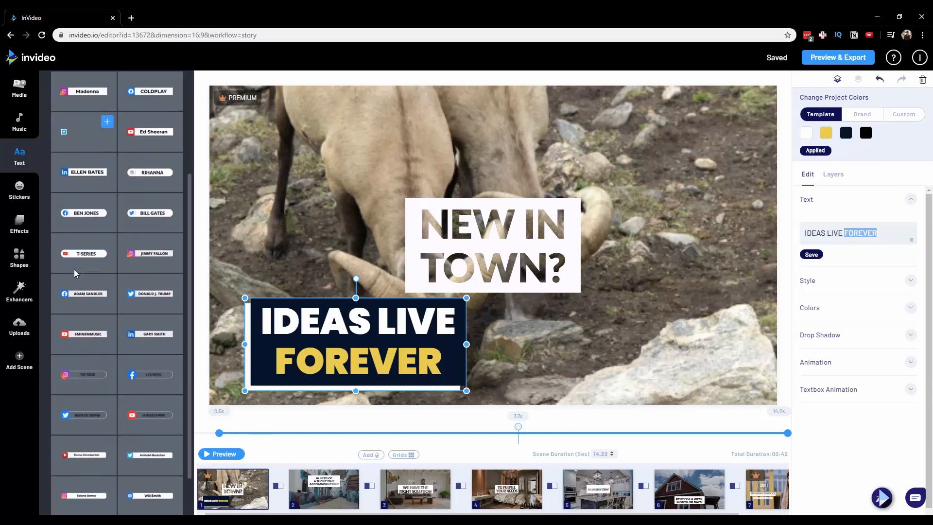
scroll(61, 84, up, 1)
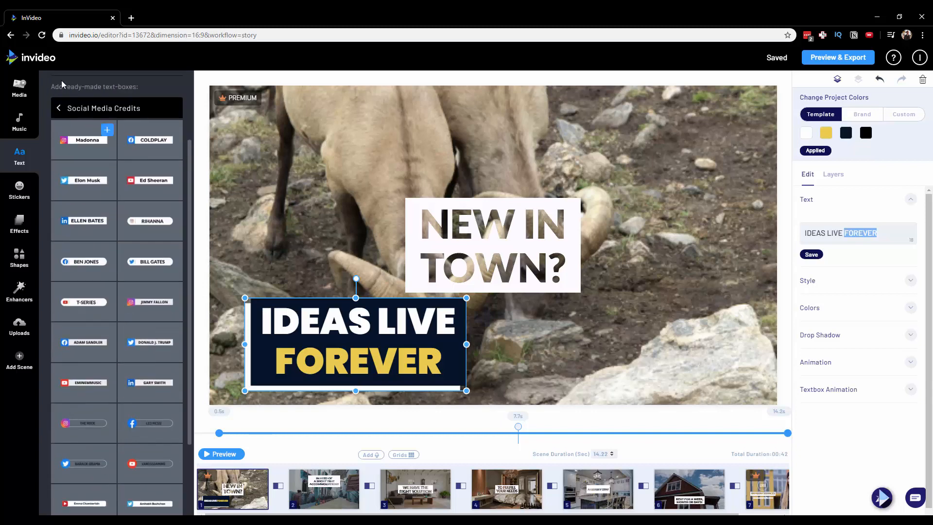
click(59, 108)
click(108, 299)
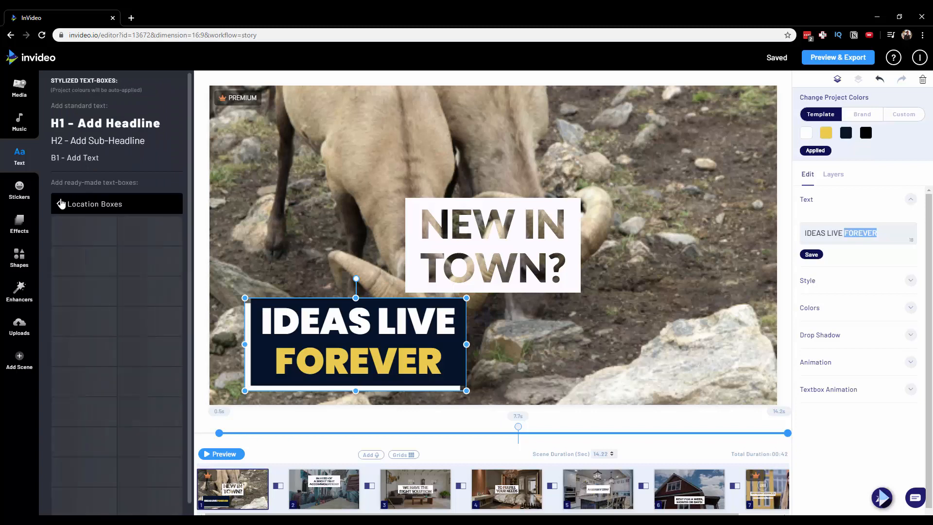
click(60, 204)
click(95, 330)
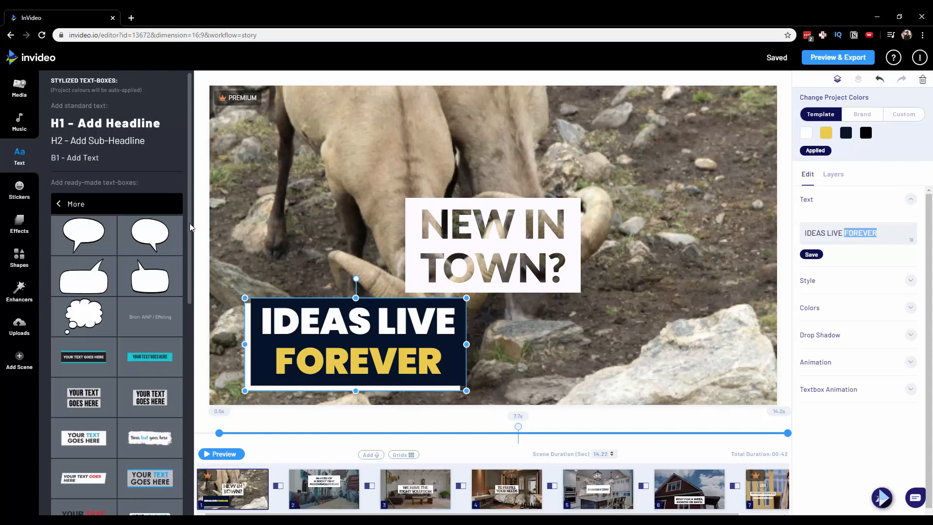
scroll(189, 223, down, 5)
scroll(190, 223, down, 3)
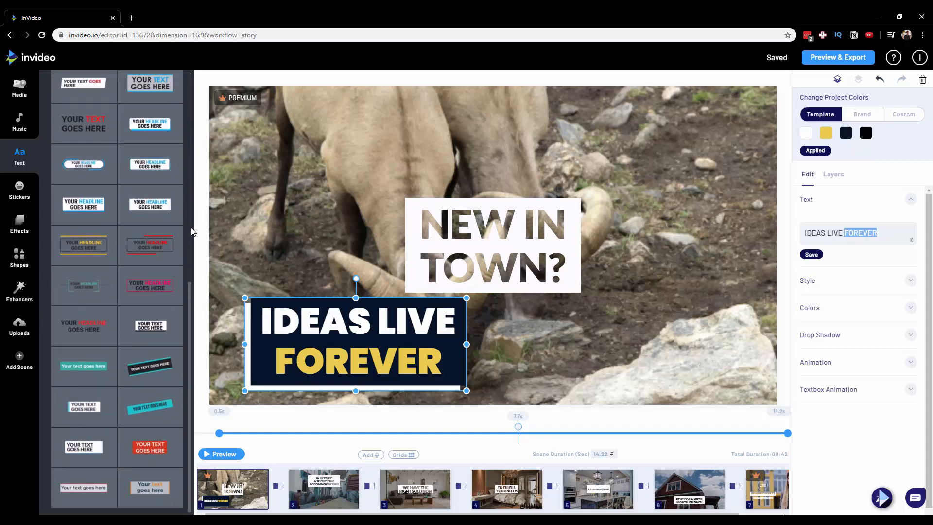
scroll(192, 232, up, 8)
click(71, 151)
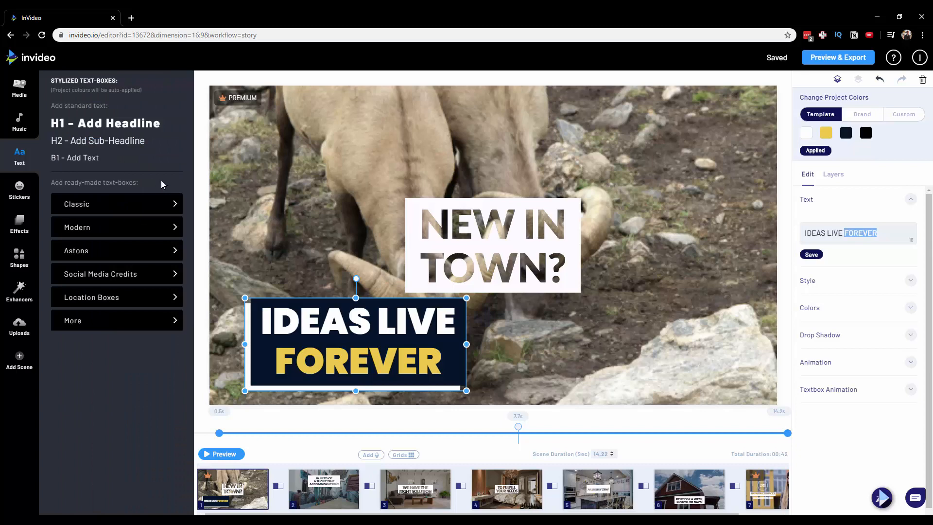
Add the yellow hand-with-cash Business sticker to the first scene and place it above and right of the "NEW IN TOWN?" text
click(20, 187)
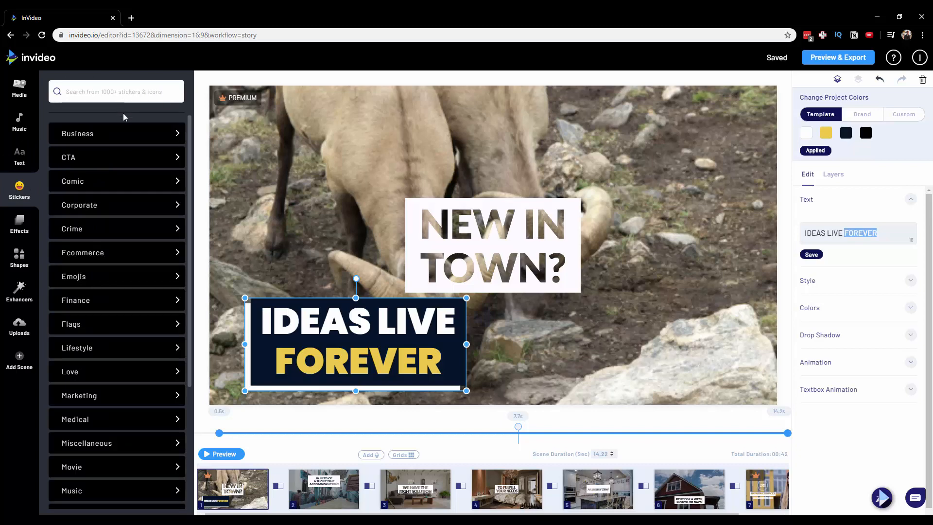
click(132, 141)
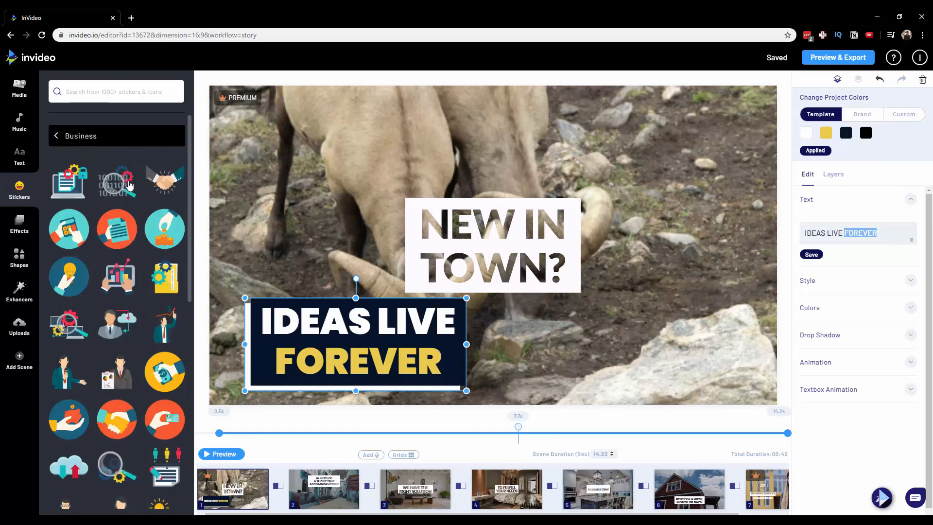
scroll(134, 375, down, 1)
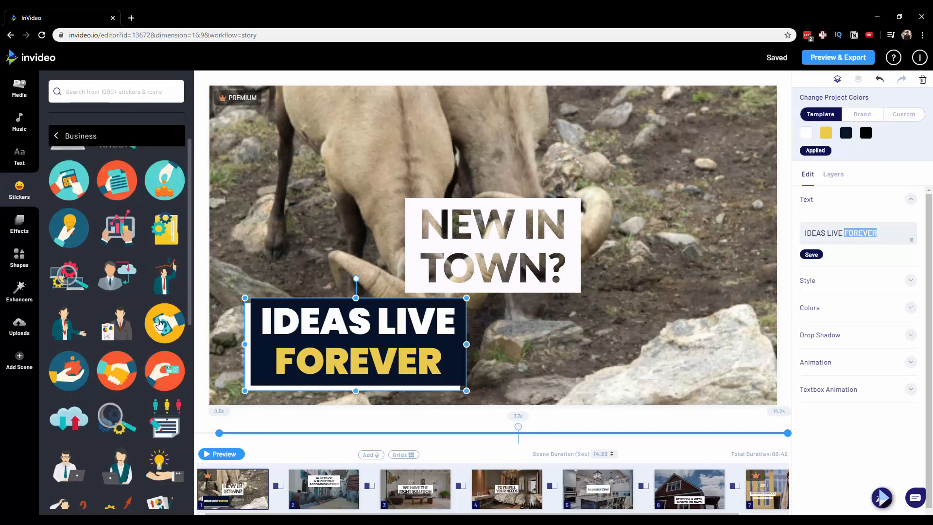
click(161, 318)
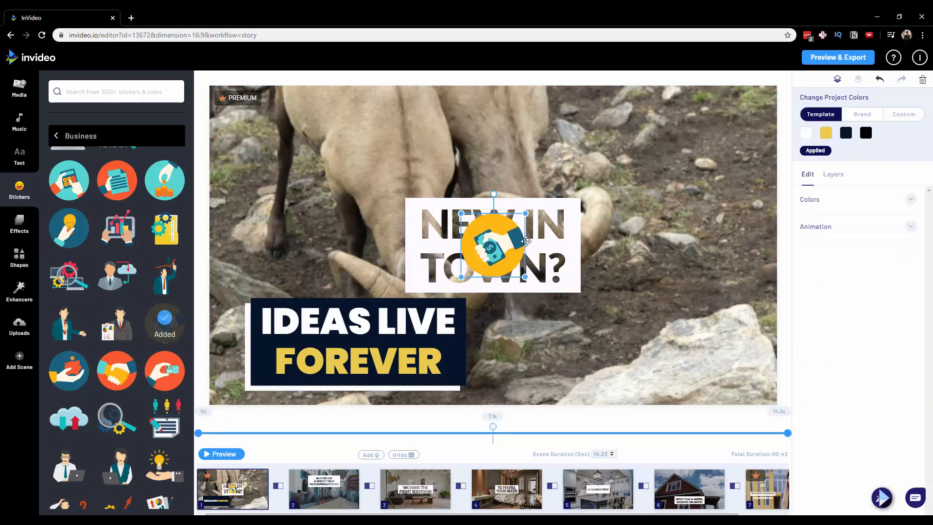
drag(469, 253, 663, 190)
Look through the sticker categories, including the CTA and Marketing stickers
click(70, 132)
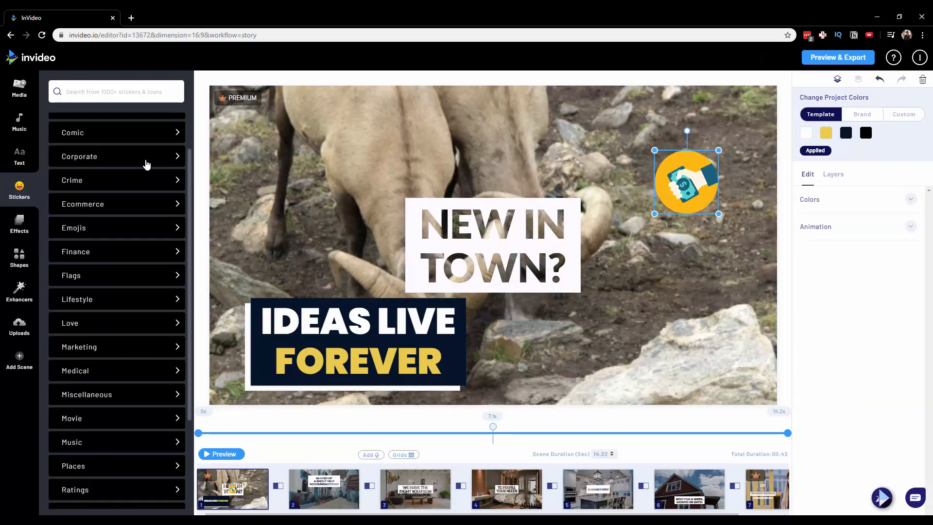
scroll(150, 170, up, 1)
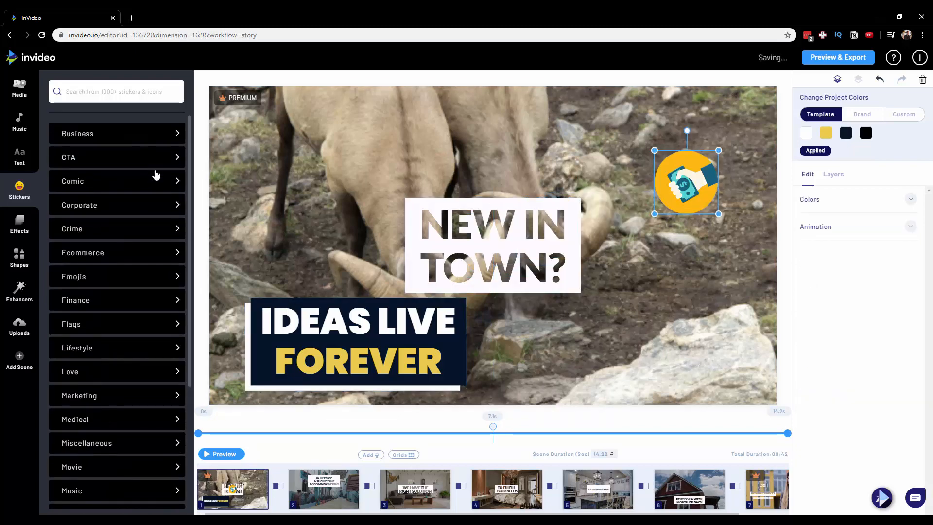
click(131, 166)
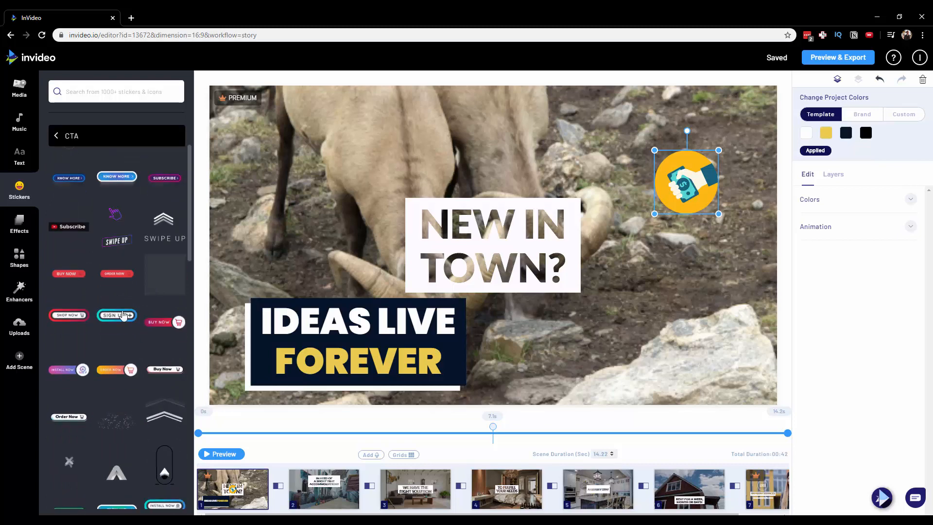
scroll(58, 261, down, 6)
scroll(59, 261, down, 10)
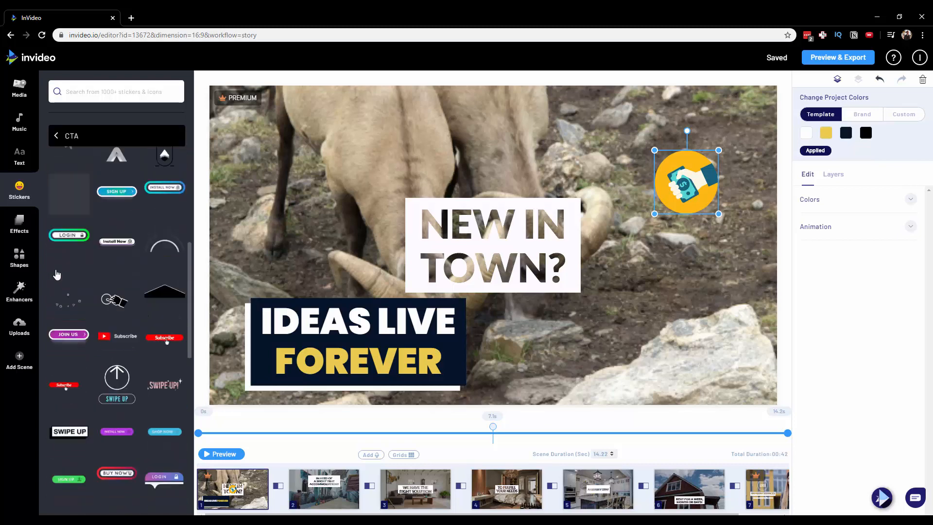
click(68, 137)
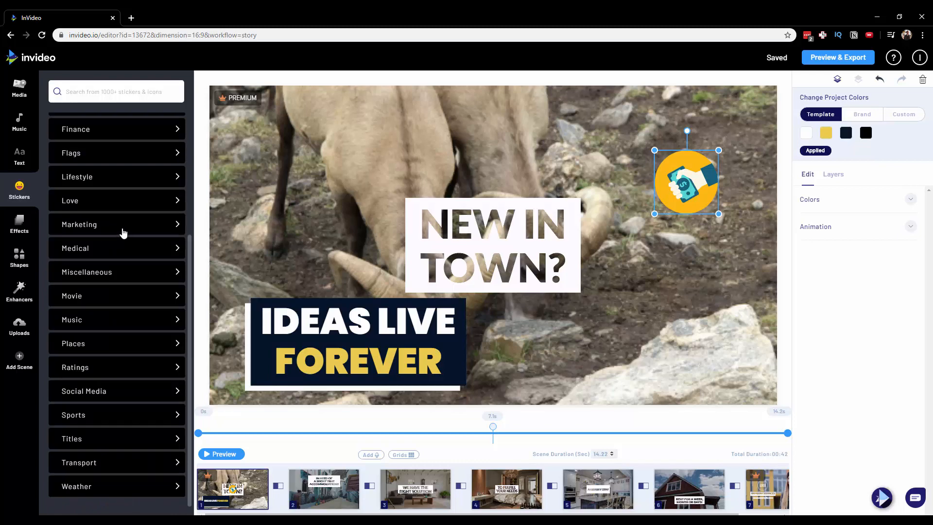
scroll(124, 233, up, 3)
scroll(123, 233, up, 1)
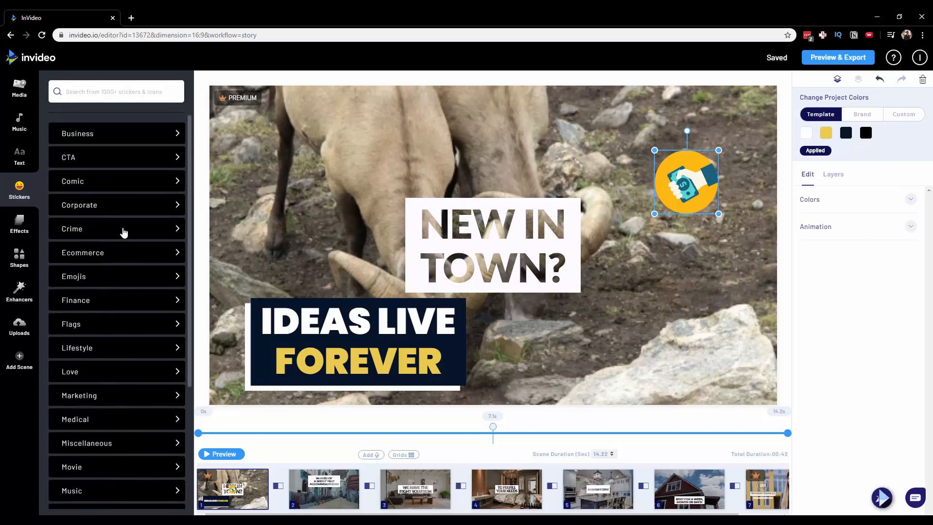
scroll(121, 306, down, 2)
click(105, 347)
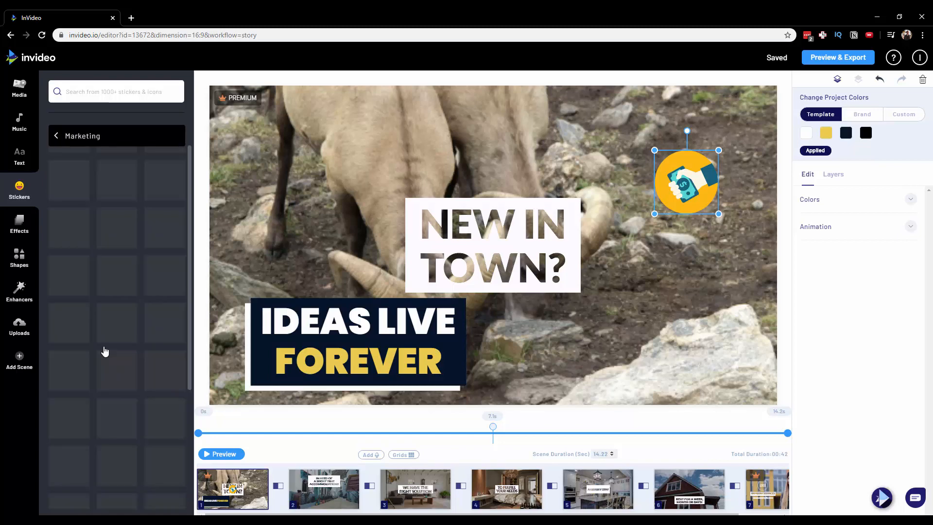
click(72, 138)
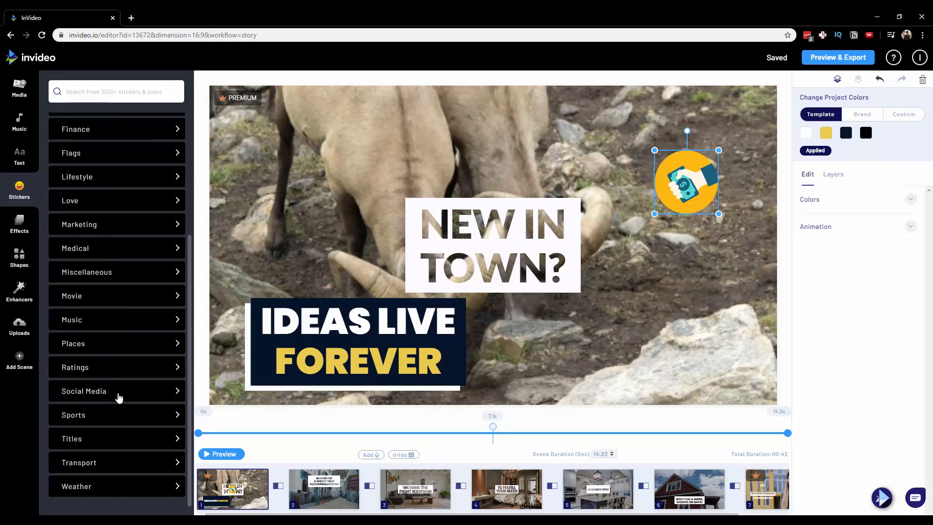
scroll(104, 382, up, 2)
scroll(104, 382, up, 2)
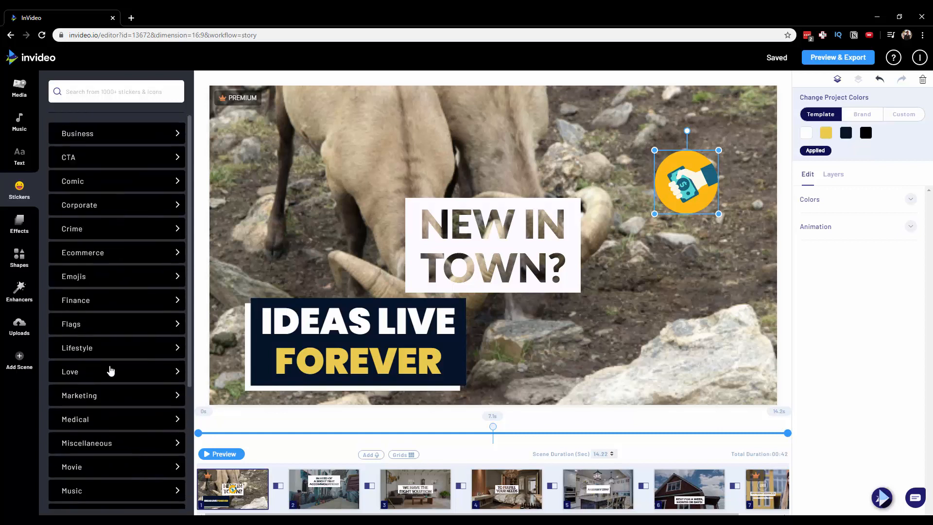
Look through the Ecommerce stickers and the rest of the sticker category list
click(109, 254)
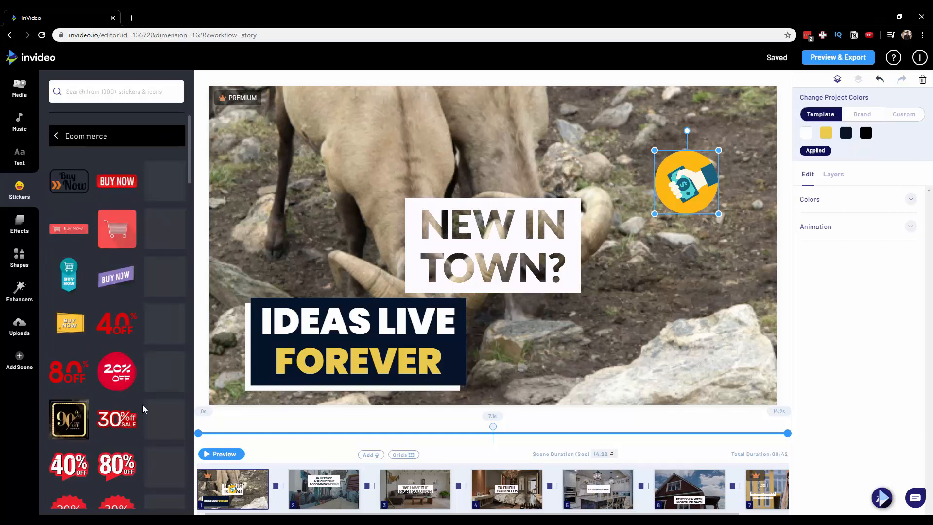
scroll(87, 394, down, 3)
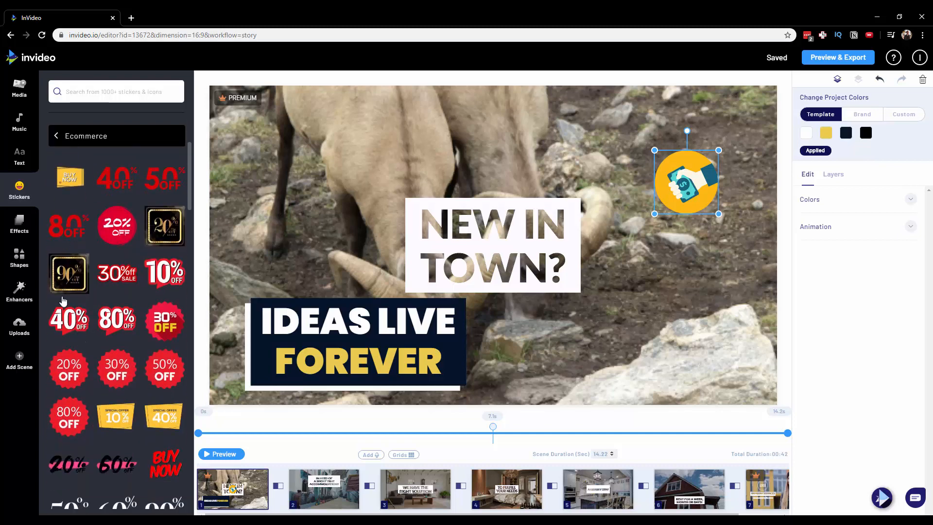
scroll(78, 341, down, 10)
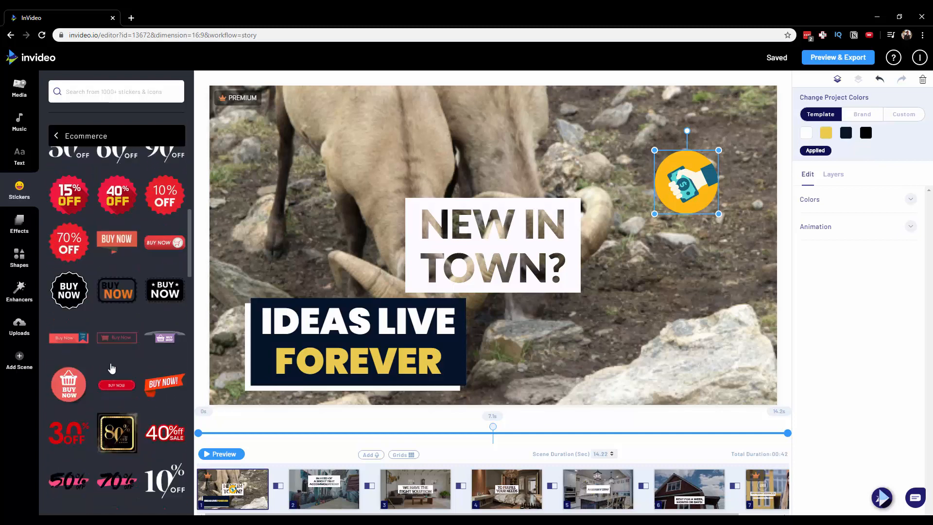
click(69, 135)
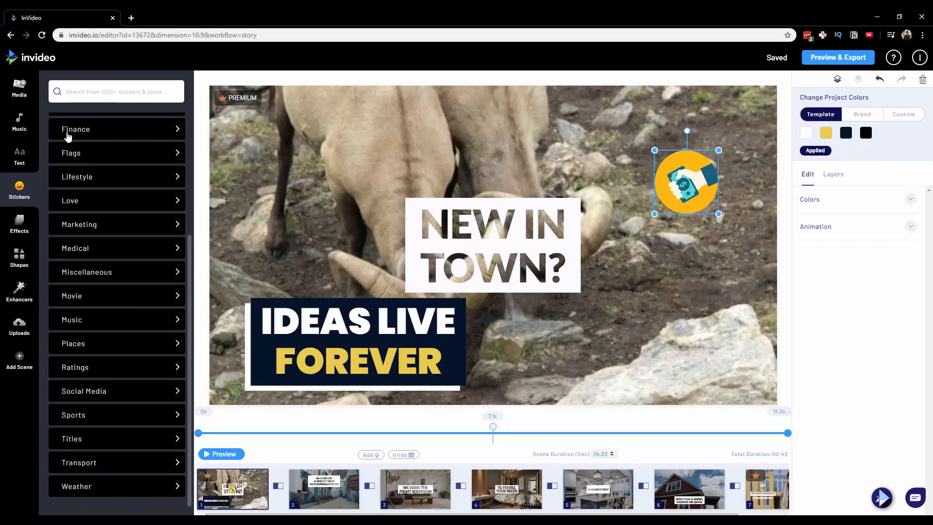
scroll(140, 474, up, 4)
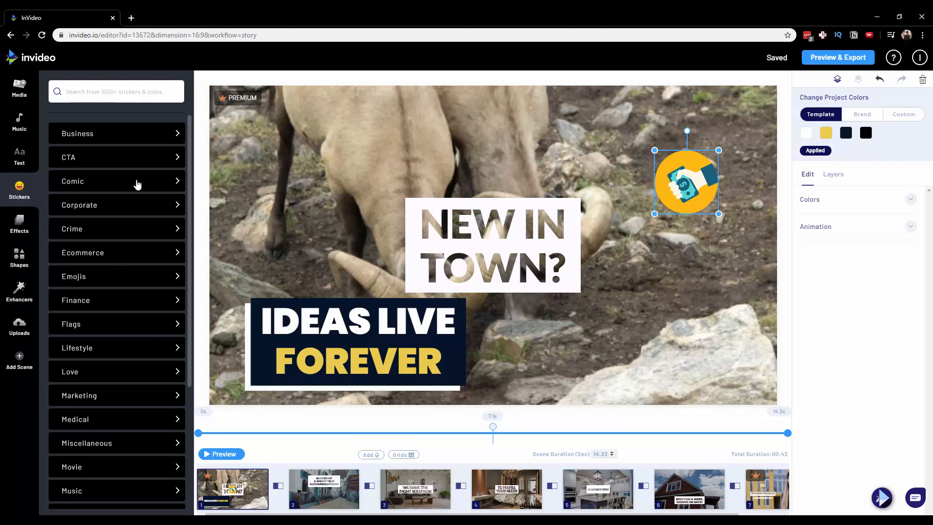
scroll(125, 337, down, 4)
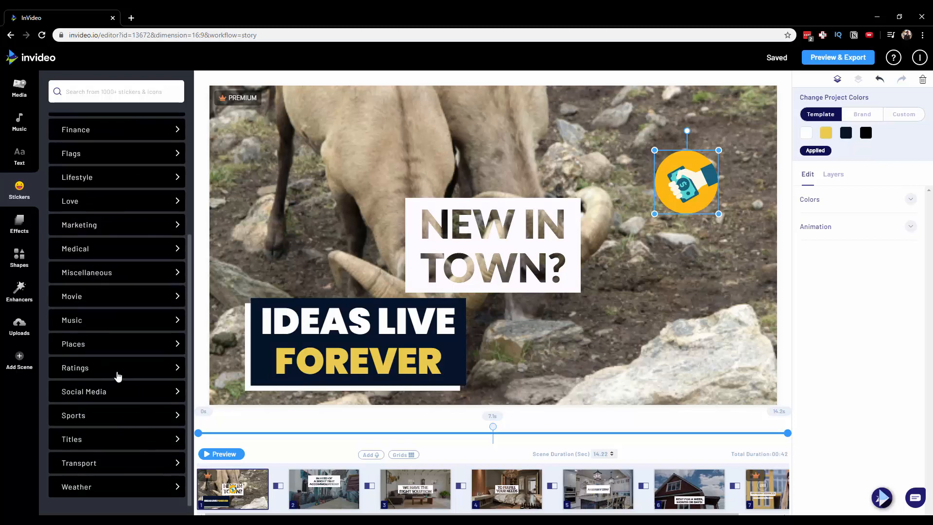
scroll(112, 372, up, 4)
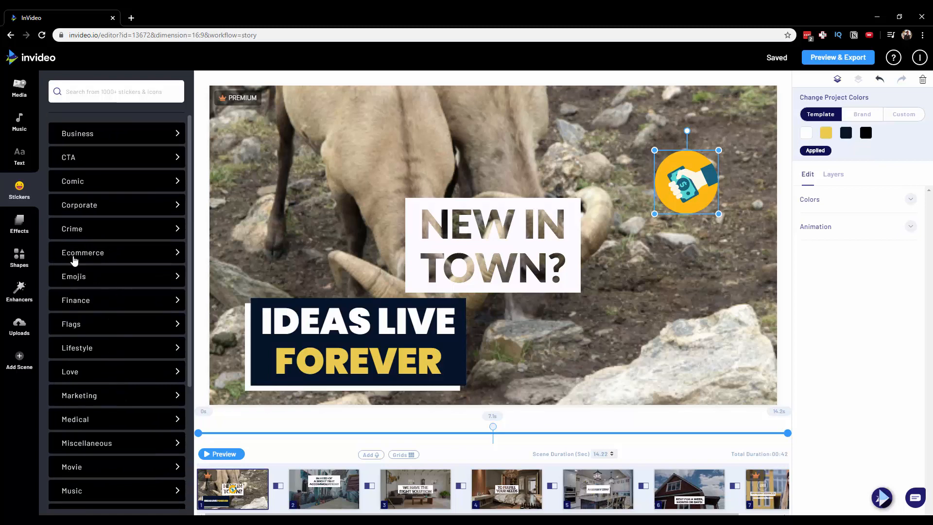
Try the gold Confetti effect over the first scene, and delete it
click(20, 223)
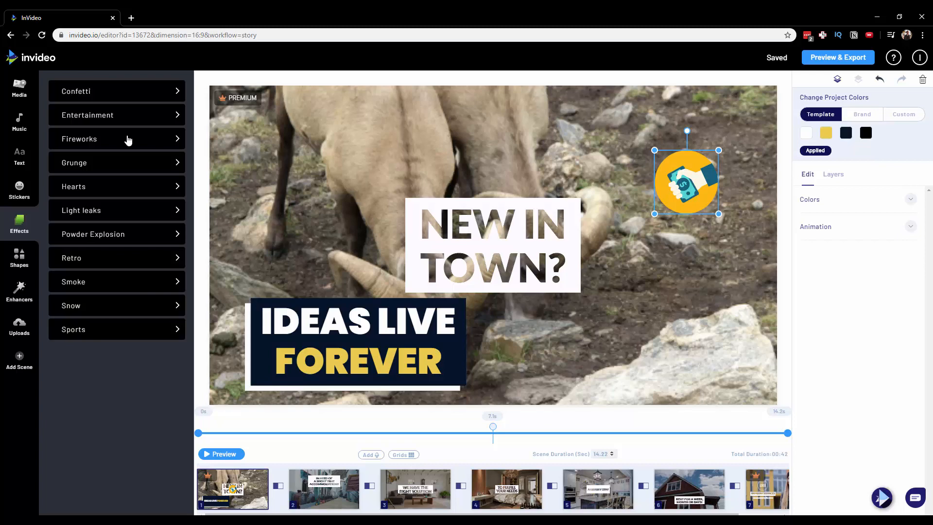
click(163, 97)
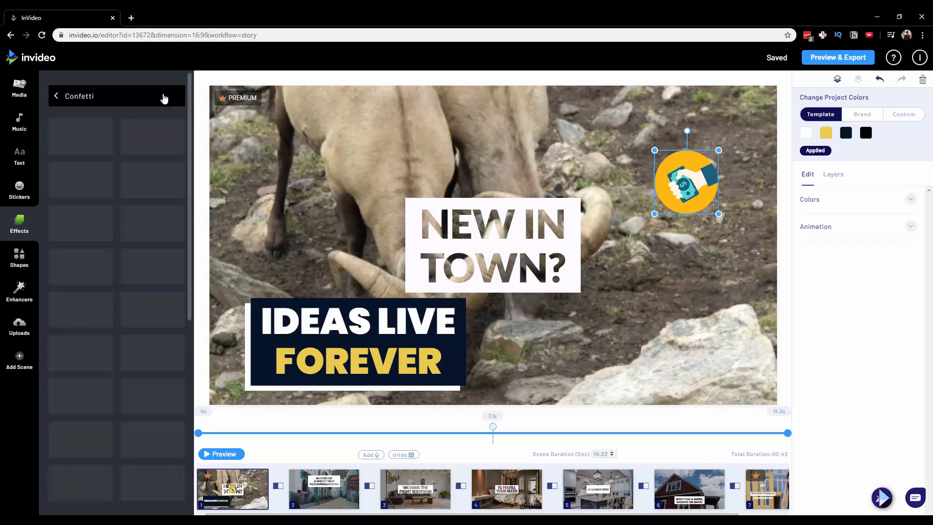
click(82, 183)
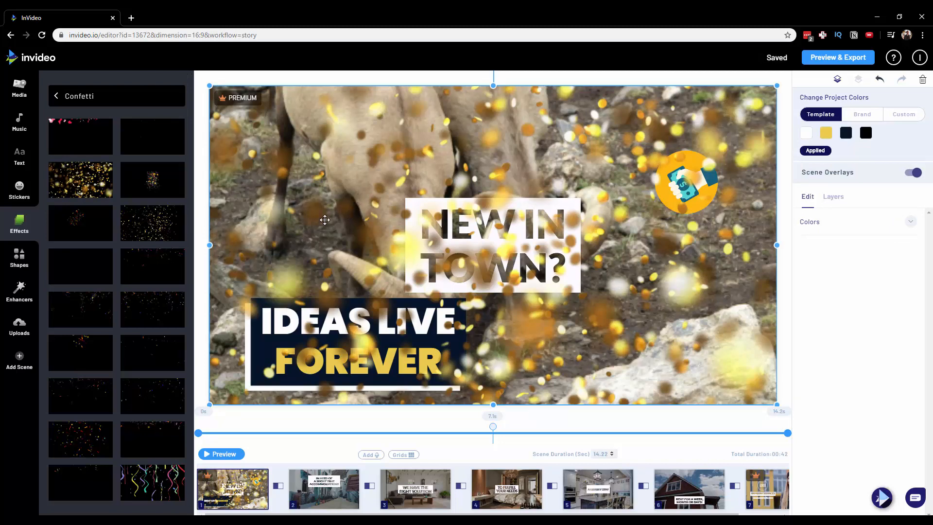
key(Delete)
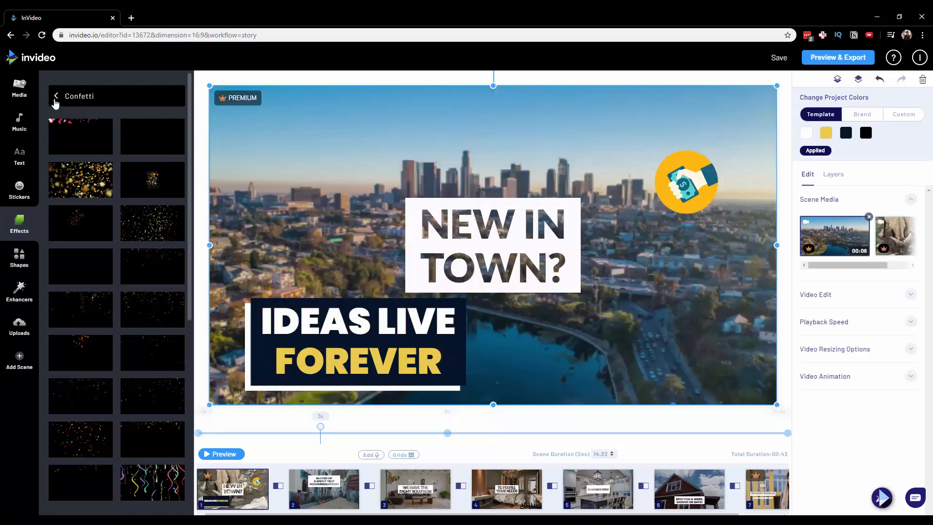
Look through the Hearts and Snow effects
click(56, 98)
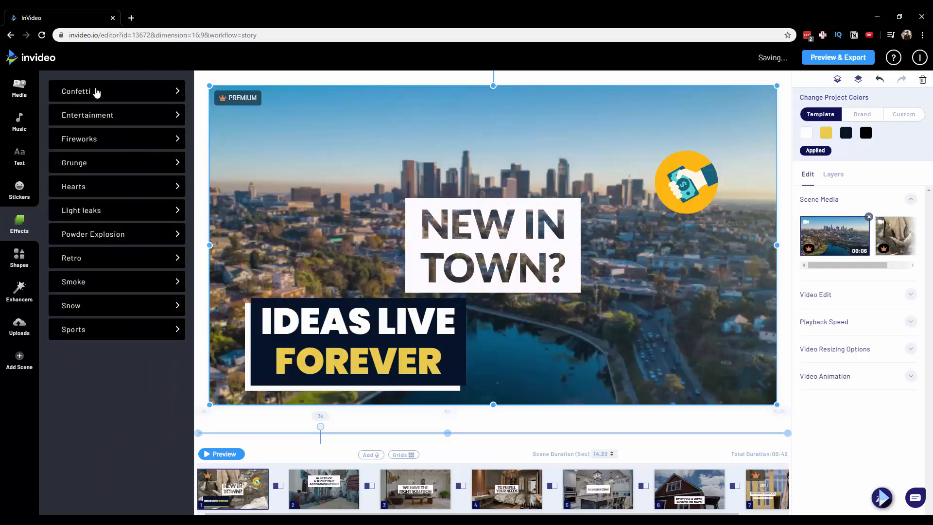
click(109, 192)
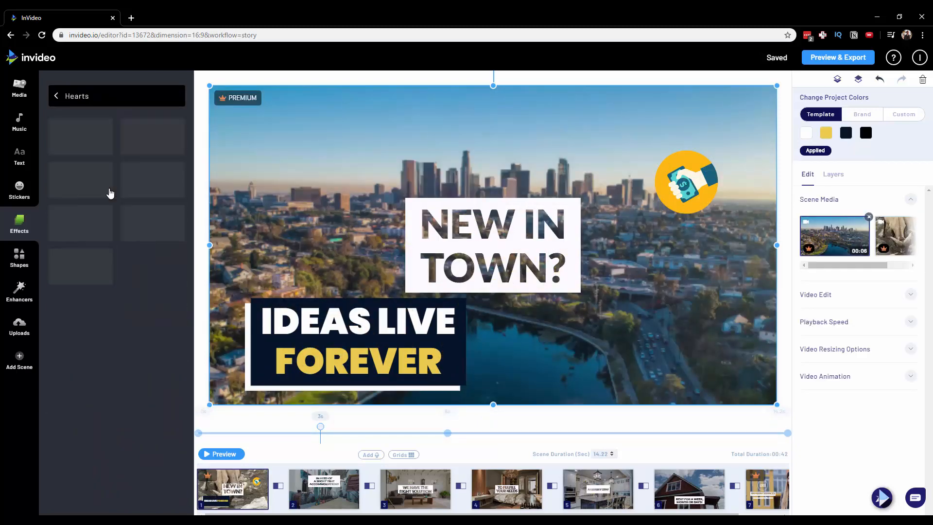
click(74, 96)
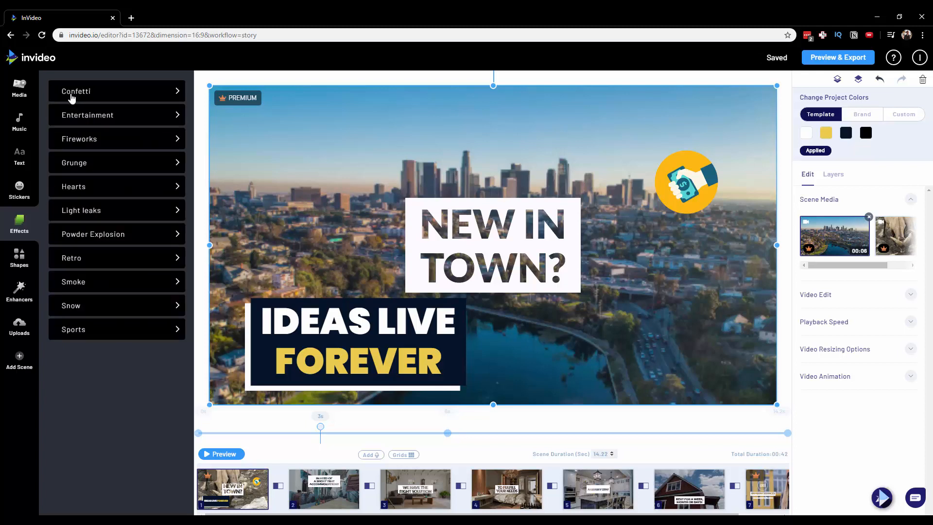
click(89, 303)
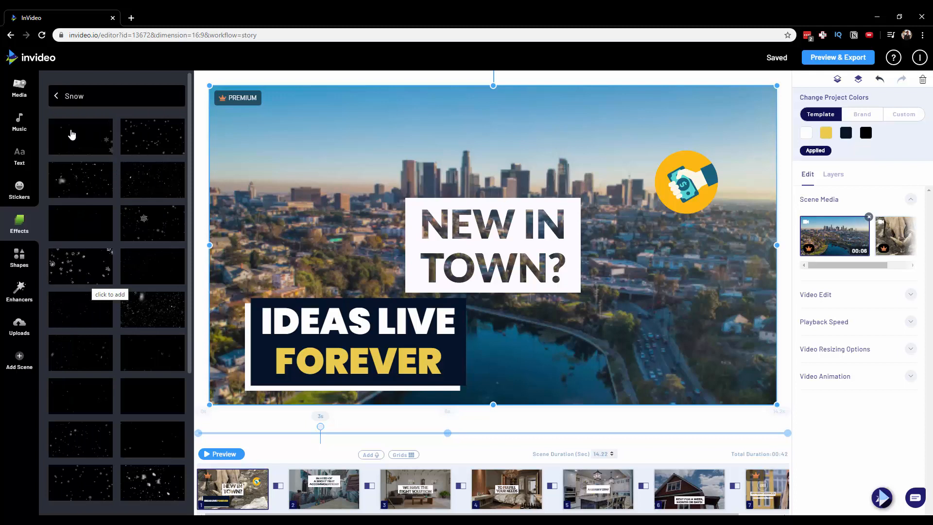
click(58, 97)
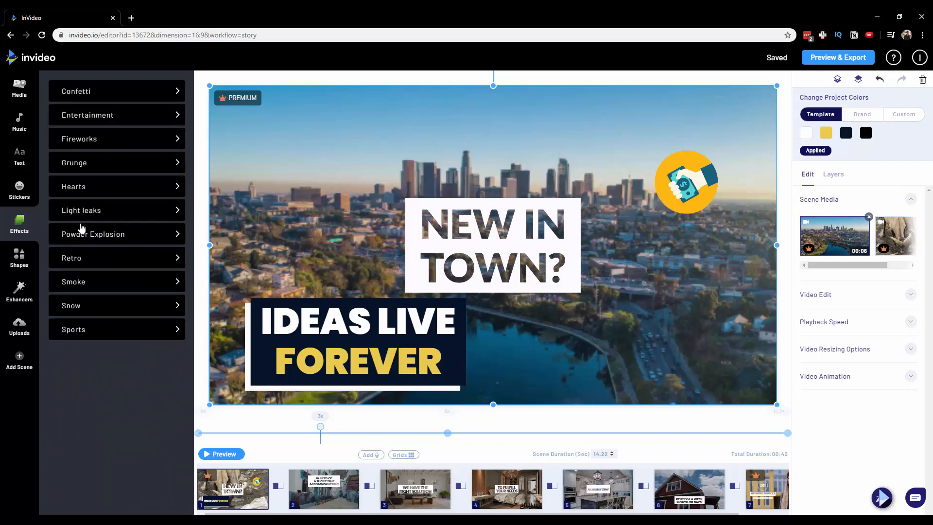
Add the Smoke effect with low, drifting white smoke over the first scene
click(108, 281)
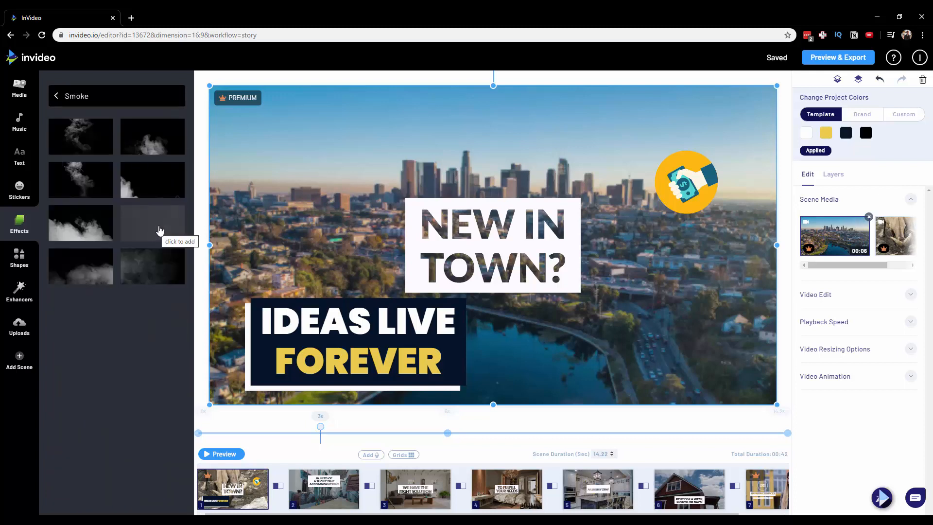
click(97, 223)
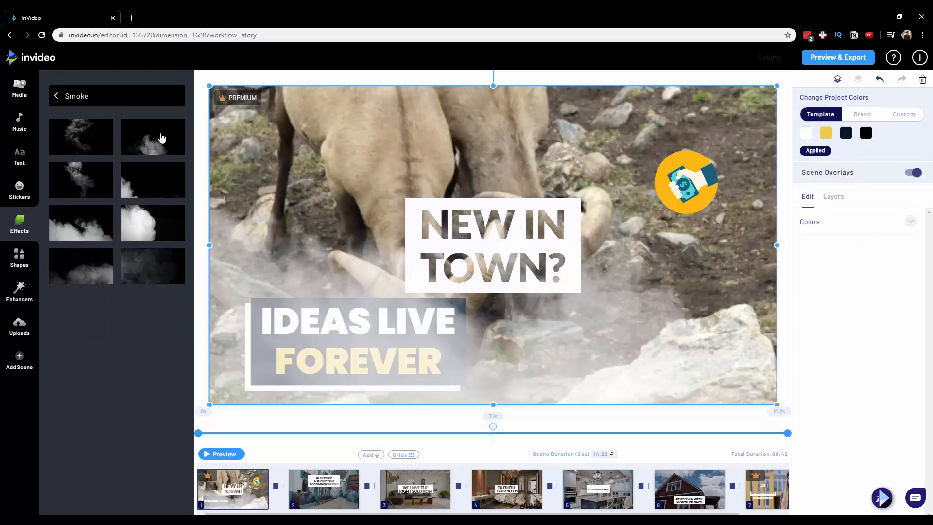
click(65, 95)
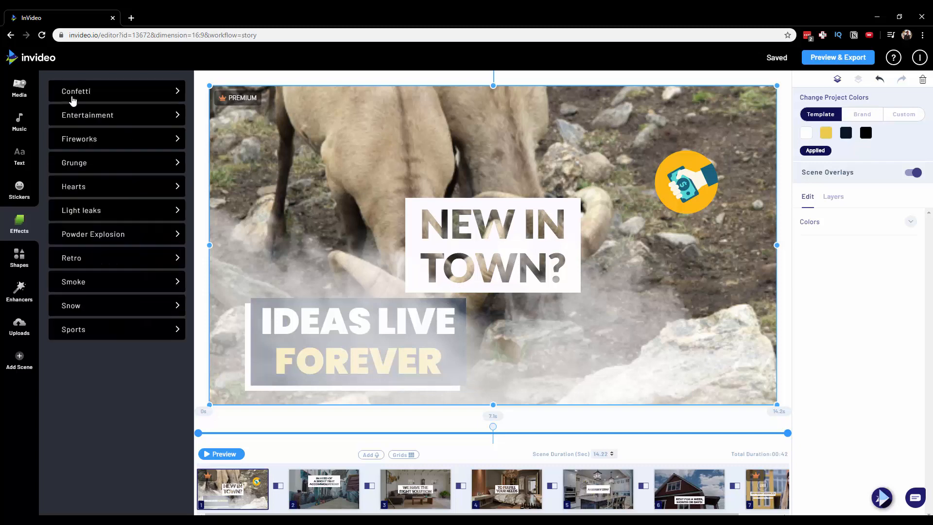
Look through the Transparent and Solid shapes
click(18, 253)
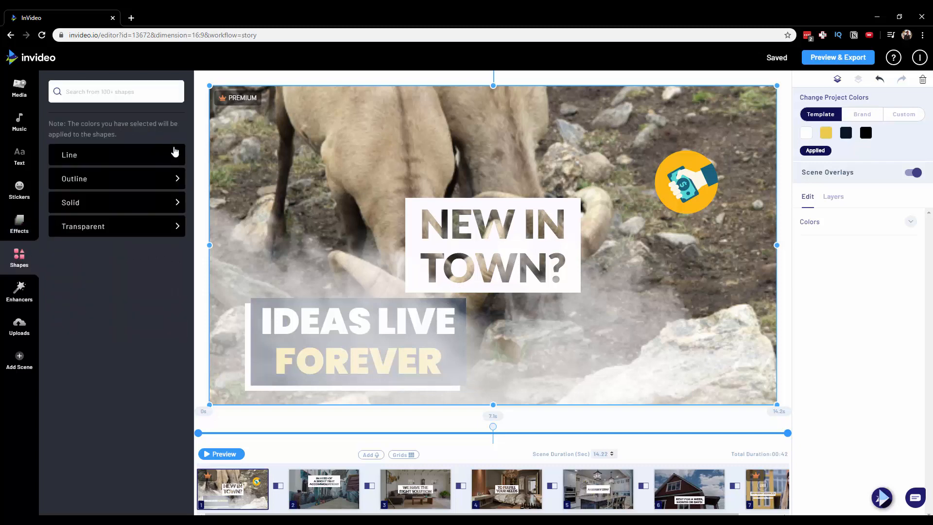
click(172, 225)
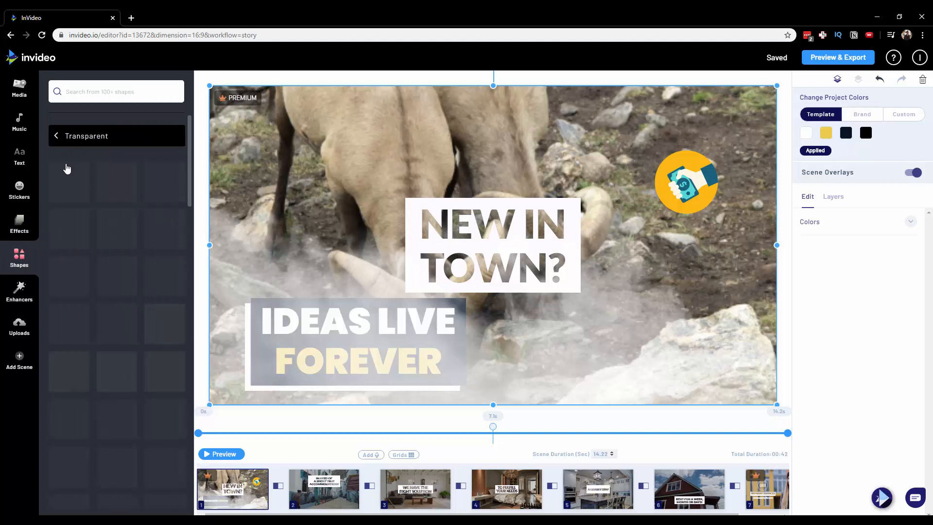
click(70, 141)
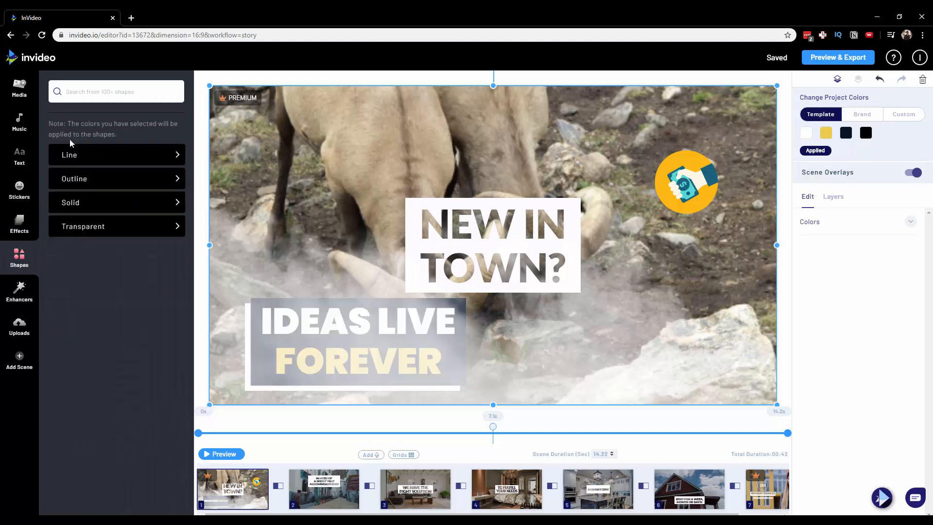
click(169, 205)
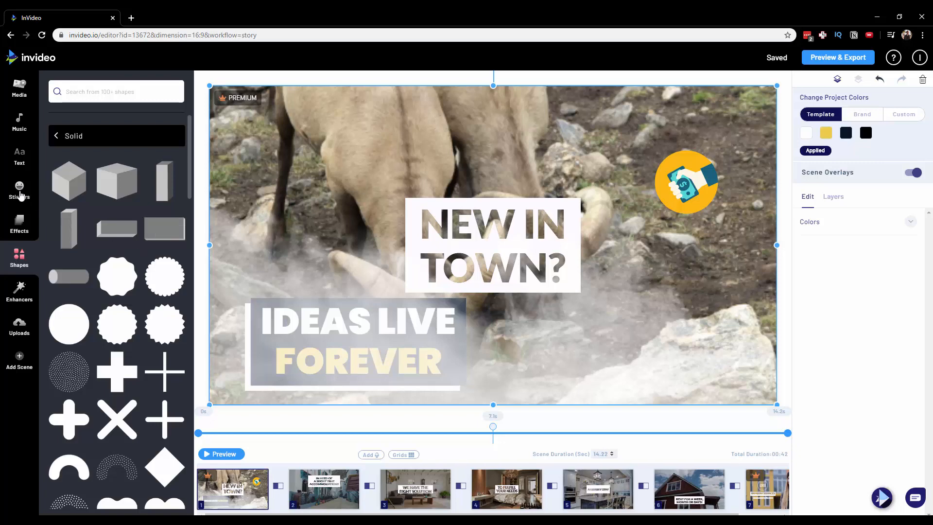
scroll(92, 210, down, 10)
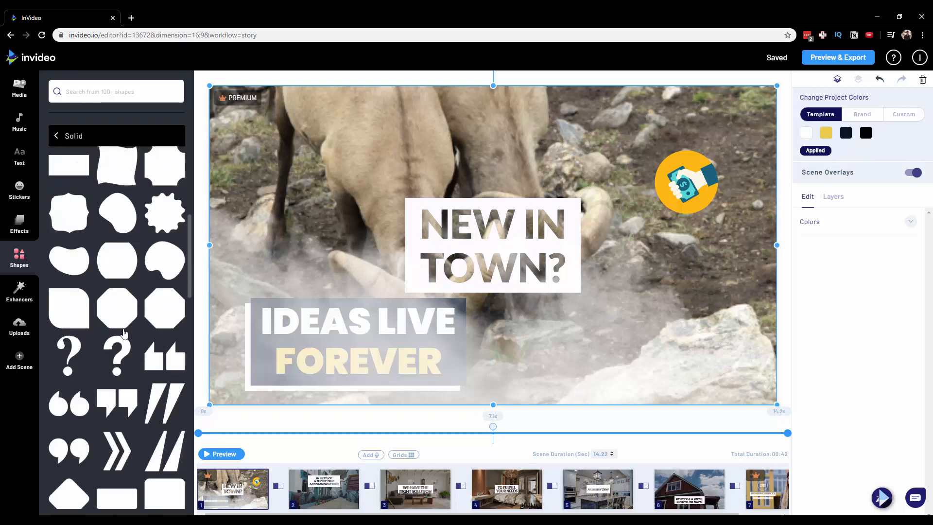
scroll(92, 210, up, 8)
click(62, 136)
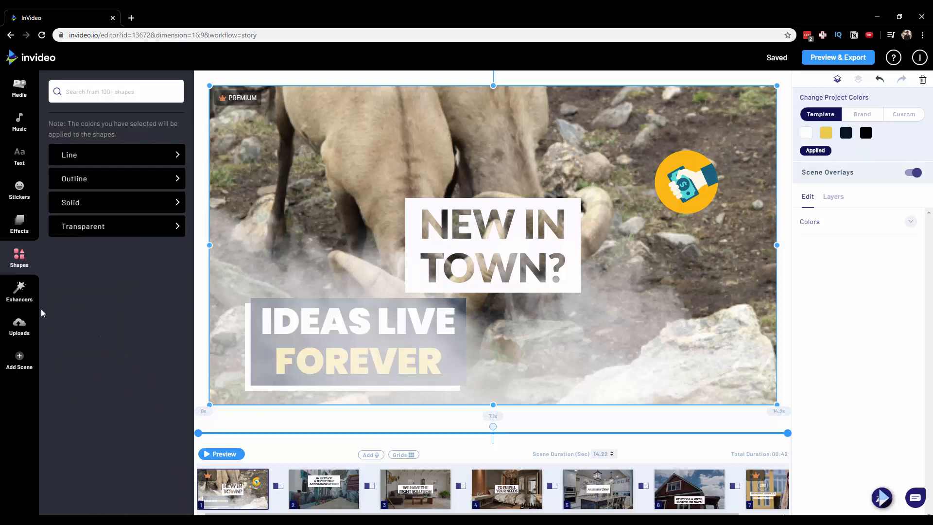
Apply the 3 Images collage layout with two stacked images beside one tall image to the first scene
click(28, 298)
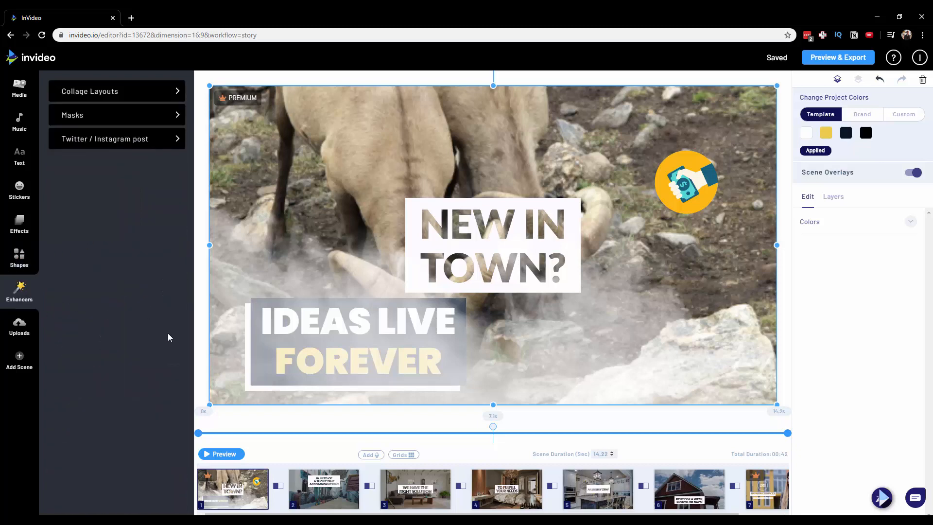
click(164, 98)
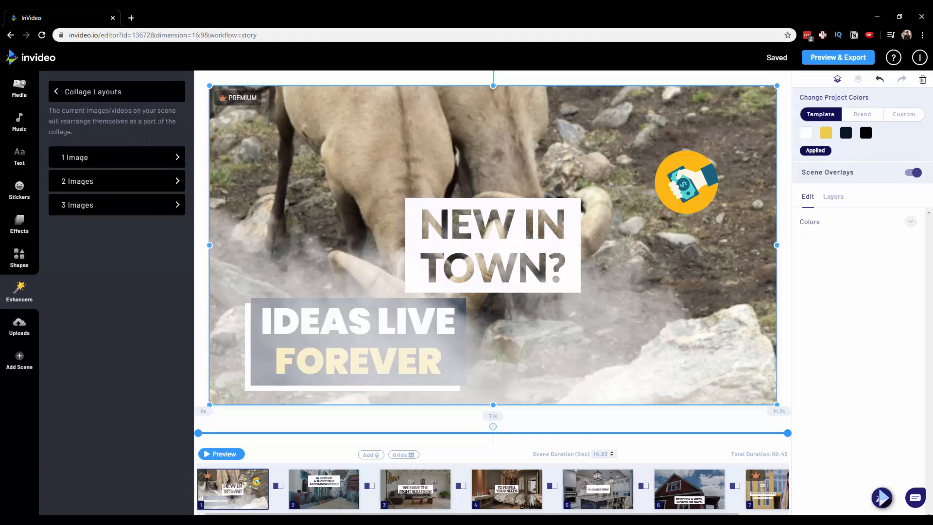
click(152, 208)
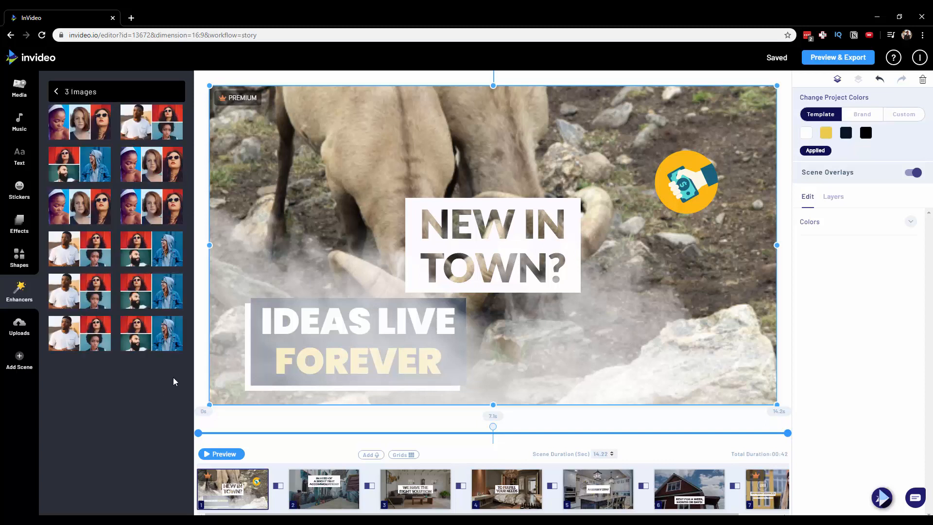
click(77, 169)
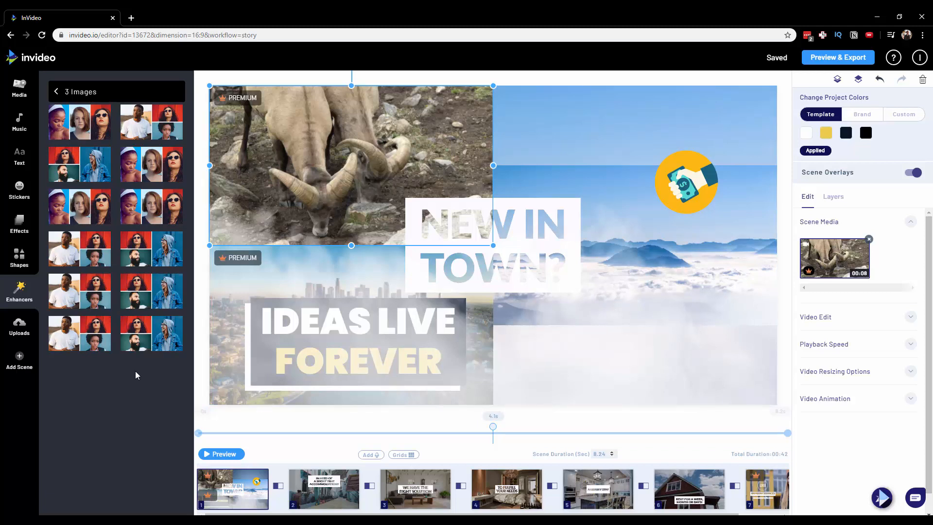
click(56, 91)
click(56, 92)
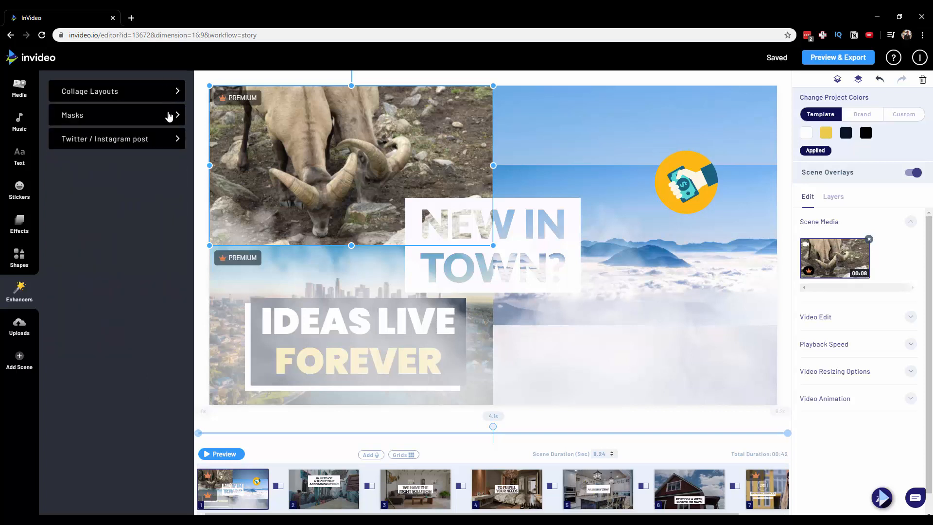
Add the letter M mask to the first scene, and open the third scene
click(168, 117)
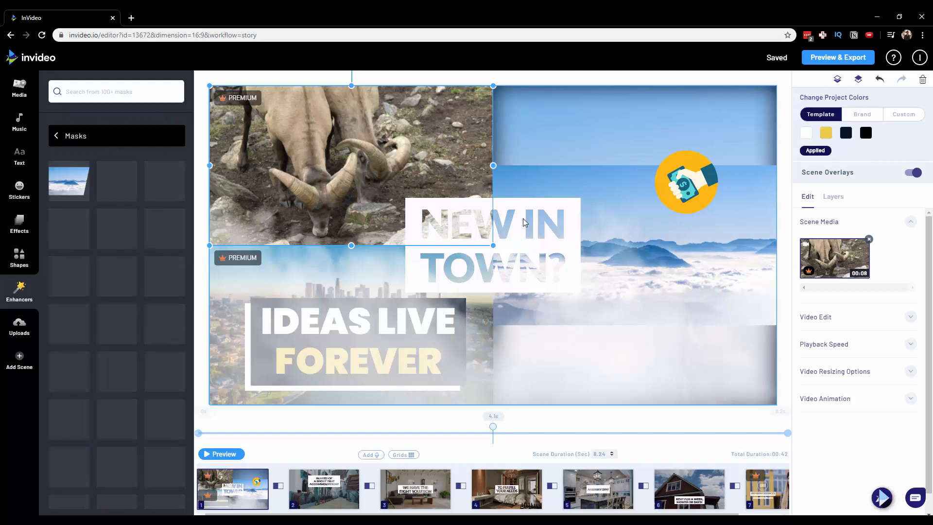
click(555, 239)
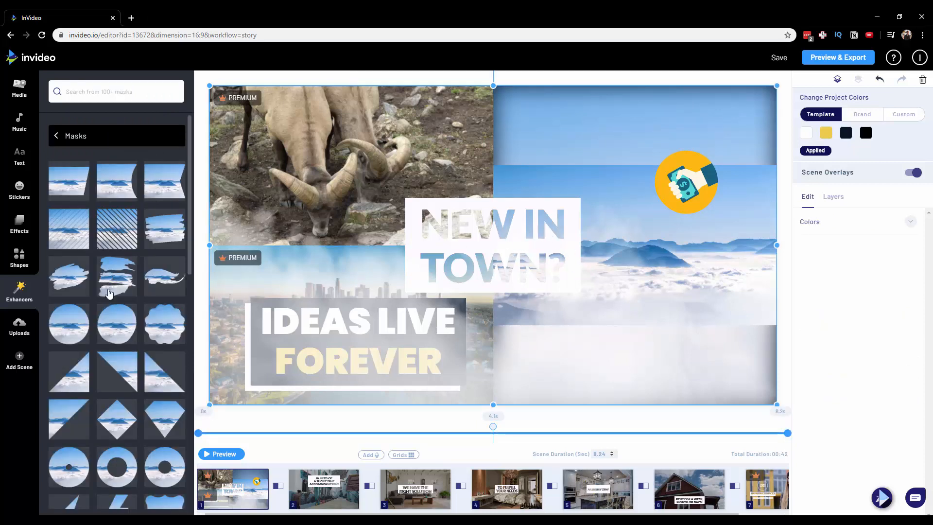
scroll(124, 302, down, 5)
scroll(125, 305, down, 5)
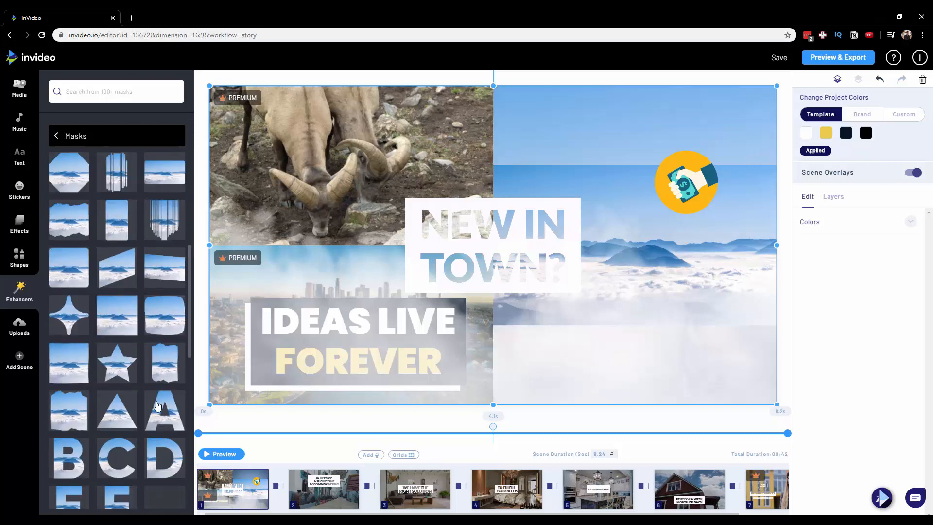
scroll(165, 437, down, 5)
click(165, 363)
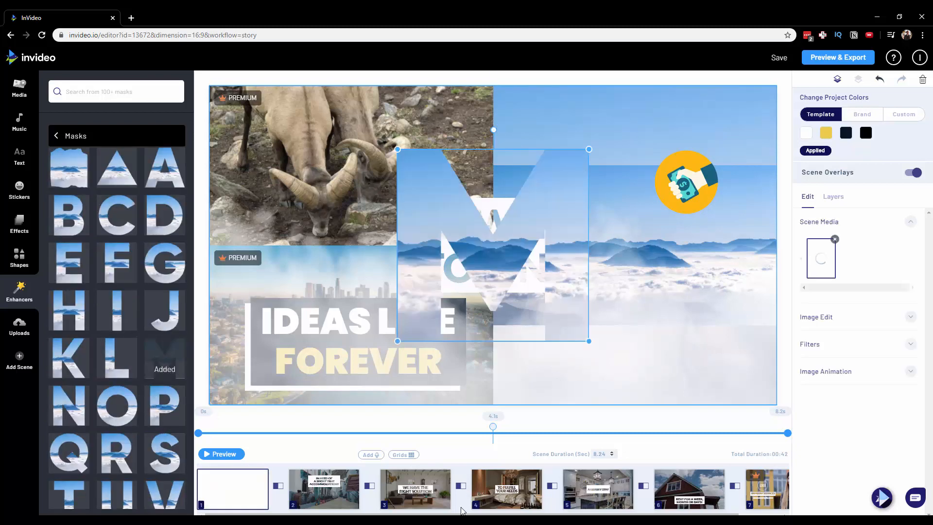
click(411, 498)
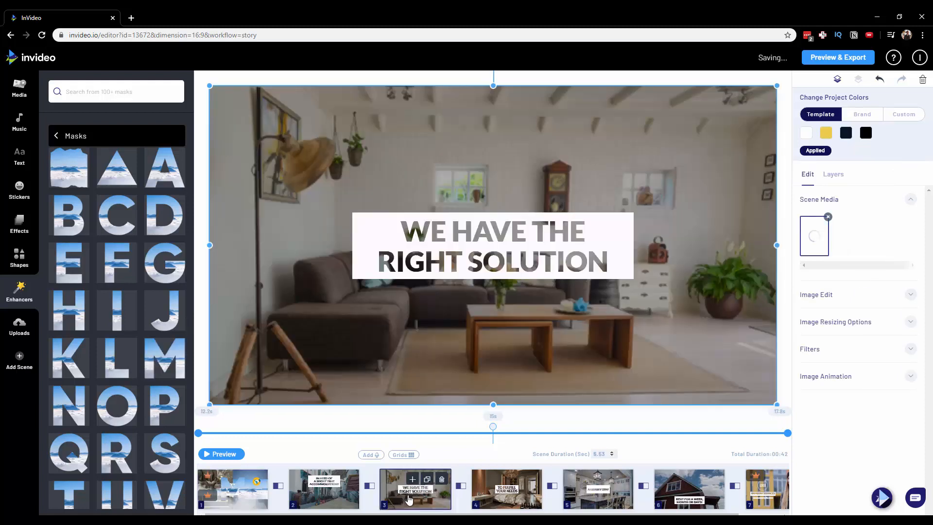
Move the third scene's heading to the scene's upper right while trying a letter M mask beside it, and remove the mask
click(165, 363)
drag(471, 282, 320, 319)
click(540, 253)
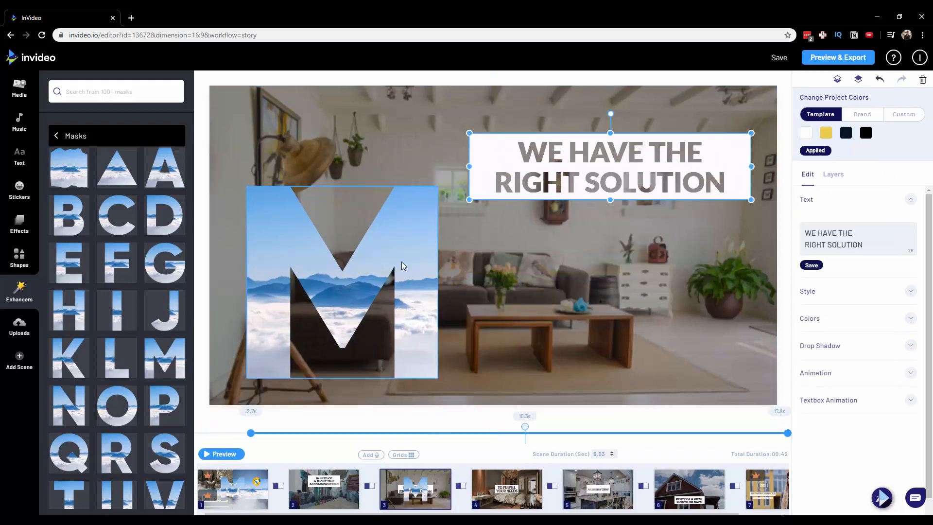
click(430, 245)
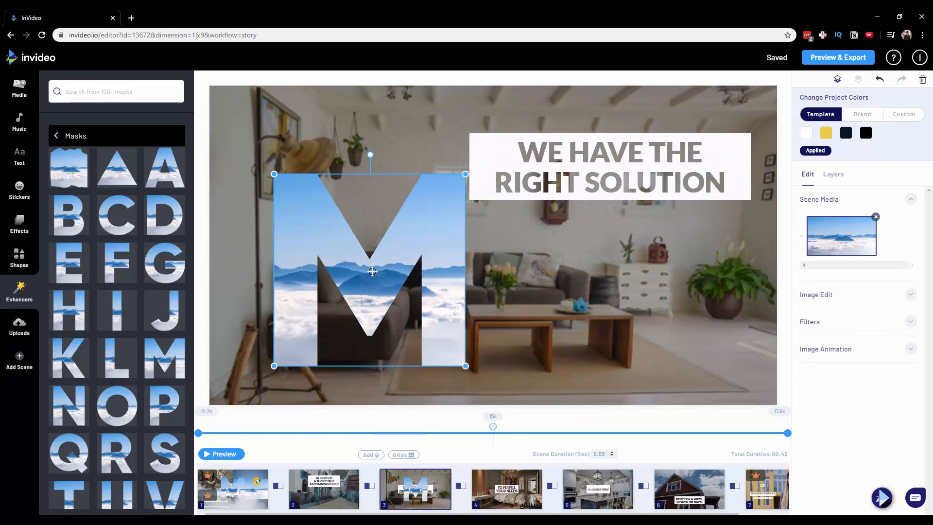
click(876, 217)
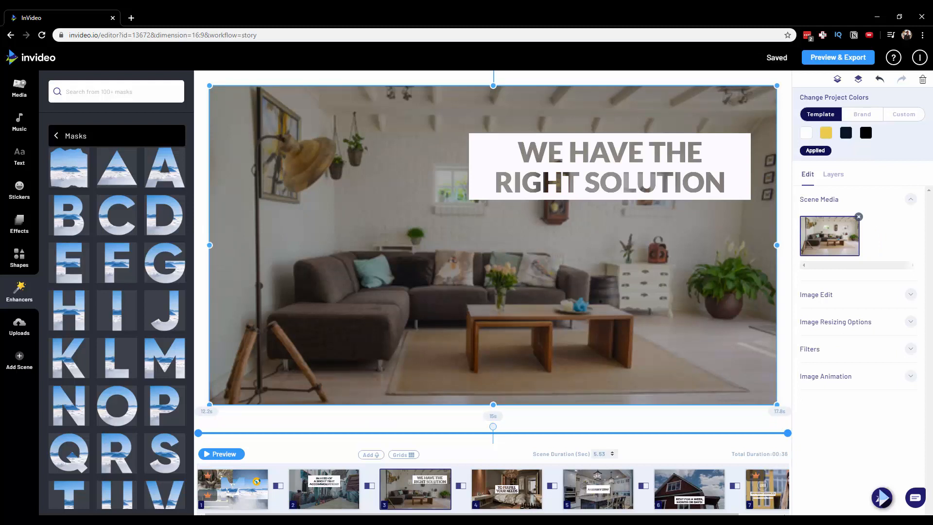
Copy the link of the Raptors tweet from the Twitter page and add the post to the third scene as an overlay
scroll(116, 246, up, 3)
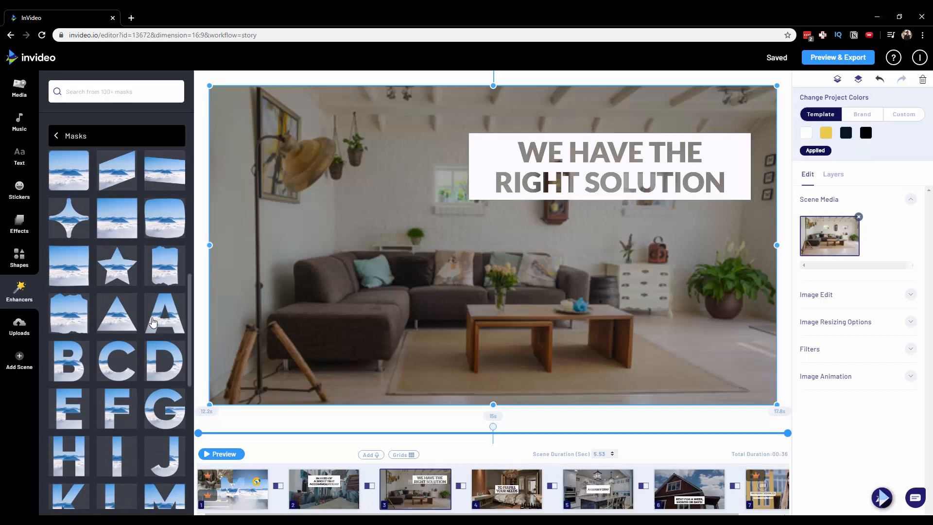
click(60, 139)
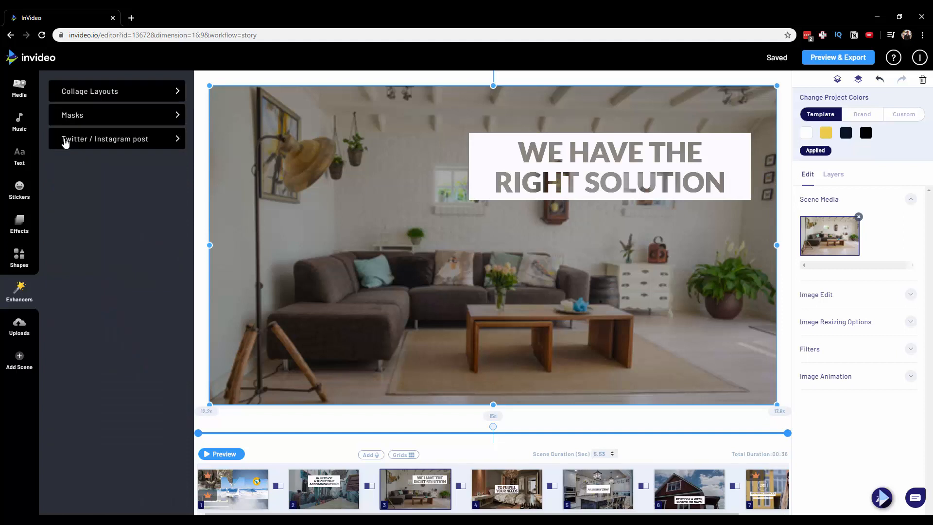
click(109, 141)
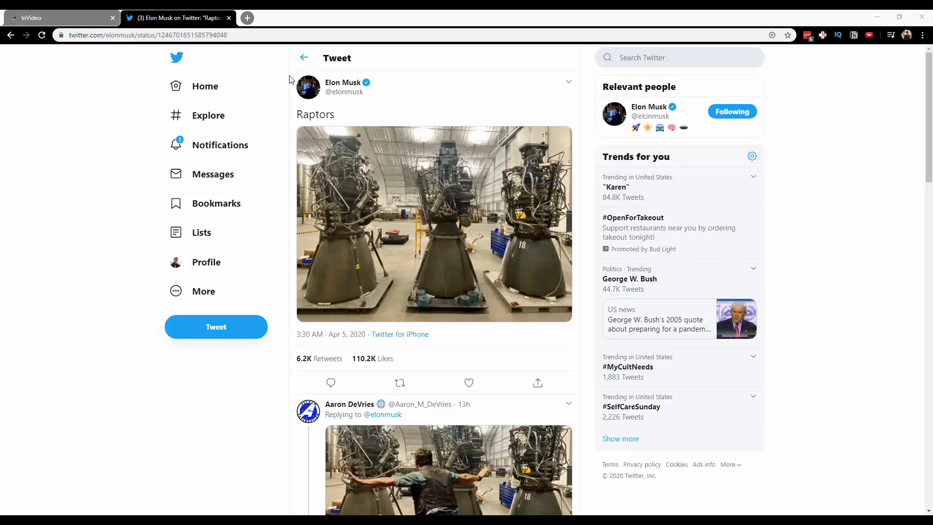
click(248, 35)
key(ctrl+c)
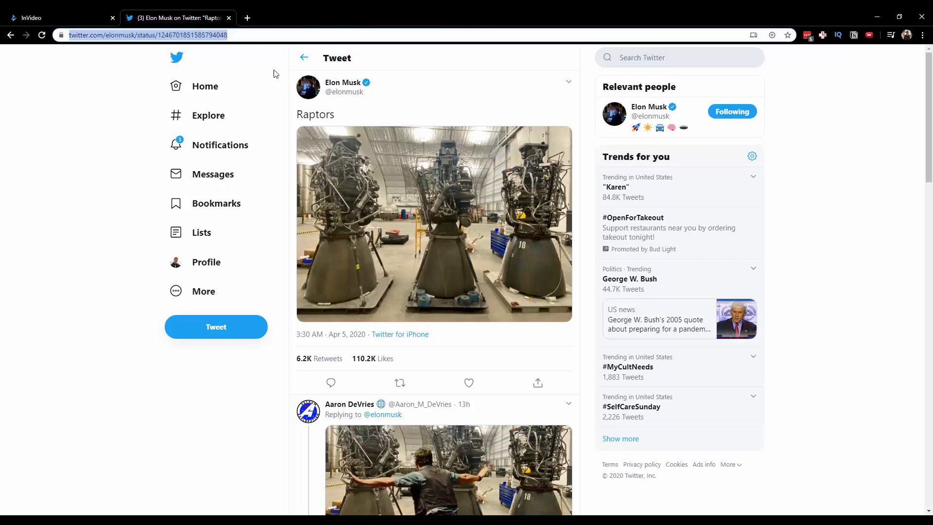
click(85, 14)
click(133, 124)
key(ctrl+v)
click(125, 150)
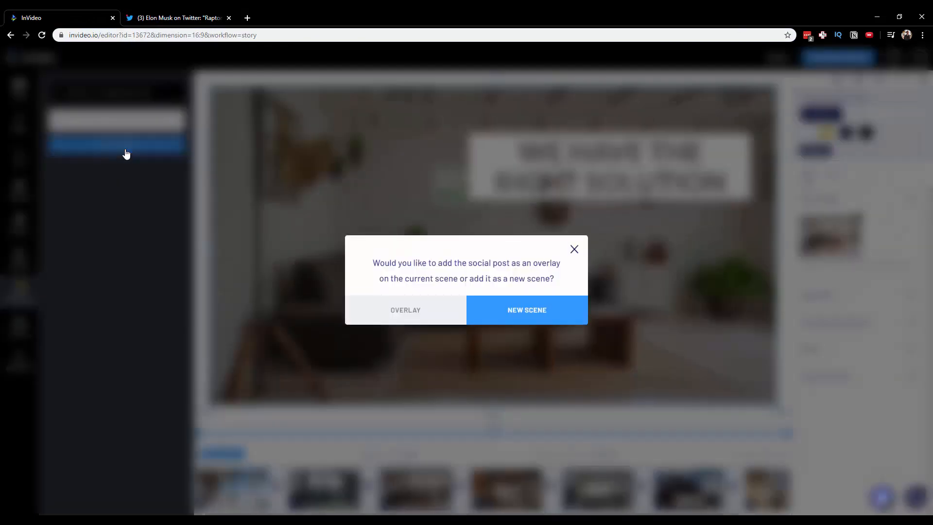
click(405, 313)
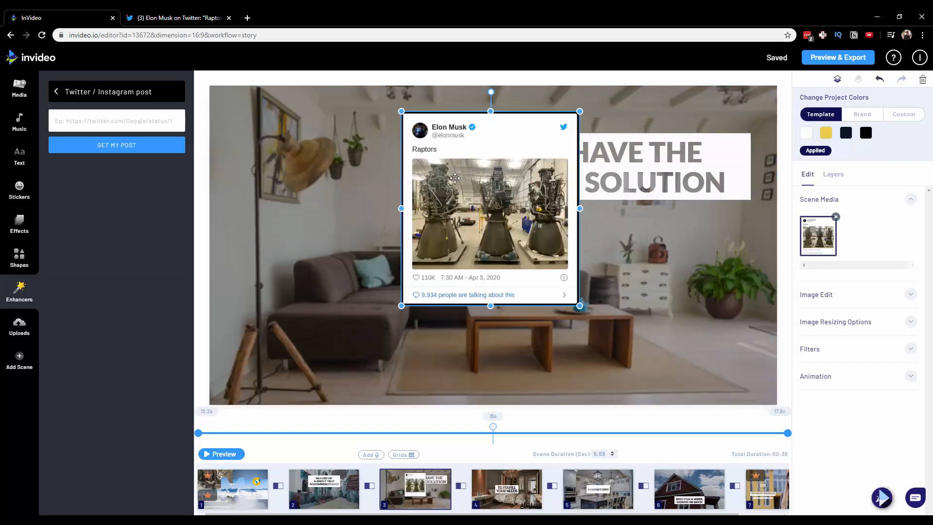
Move the tweet overlay to the upper left of the third scene, clear of the heading
drag(448, 172, 315, 270)
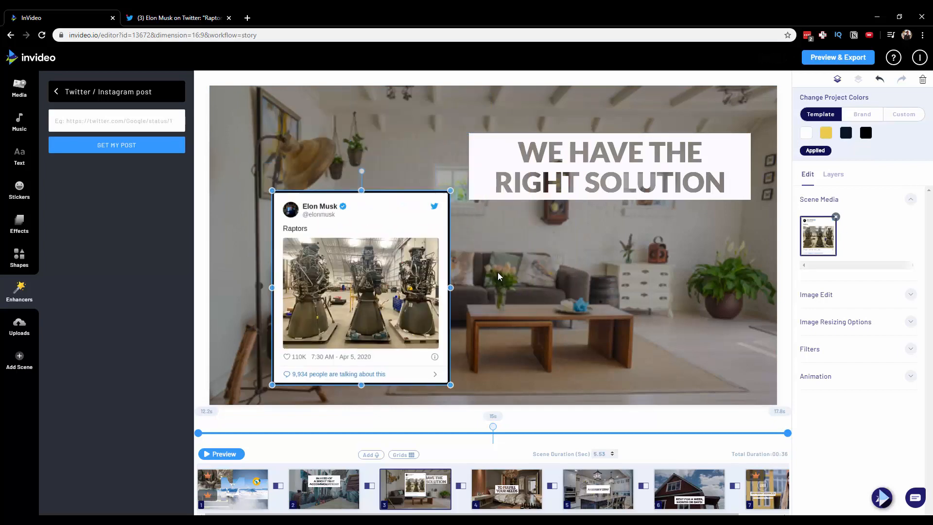
drag(396, 248, 376, 147)
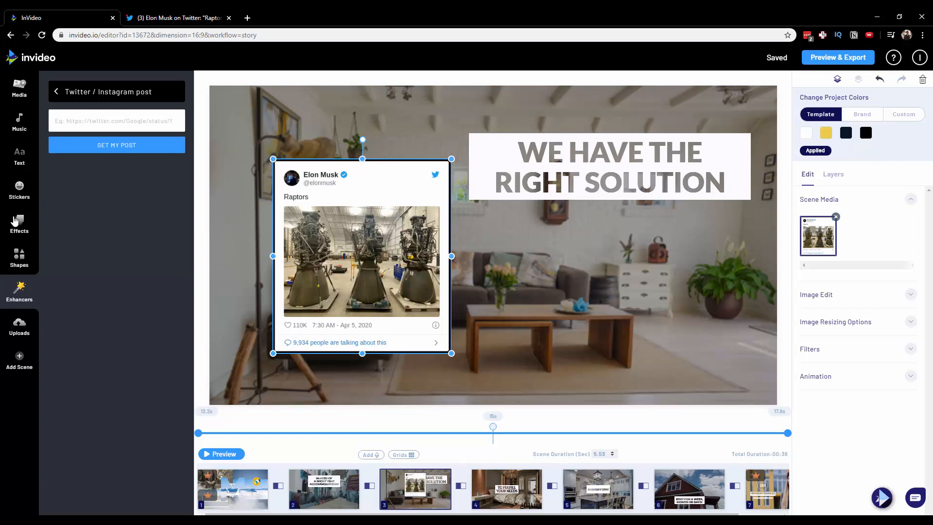
drag(391, 245, 366, 180)
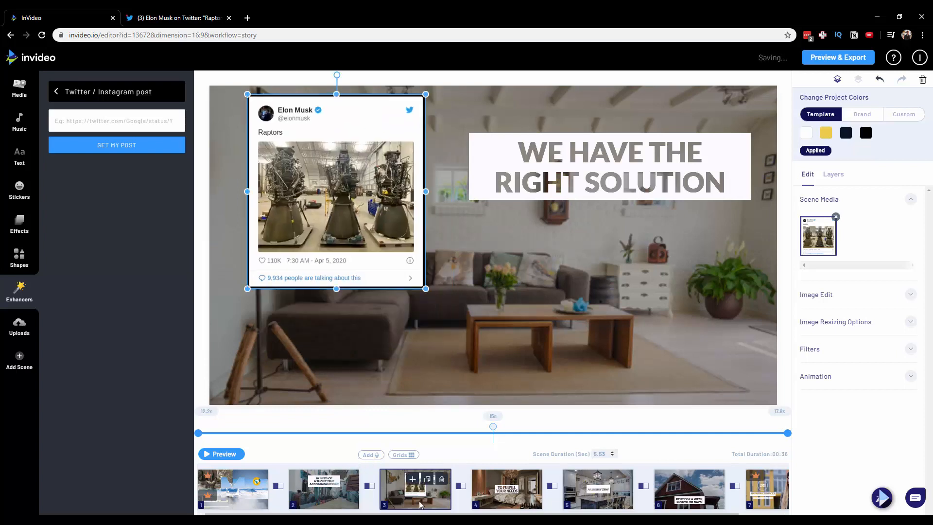
Look through the transitions offered between the first and second scenes, including Animations, Light Leaks, Brush, Shutter and Glitch
click(315, 496)
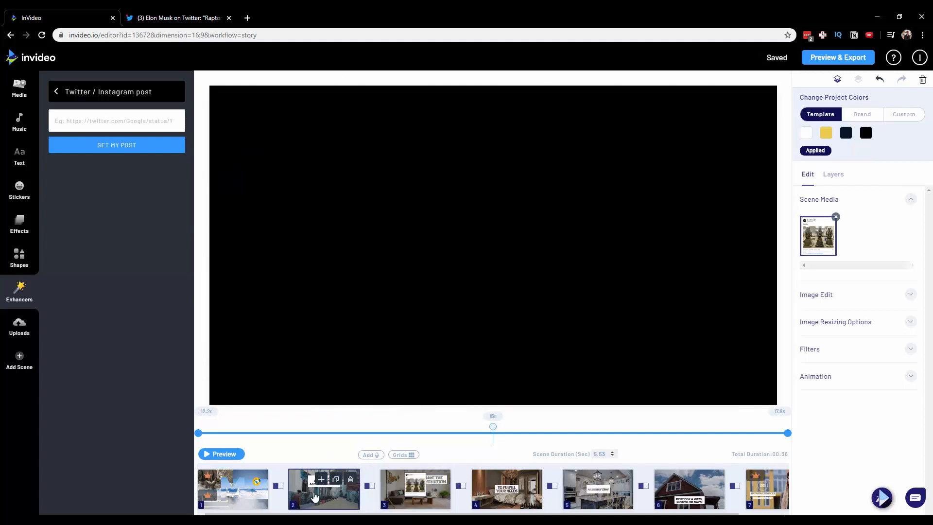
click(279, 486)
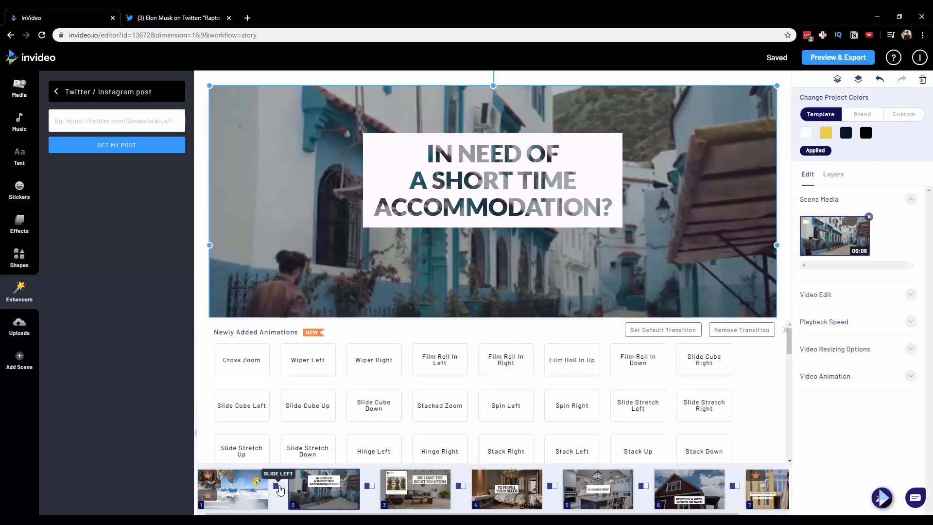
scroll(273, 389, down, 5)
scroll(273, 400, down, 2)
scroll(390, 383, up, 1)
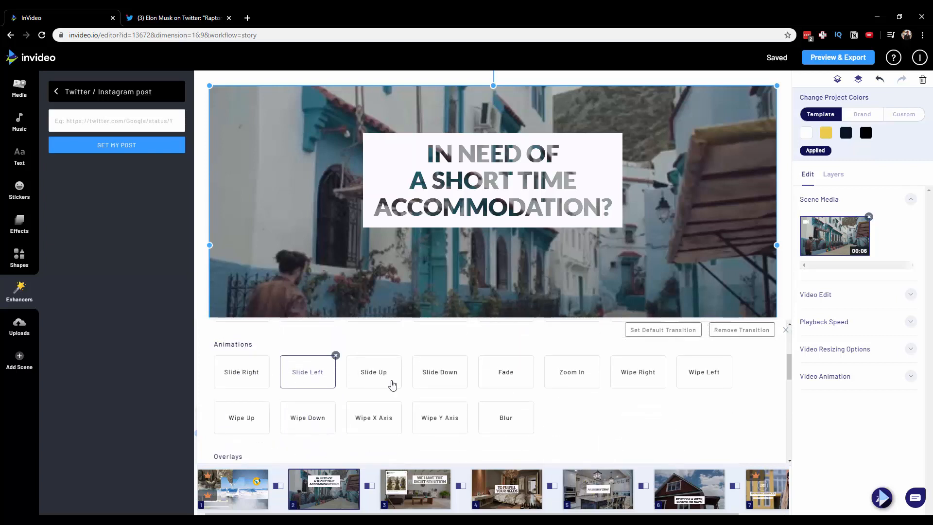
scroll(278, 386, down, 2)
scroll(278, 387, down, 5)
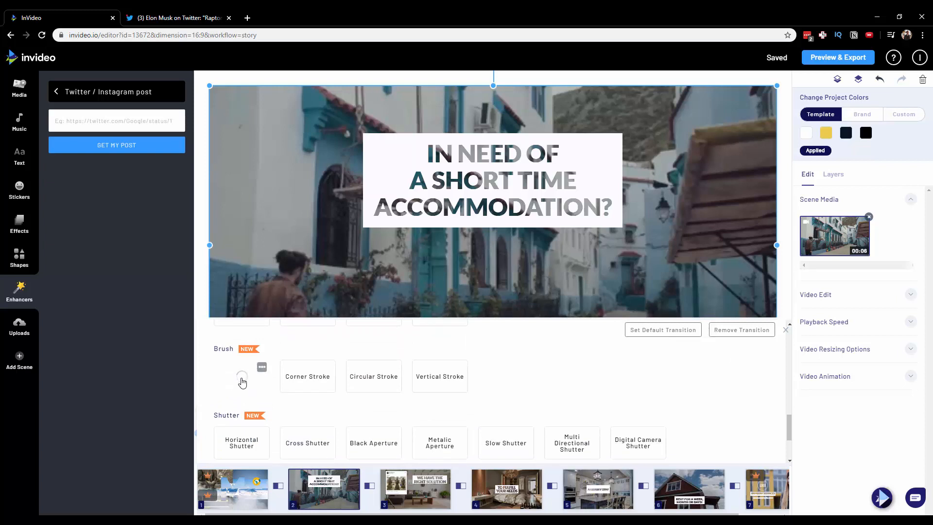
scroll(308, 407, down, 1)
scroll(255, 364, up, 1)
mouse_move(245, 388)
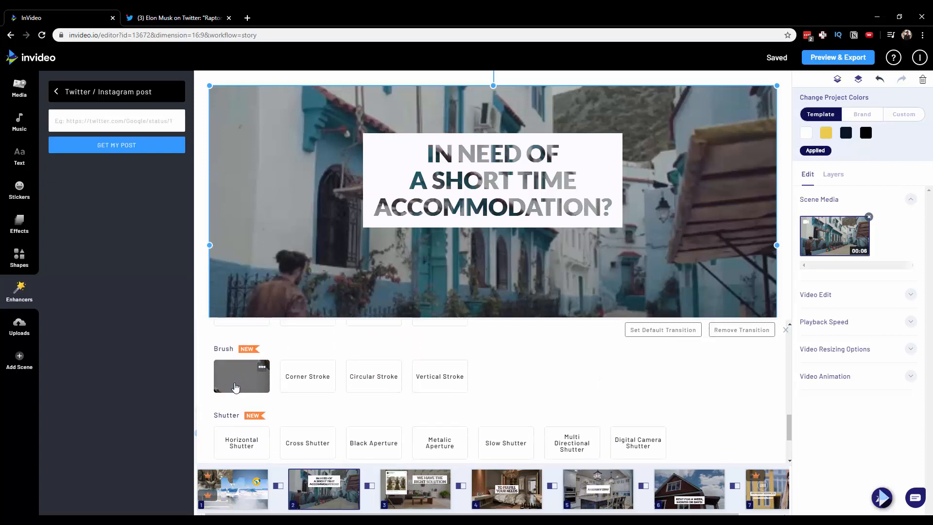
scroll(245, 387, down, 1)
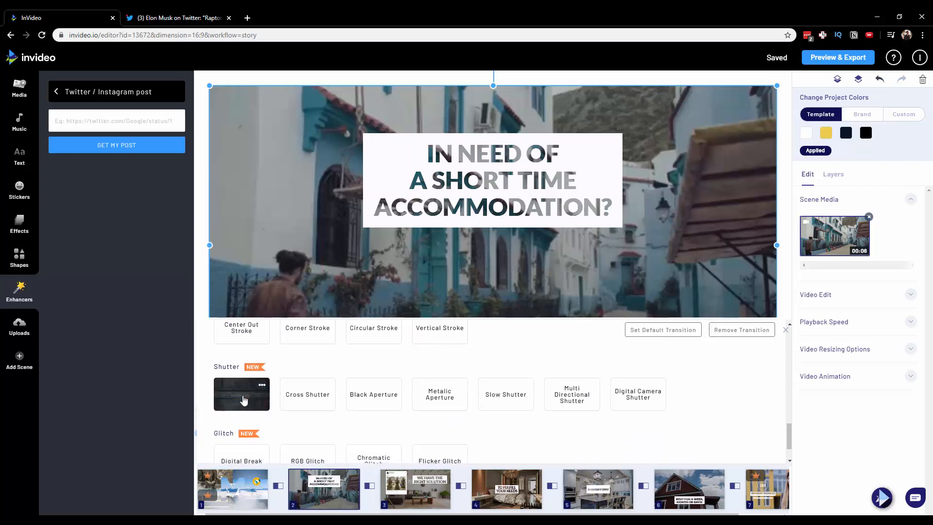
scroll(244, 400, down, 1)
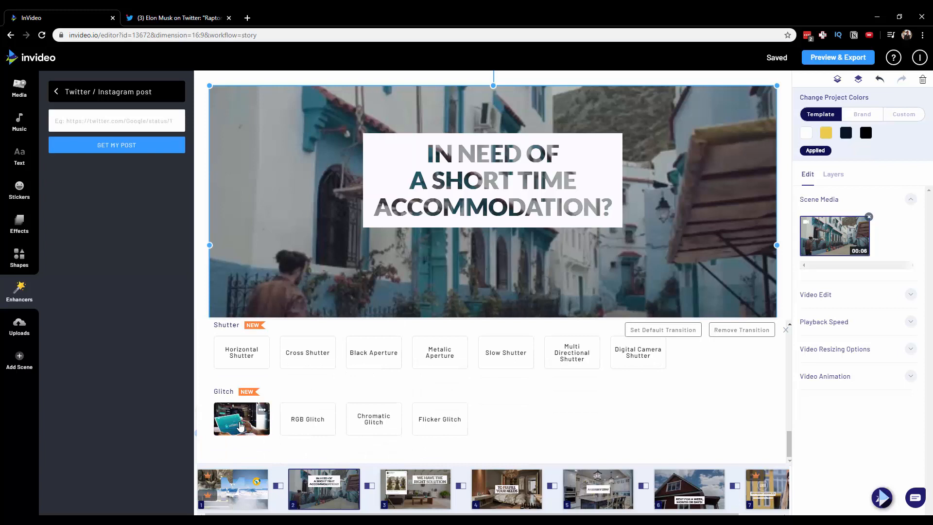
scroll(242, 425, up, 2)
scroll(545, 430, up, 1)
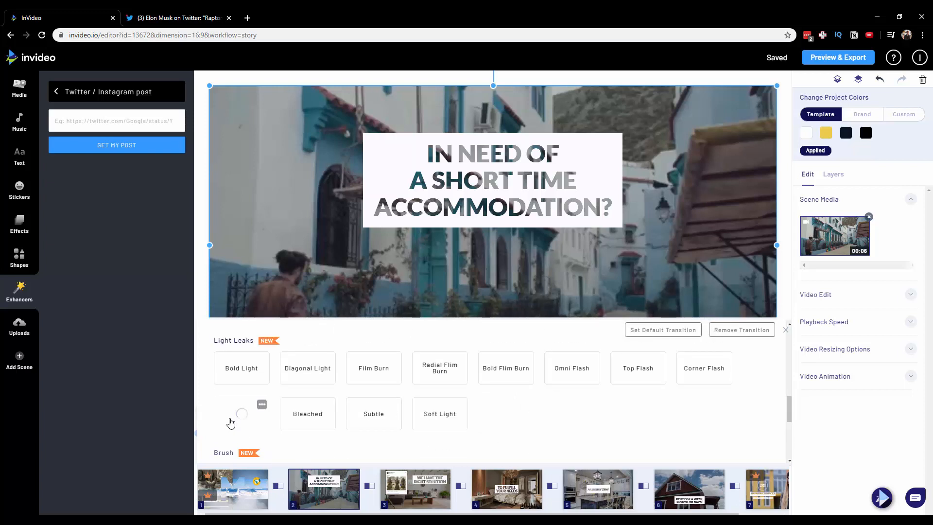
scroll(348, 433, up, 5)
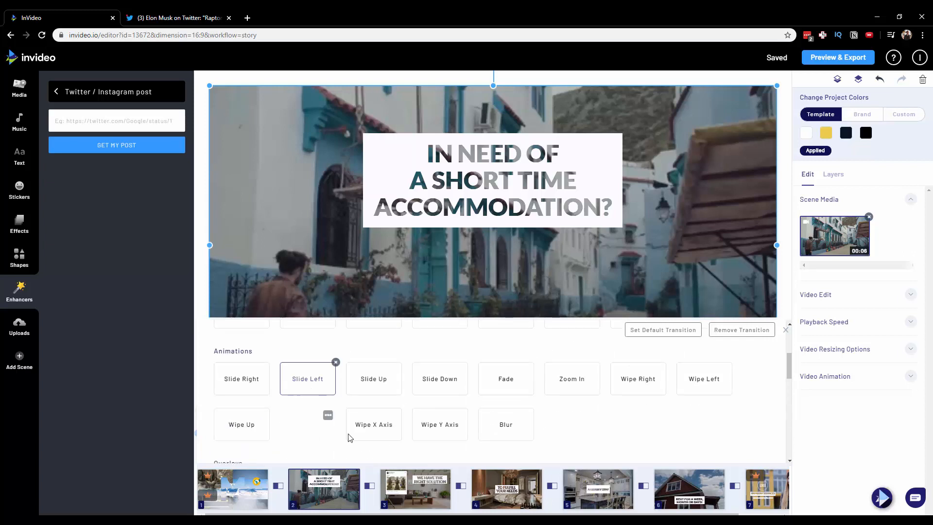
scroll(352, 432, down, 3)
scroll(246, 386, up, 4)
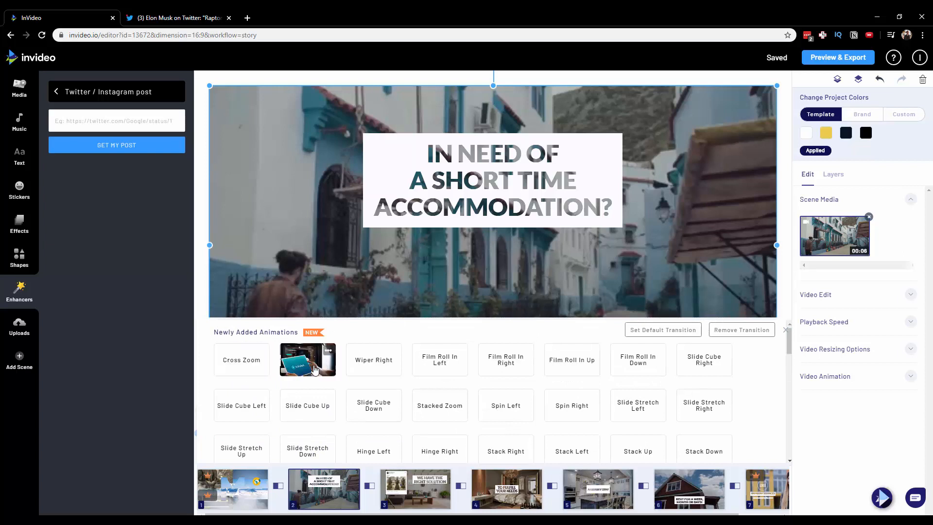
Apply the Slide Cube Left transition between the first and second scenes
scroll(316, 371, down, 2)
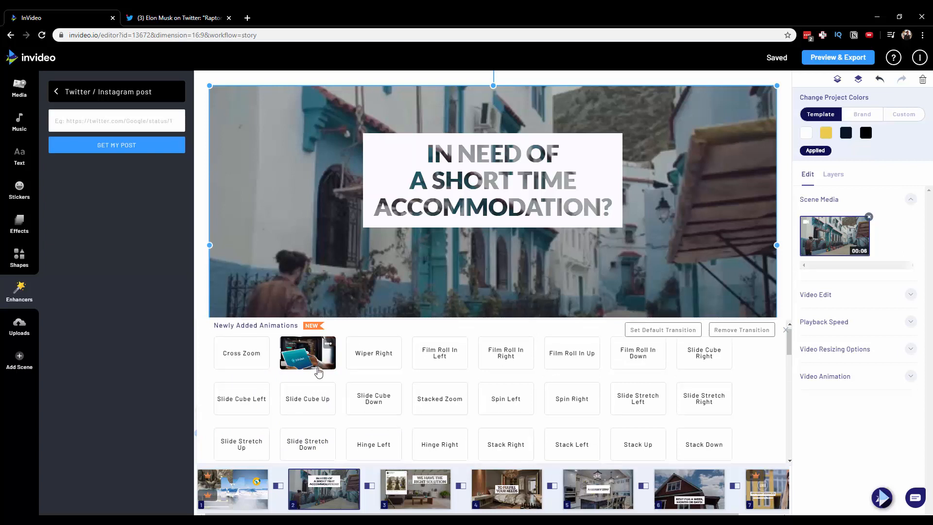
scroll(324, 392, down, 3)
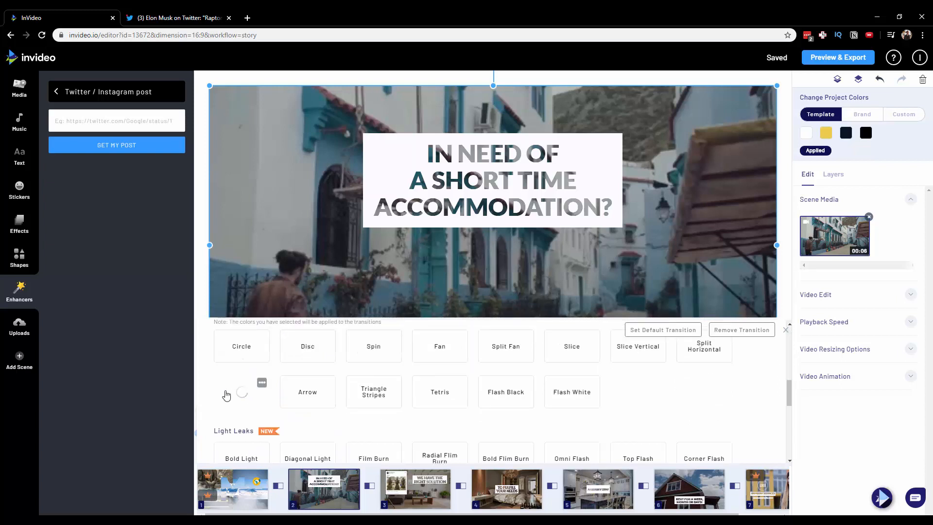
scroll(643, 429, up, 5)
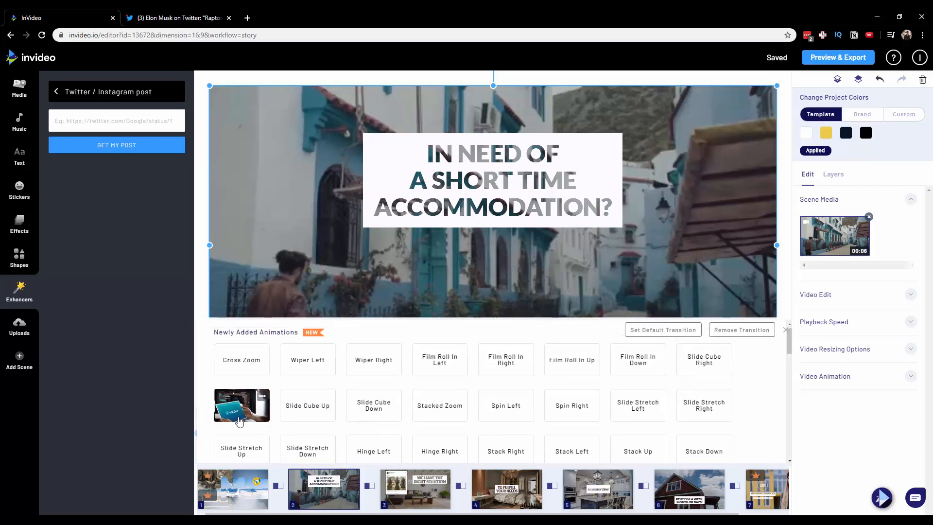
click(240, 418)
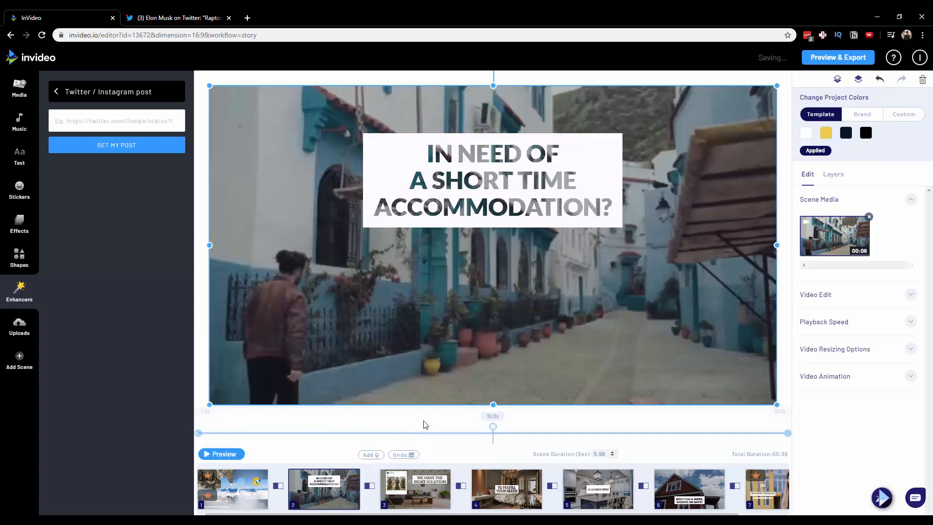
Import the 04:10 audio clip from the uploads as the second scene's voice-over, muting all other audio
click(373, 455)
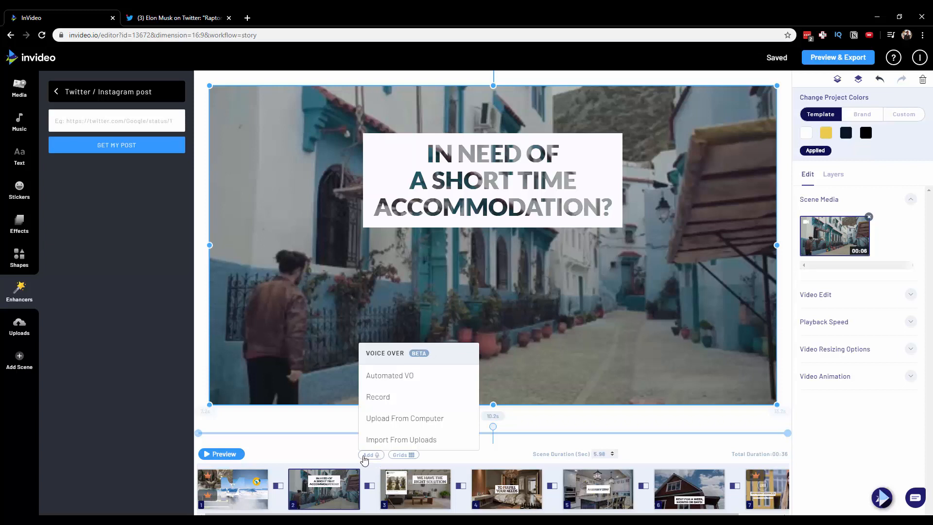
click(386, 440)
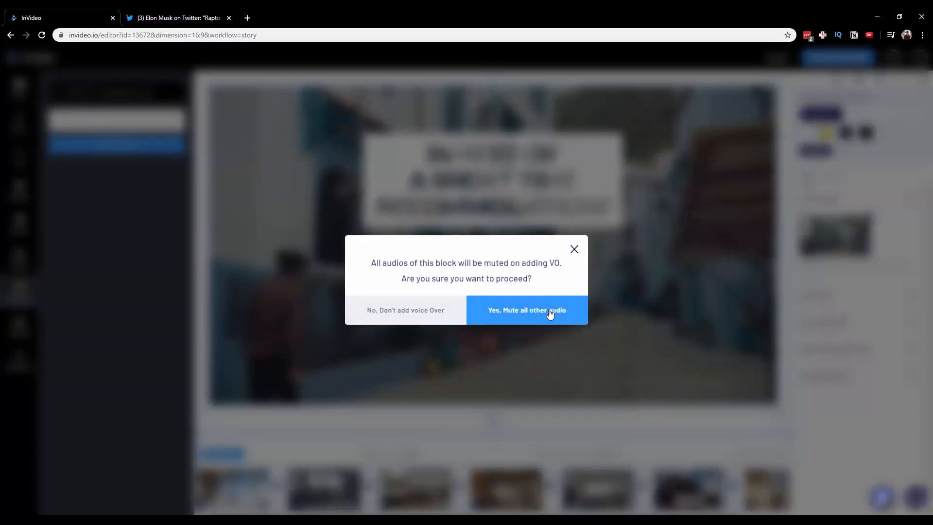
click(550, 315)
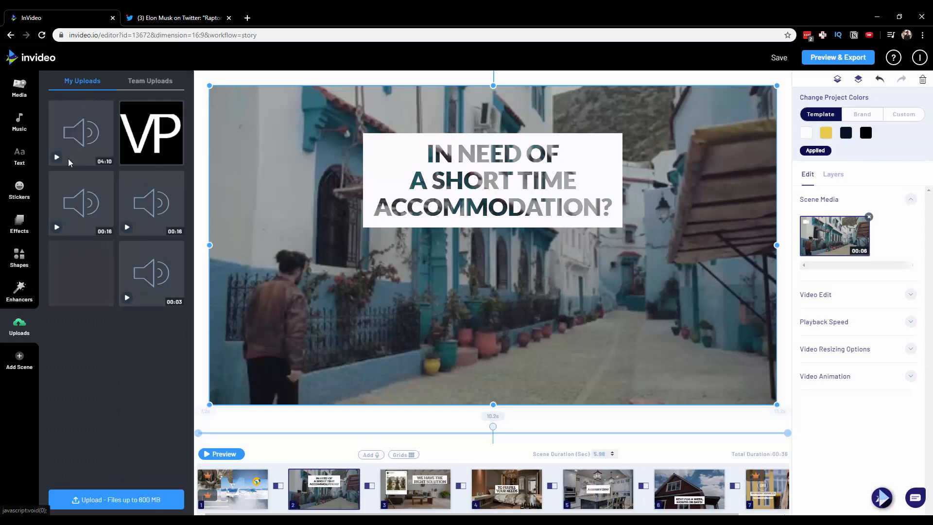
mouse_move(82, 142)
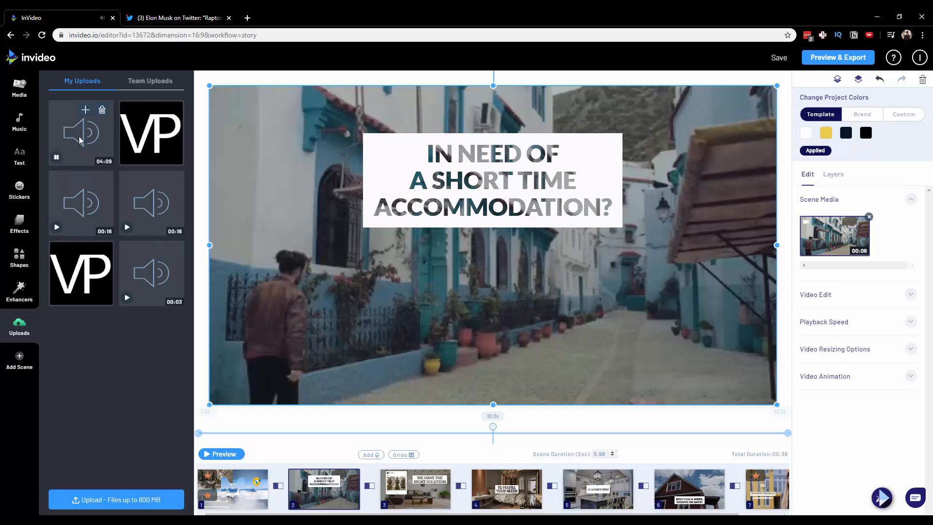
click(85, 113)
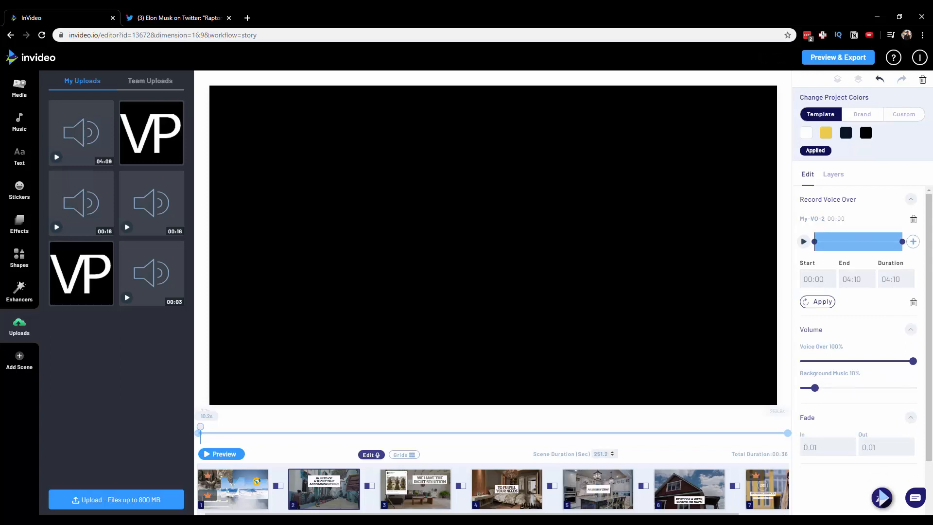
Select the fourth scene and open the voice-over recorder for it
mouse_move(319, 500)
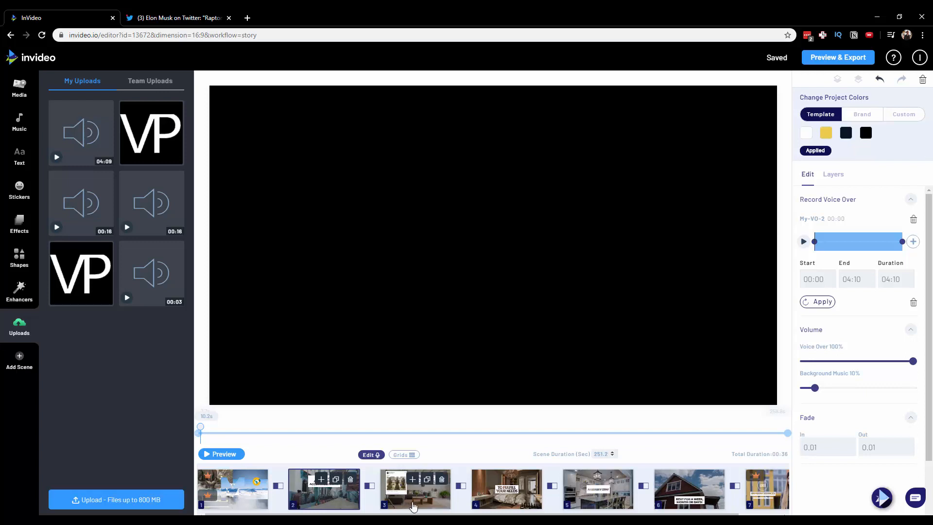
click(509, 495)
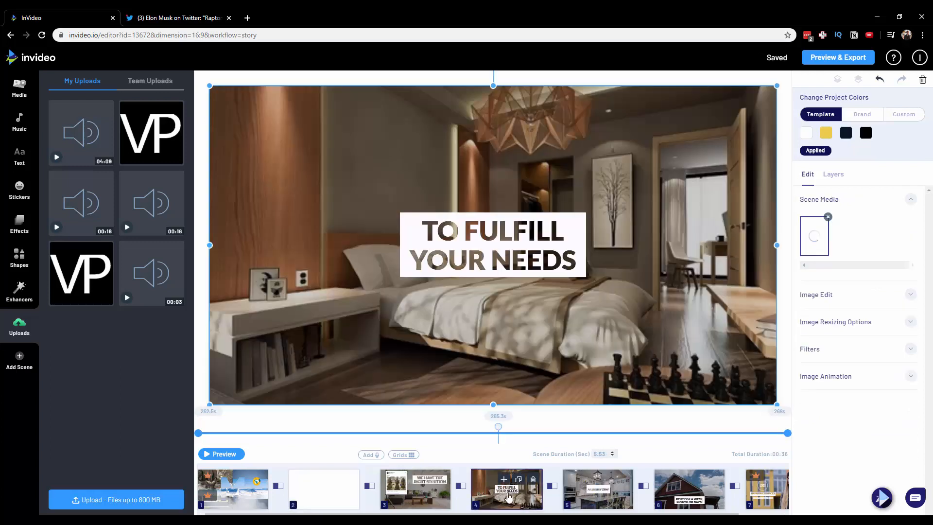
click(378, 456)
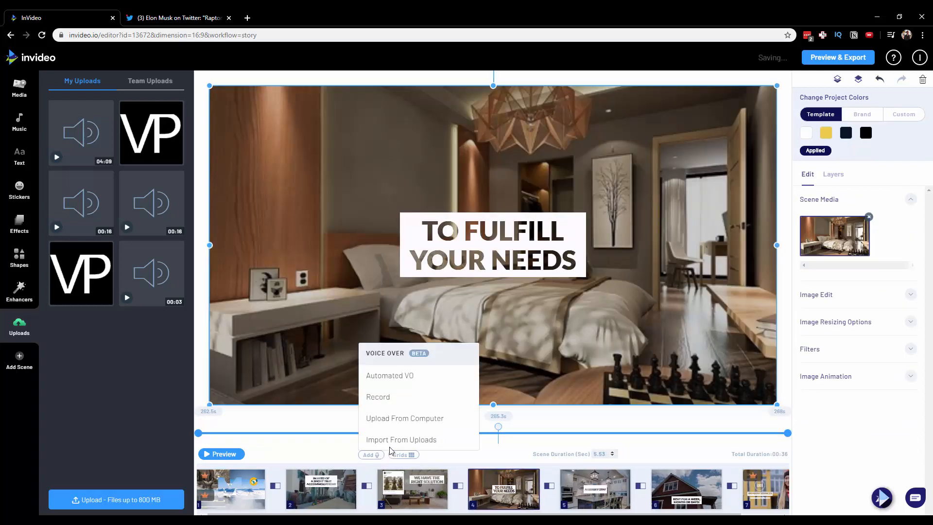
click(386, 396)
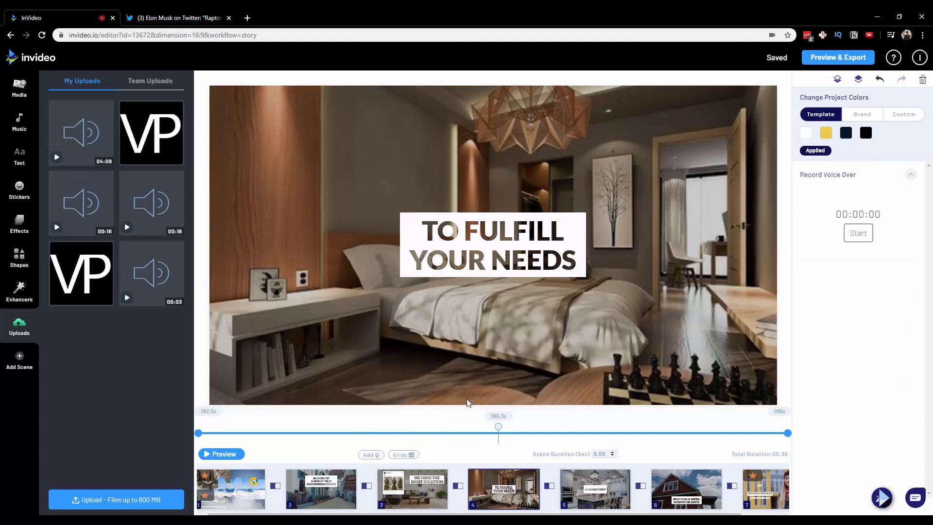
Record a voice-over for the fourth scene, save it to the scene and preview the result
click(856, 233)
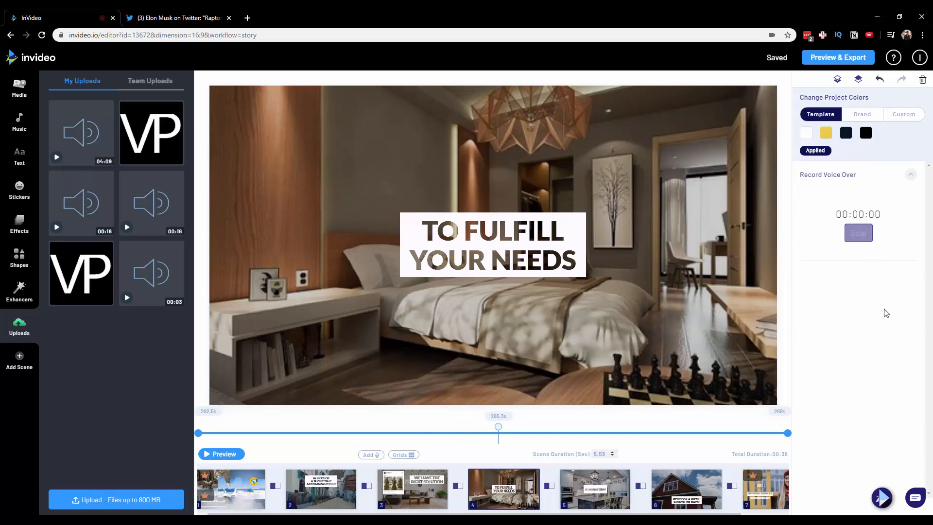
click(860, 233)
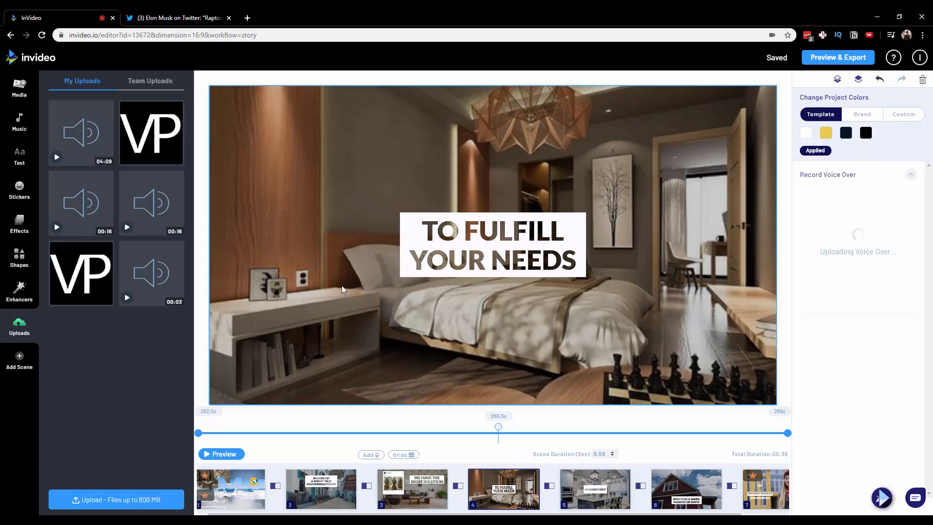
mouse_move(75, 131)
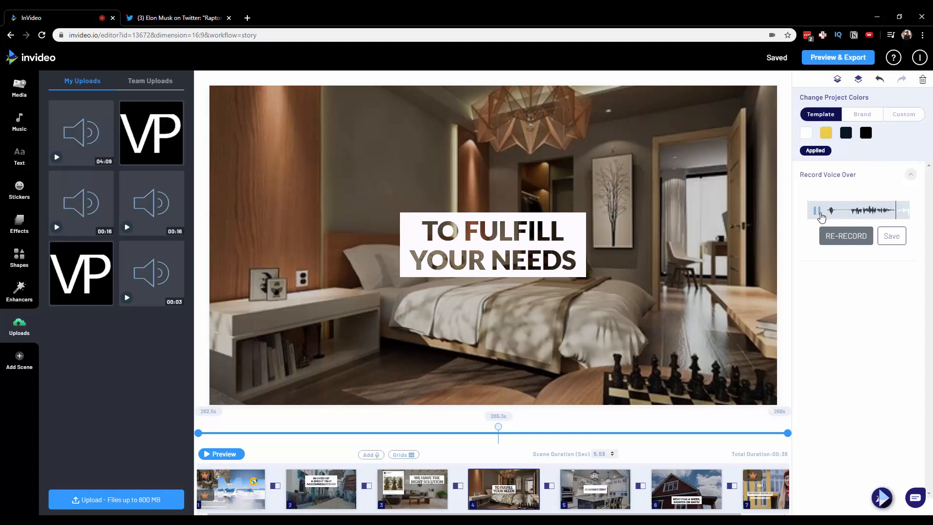
click(899, 241)
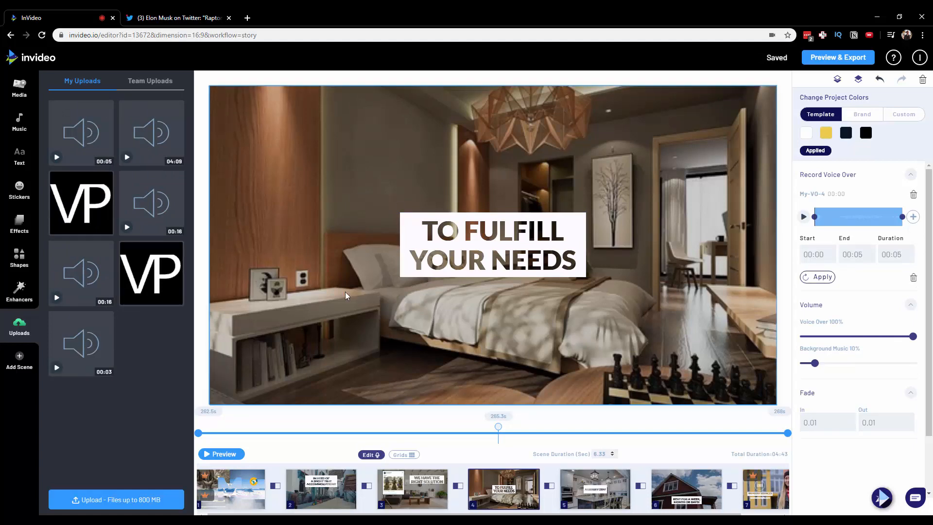
click(228, 455)
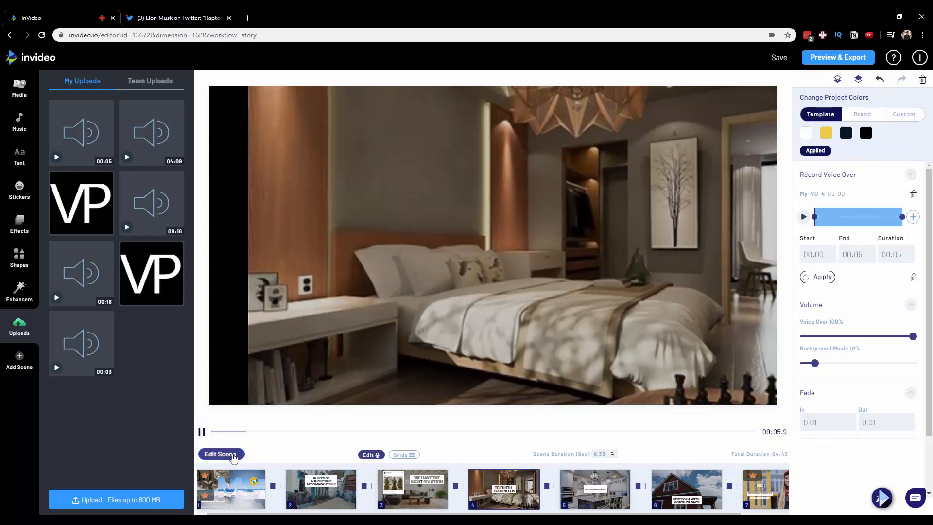
click(202, 432)
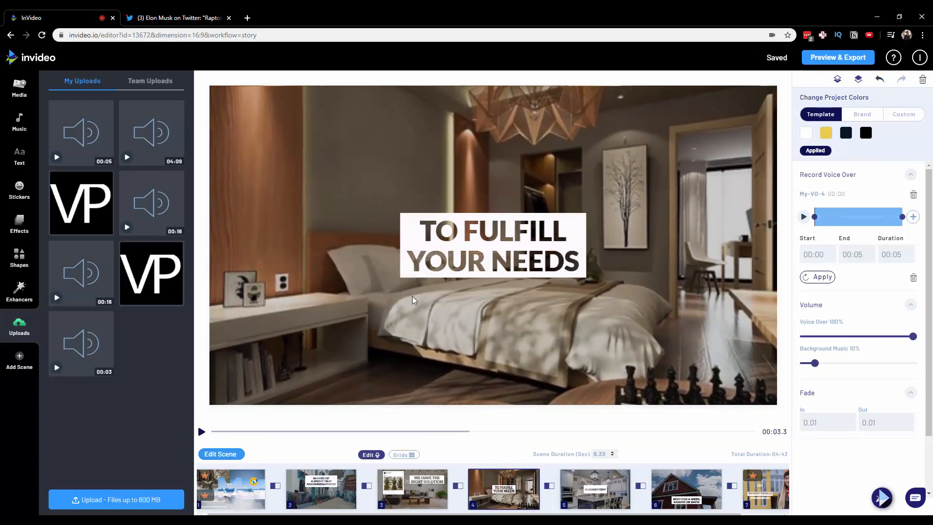
View the music collection and preview the whole video from its start and from a point in the second scene
click(28, 131)
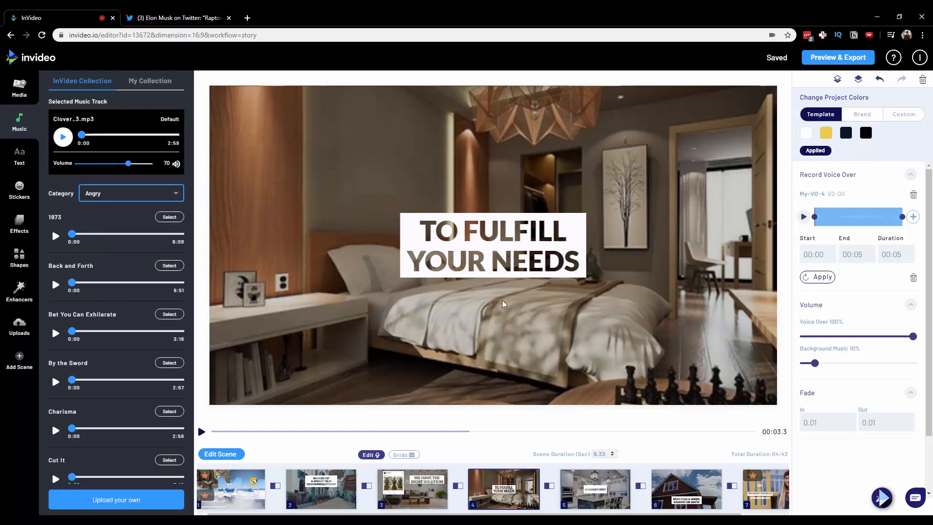
click(838, 58)
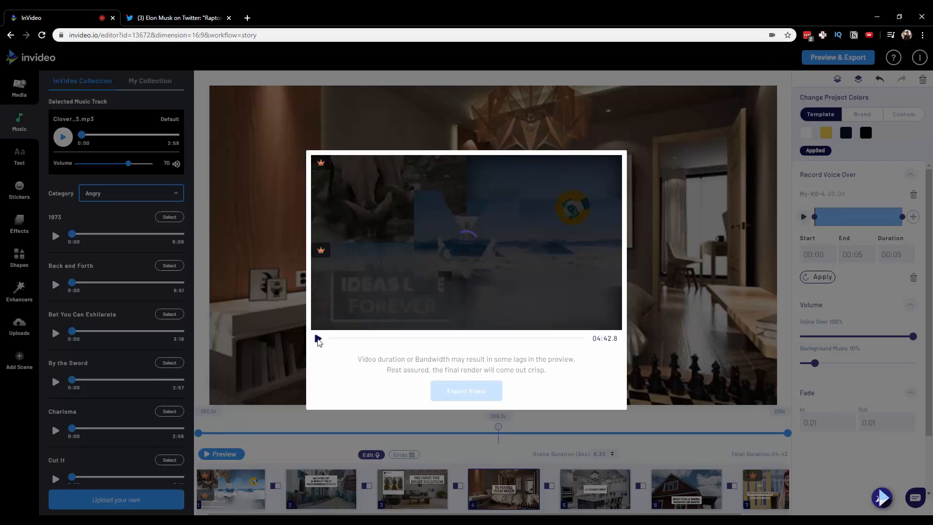
click(318, 339)
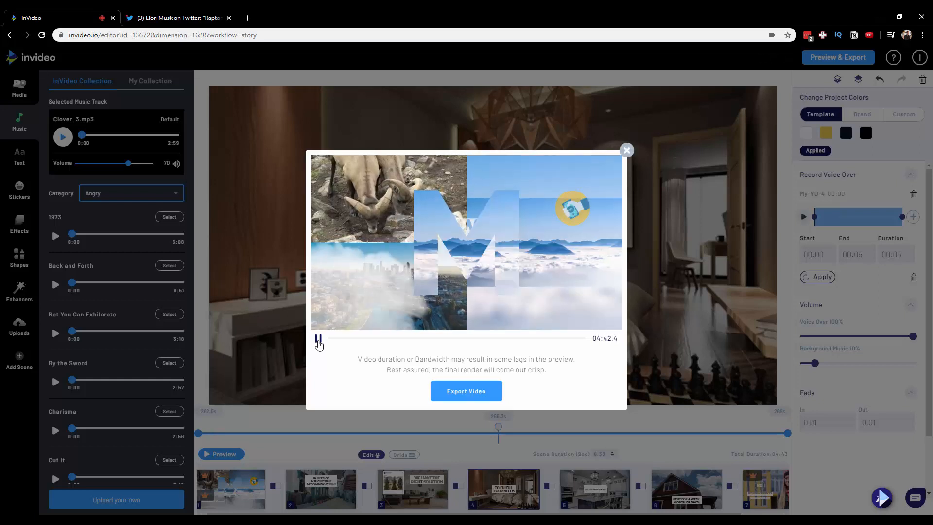
click(349, 339)
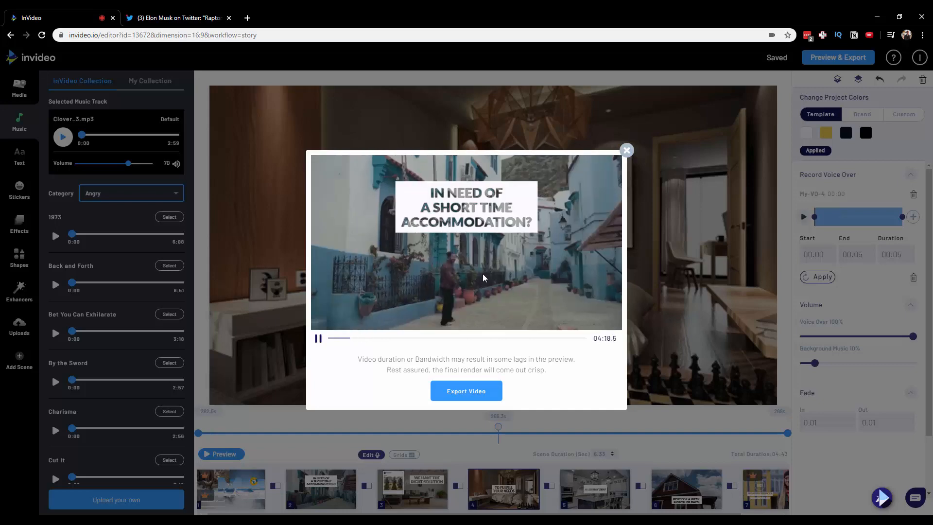
click(627, 149)
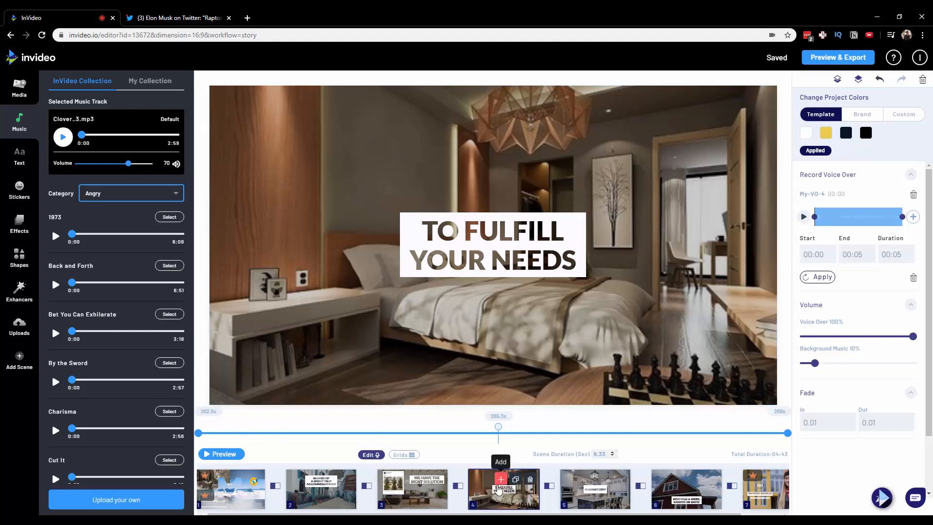
Look through the image editing, resizing, filter and animation options for the fifth scene's kitchen image
click(578, 496)
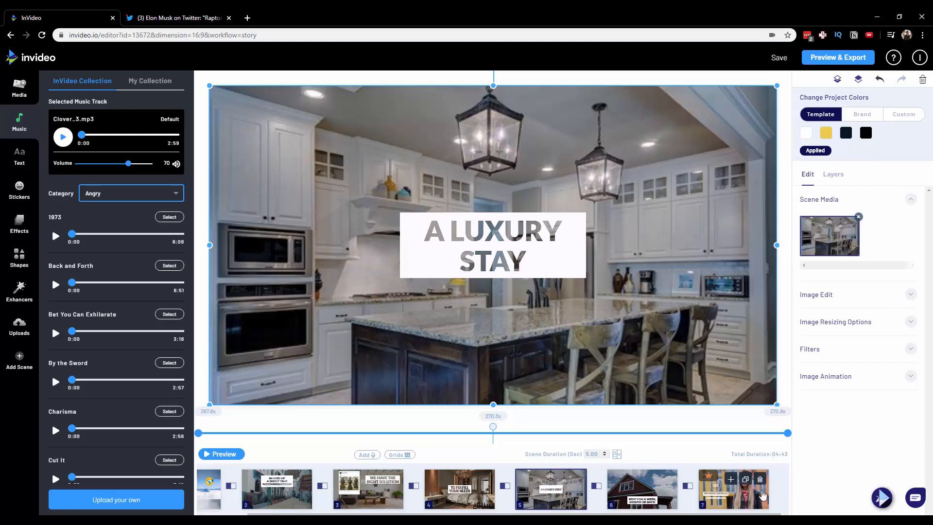
click(910, 294)
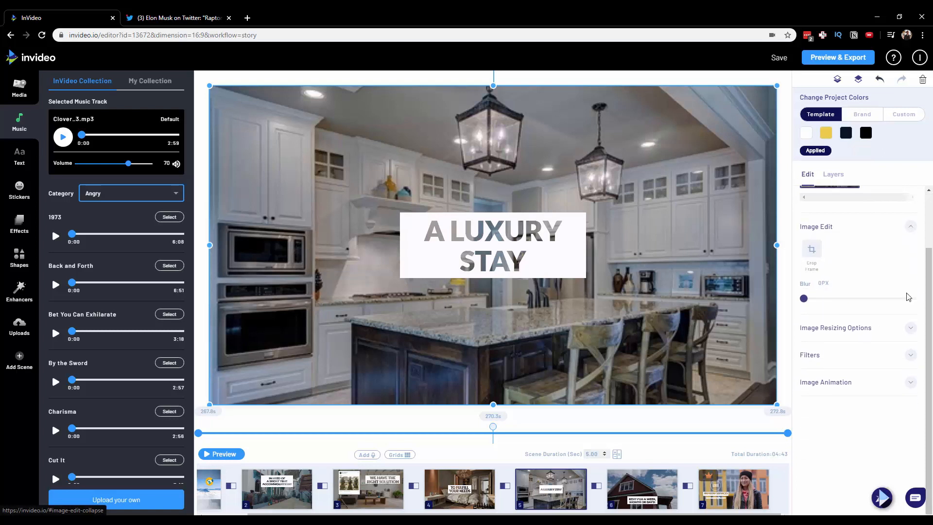
click(901, 331)
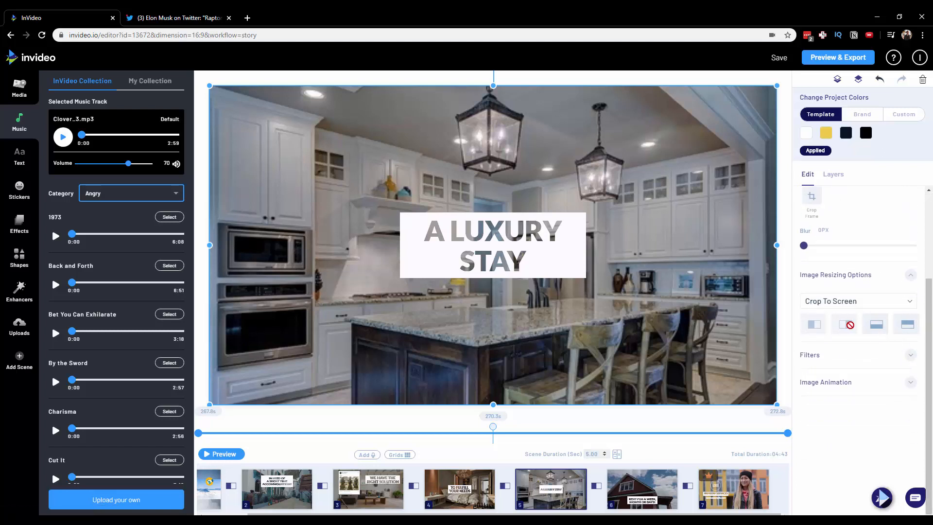
click(901, 359)
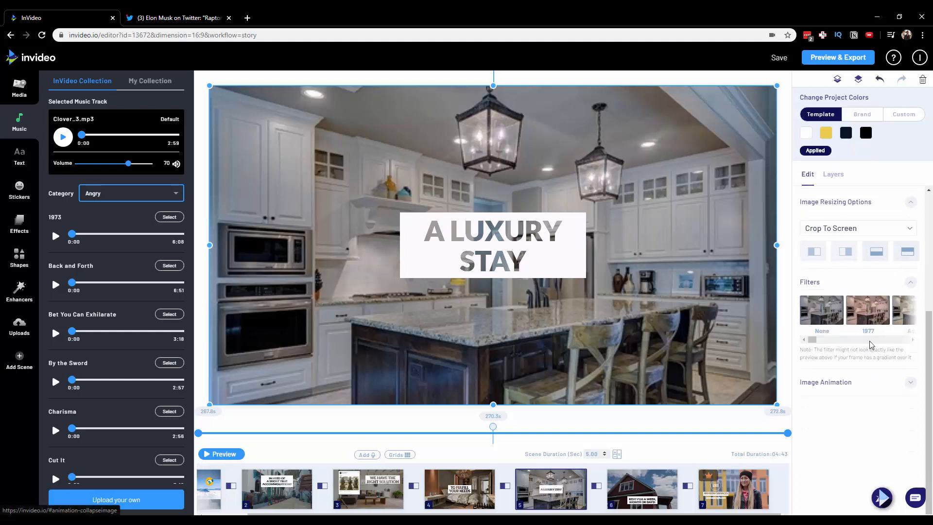
drag(810, 341, 826, 342)
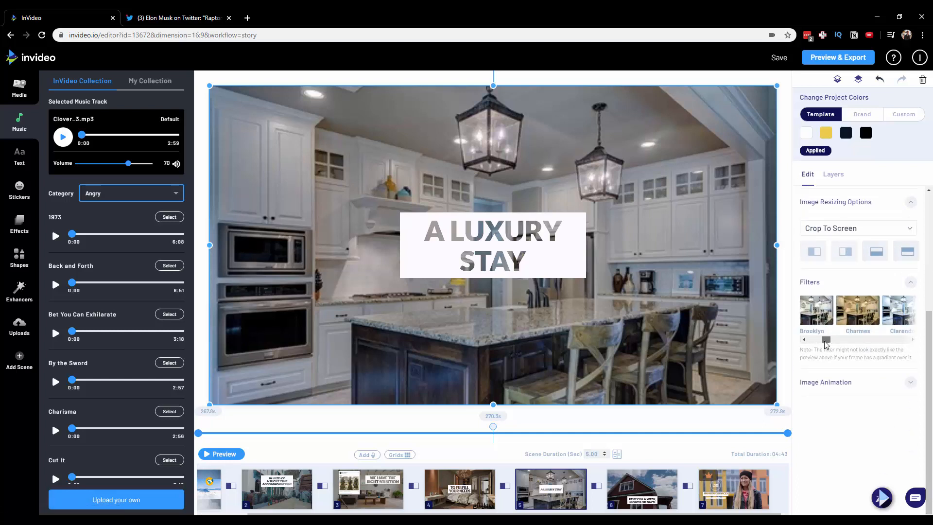
click(910, 383)
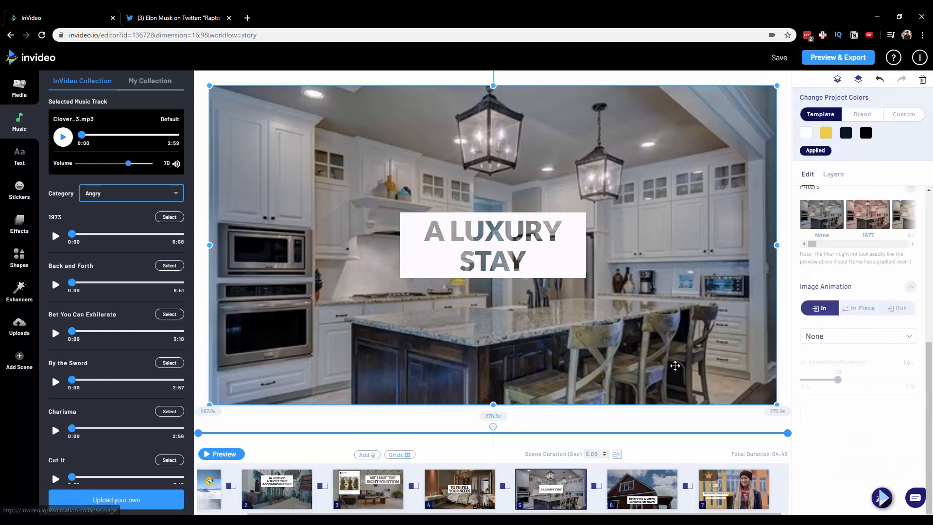
Replace the fifth scene's kitchen image with the wolf stock video and move the A LUXURY STAY text to the frame's lower-right corner
click(10, 97)
drag(105, 167, 408, 293)
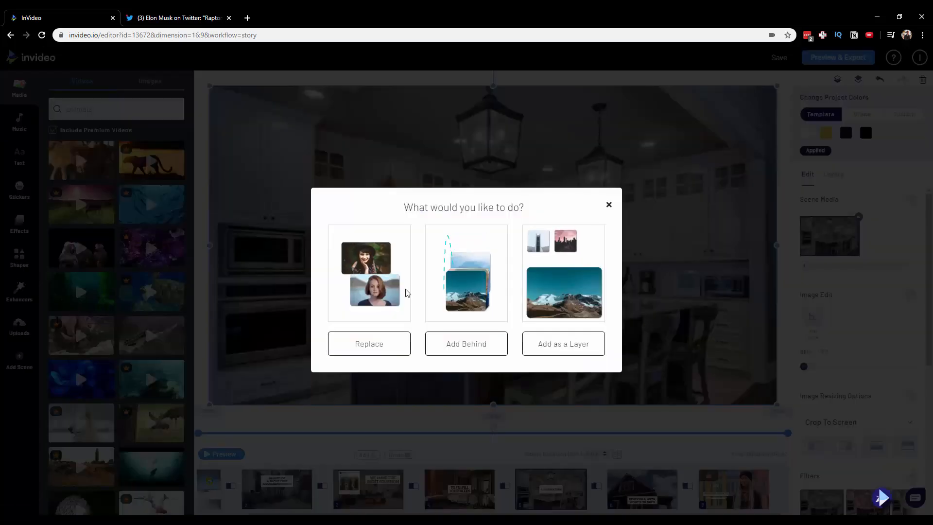
click(376, 348)
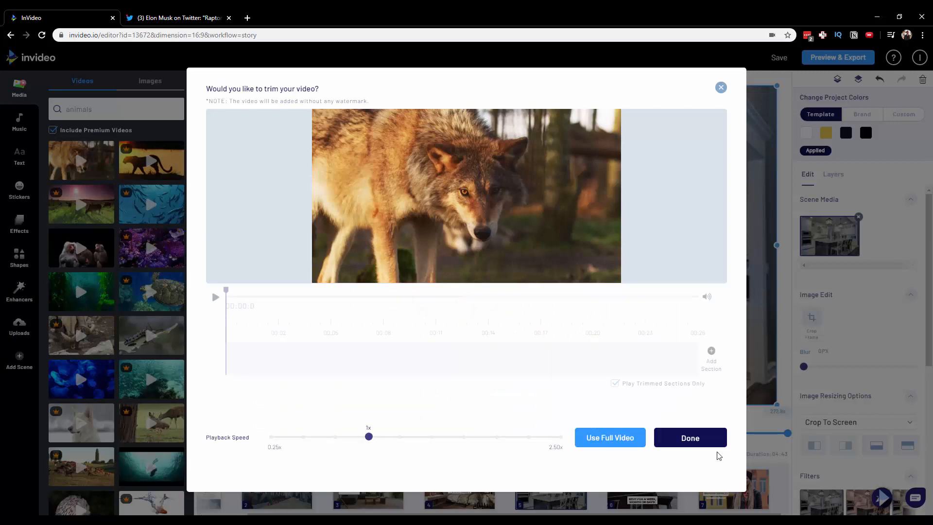
click(704, 442)
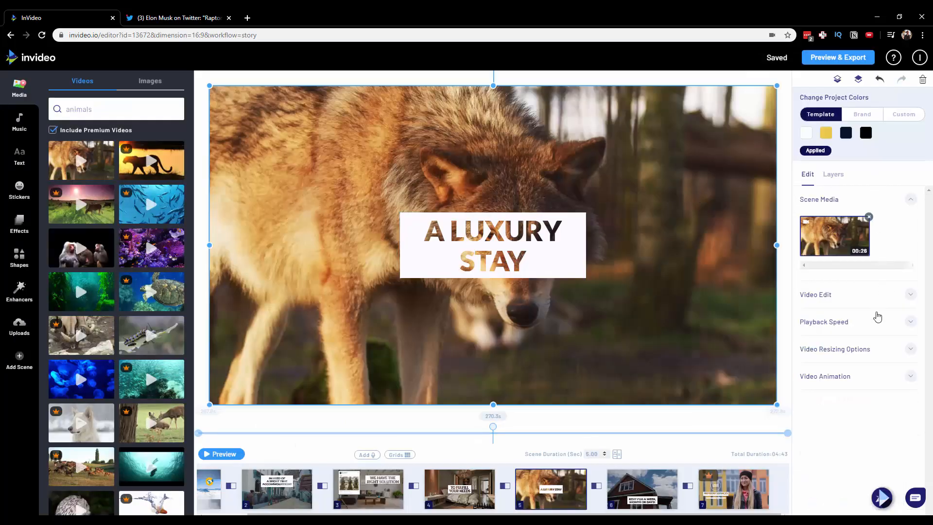
click(546, 261)
drag(644, 317, 727, 348)
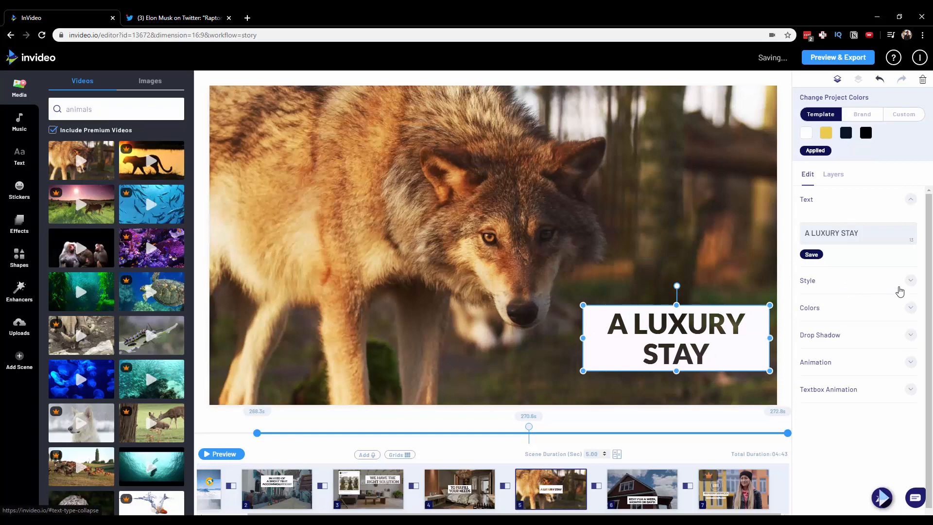
Review the wolf video's editing options, try Fit With Blur and set its resizing option to Stretch To Screen
click(675, 205)
click(886, 299)
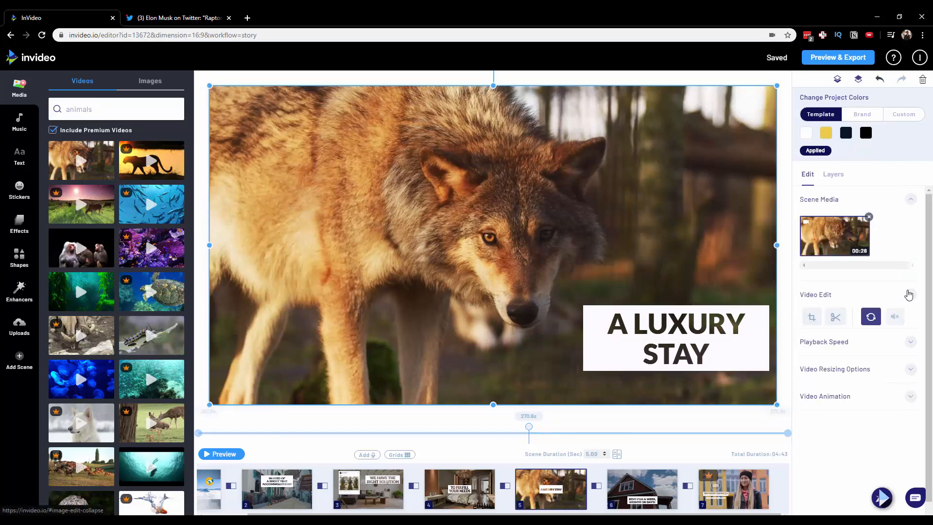
scroll(875, 282, down, 1)
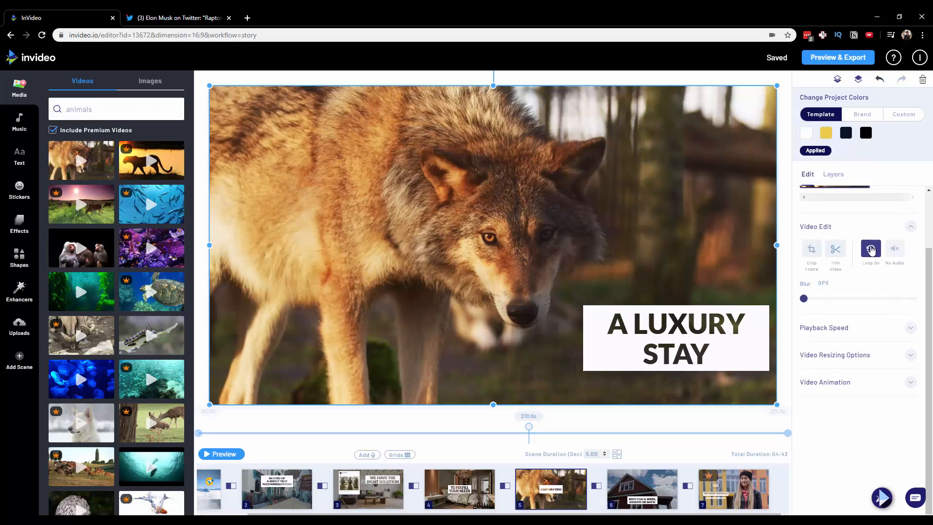
mouse_move(837, 301)
mouse_down()
mouse_move(897, 302)
mouse_move(821, 301)
mouse_up()
click(883, 356)
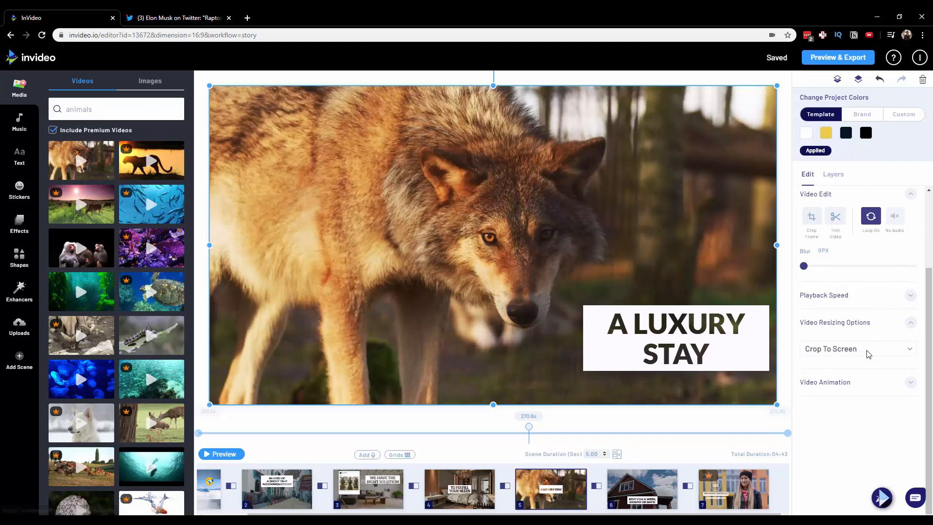
click(869, 354)
click(866, 368)
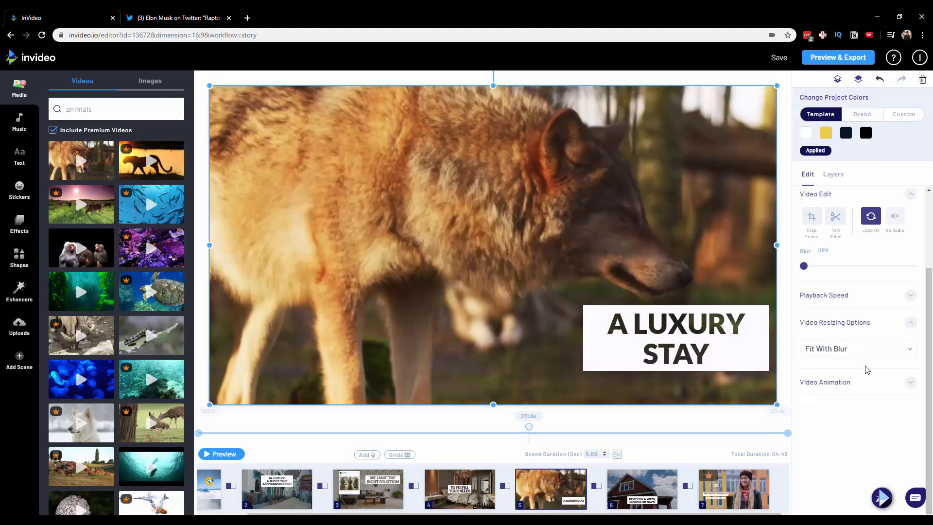
click(846, 352)
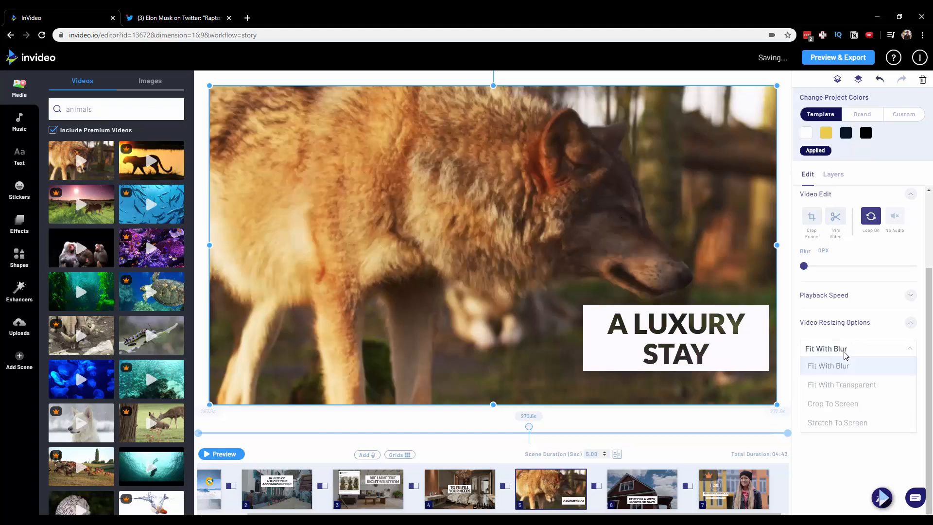
click(862, 423)
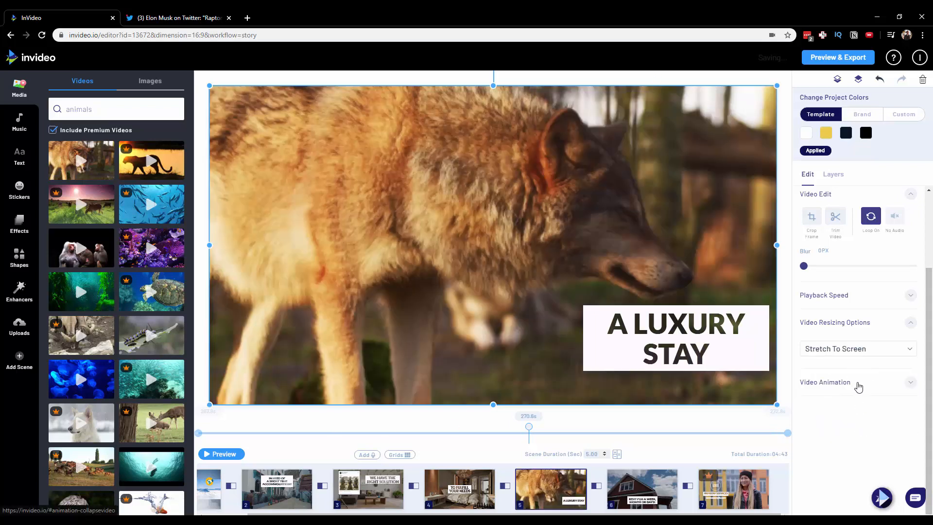
Check the wolf video's animation options and compare the layer lists of the fifth and first scenes
click(857, 387)
scroll(863, 371, up, 4)
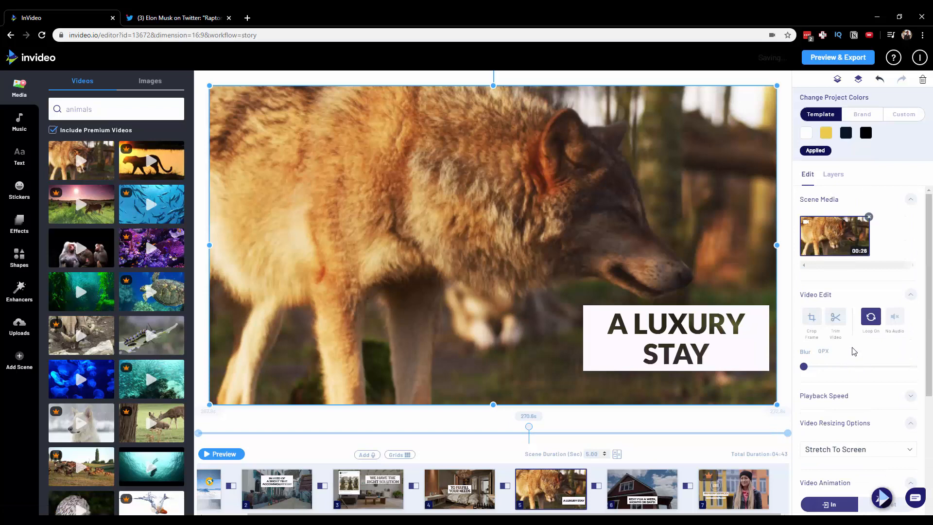
click(843, 175)
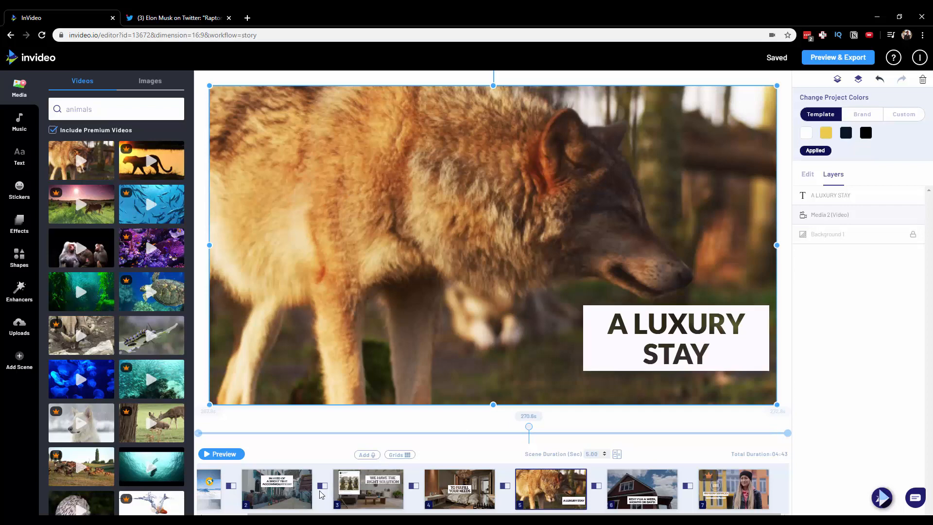
click(210, 498)
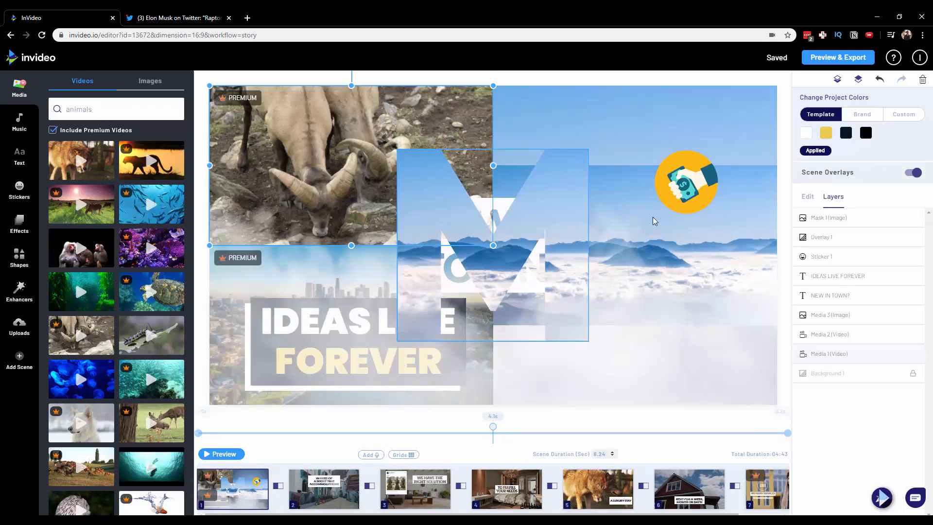
click(597, 492)
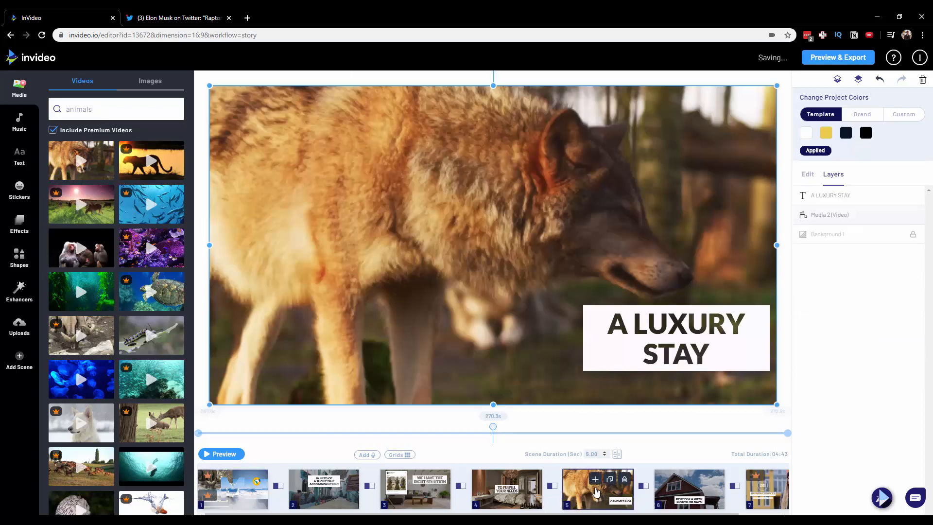
Review the A LUXURY STAY text's font weights and style options, and move its text box toward the middle of the frame
click(717, 336)
click(811, 181)
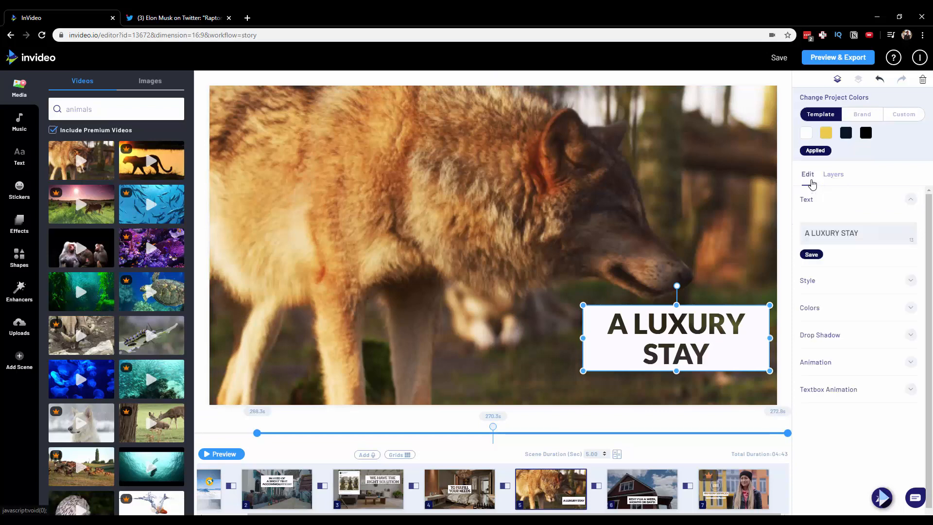
click(902, 282)
scroll(902, 283, down, 2)
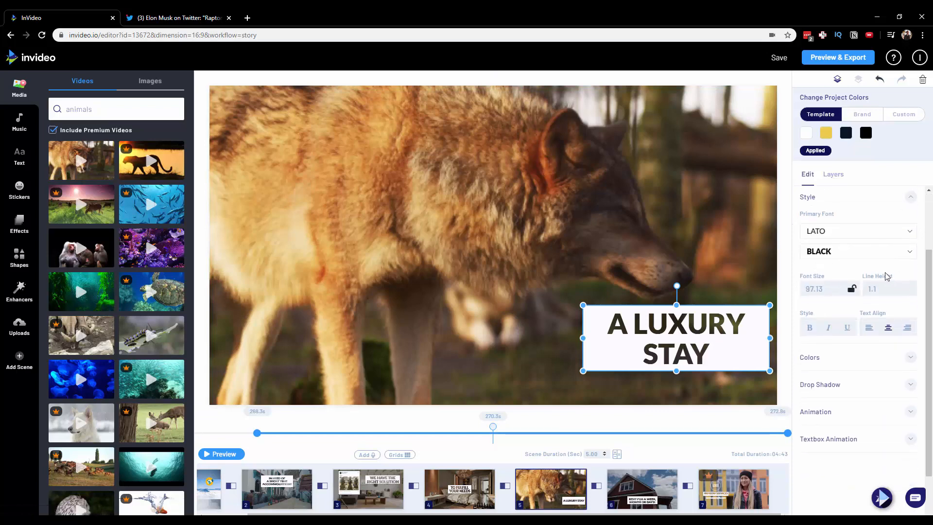
click(878, 254)
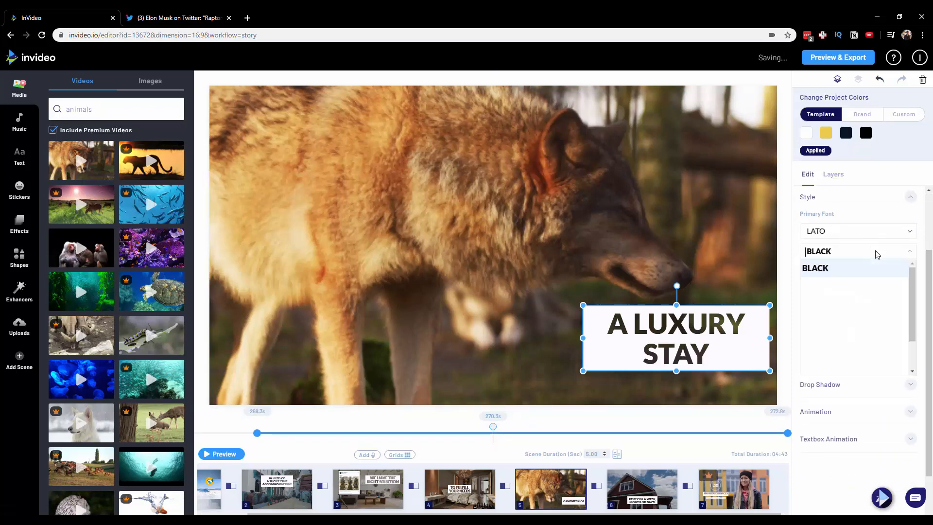
scroll(865, 313, down, 5)
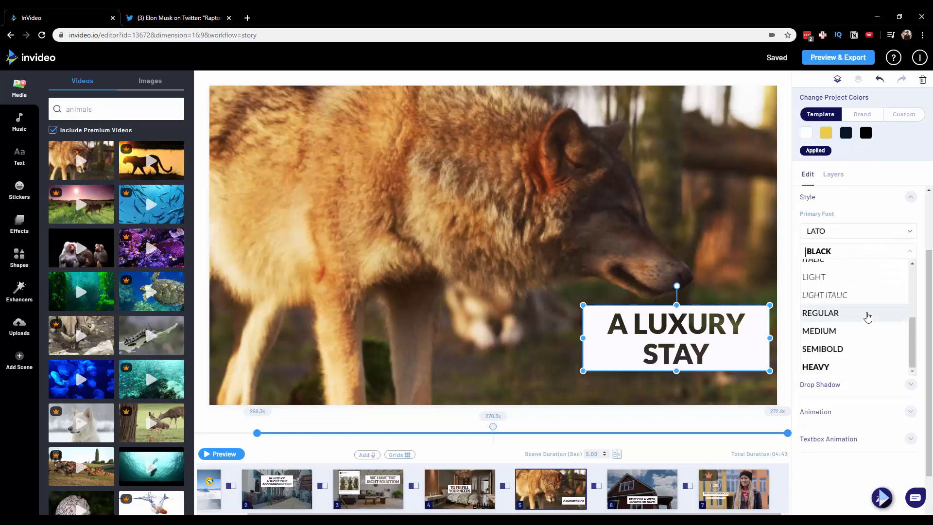
scroll(878, 239, up, 5)
click(858, 192)
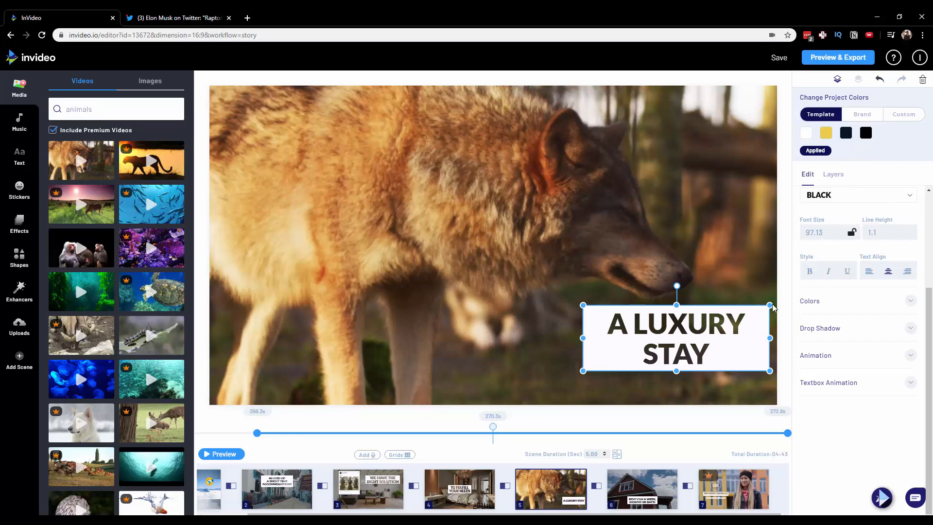
drag(650, 339, 556, 319)
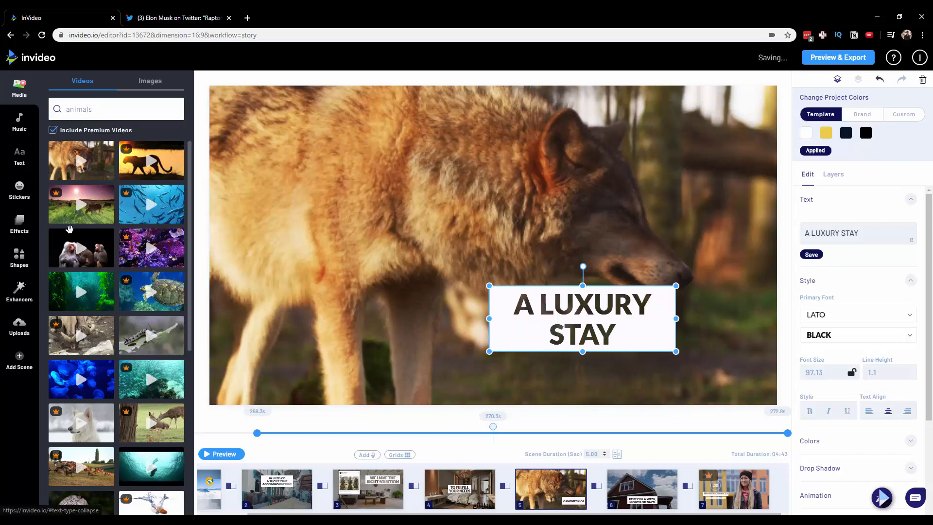
Look through the effects, shapes, enhancers and music libraries
click(19, 221)
click(20, 258)
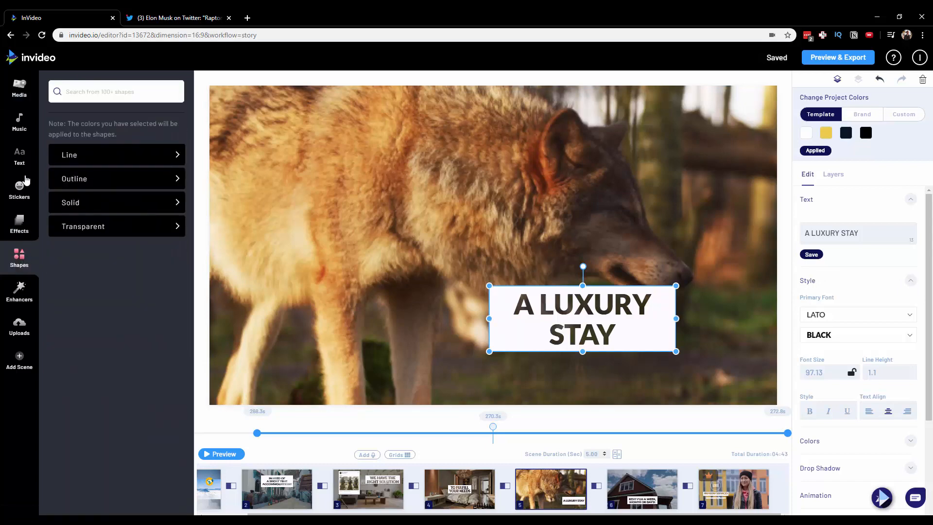
click(11, 293)
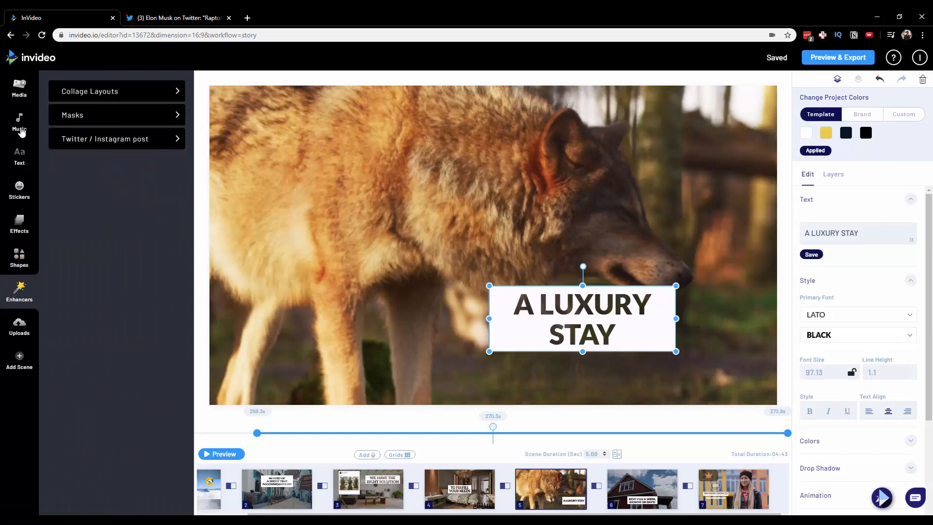
click(20, 124)
click(913, 280)
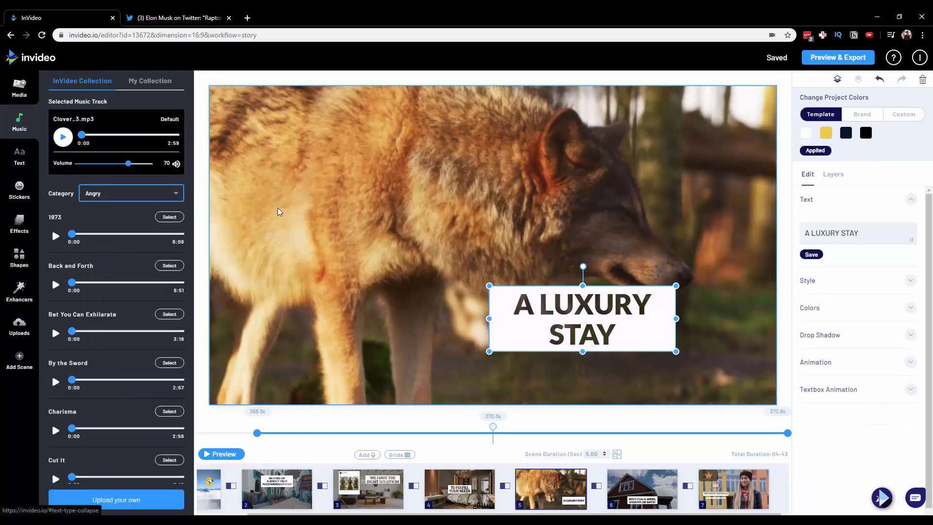
Add a standard placeholder text box above the A LUXURY STAY text and enable its drop shadow
click(15, 156)
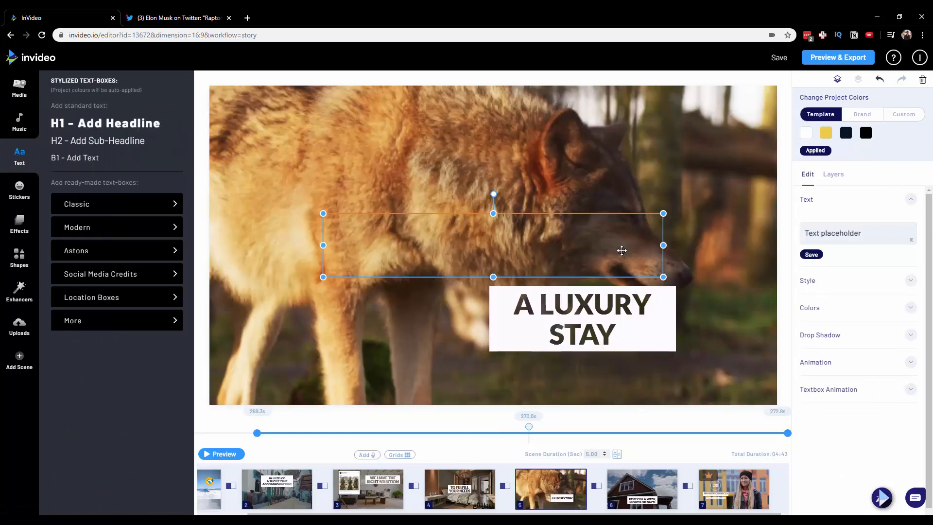
drag(574, 253, 578, 221)
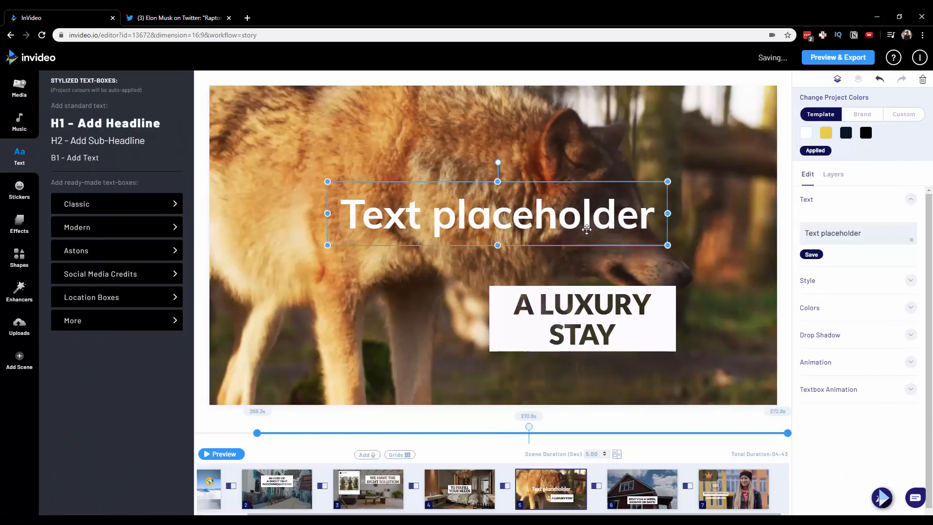
click(899, 286)
click(907, 359)
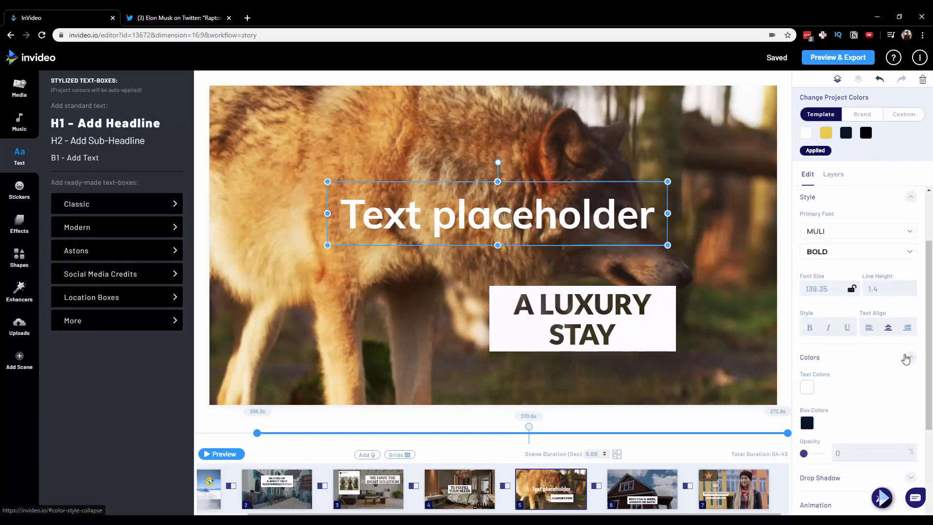
click(905, 327)
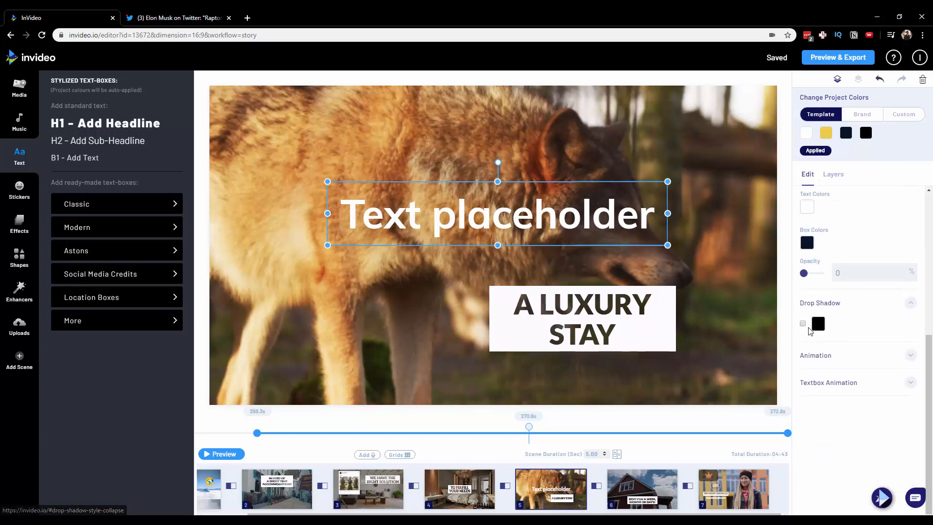
click(803, 323)
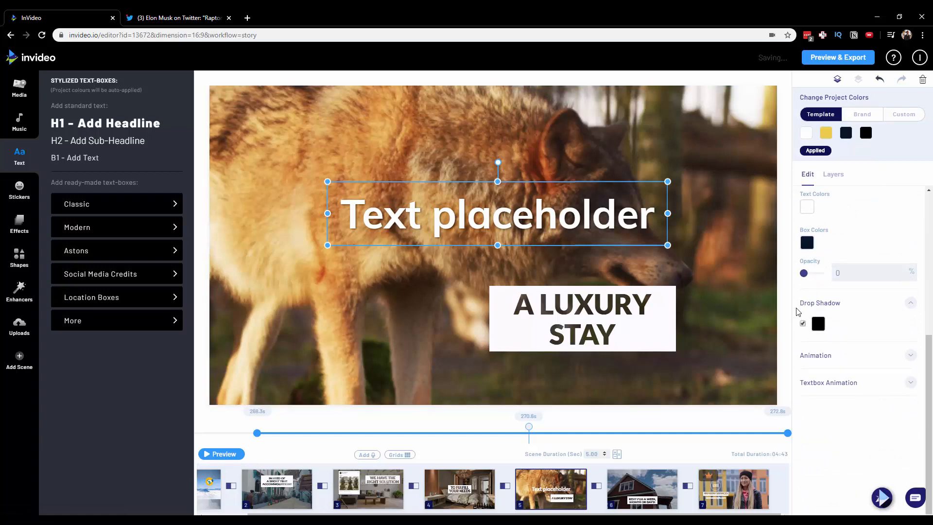
Set the placeholder text's In animation to Shift From Left
click(908, 358)
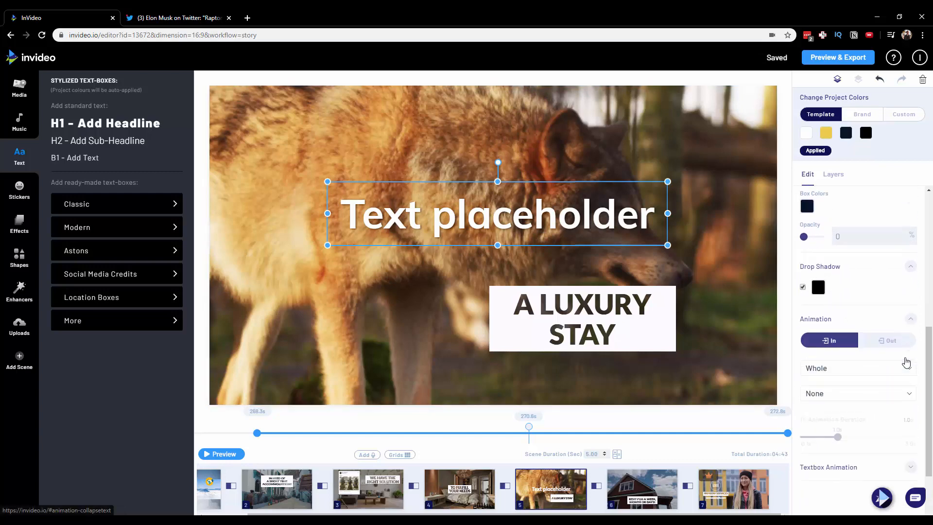
scroll(823, 296, down, 2)
click(851, 314)
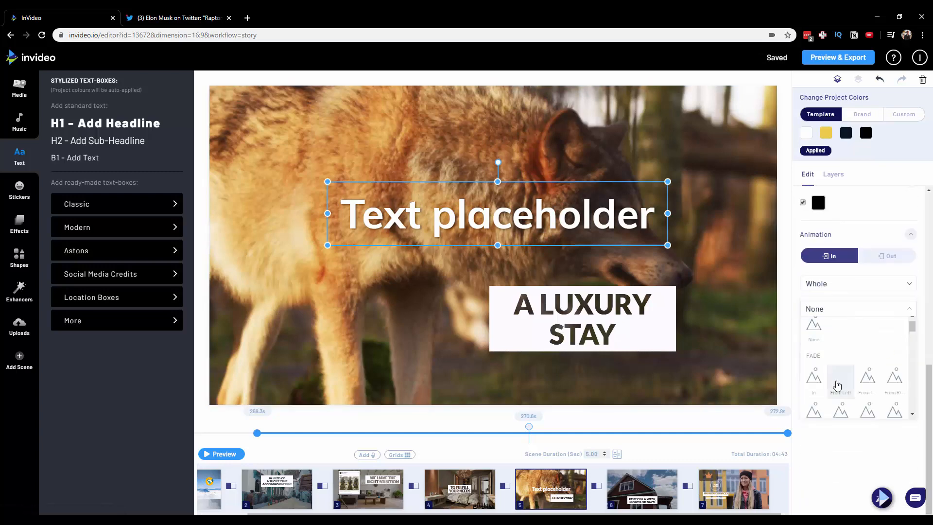
scroll(814, 374, down, 4)
click(821, 367)
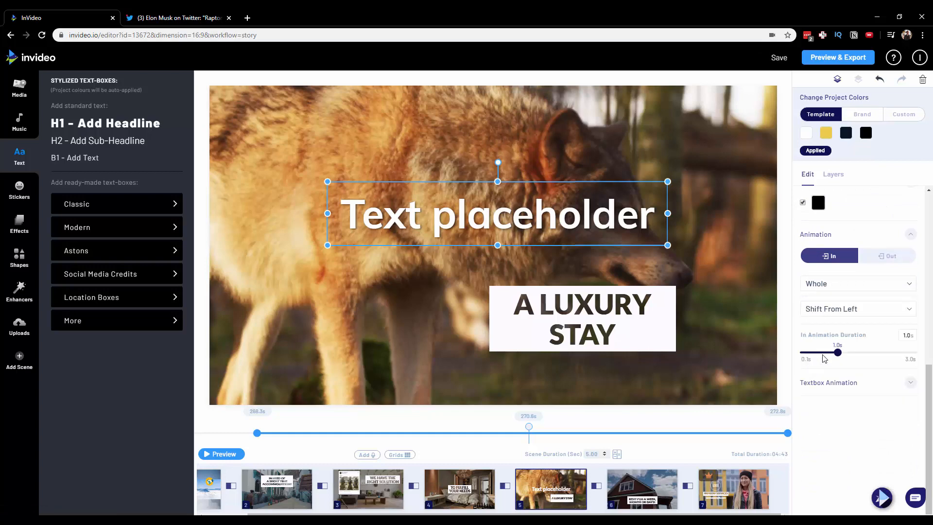
Set the placeholder text's Out animation to Fade To Right, check its textbox animation and preview the fifth scene
click(897, 257)
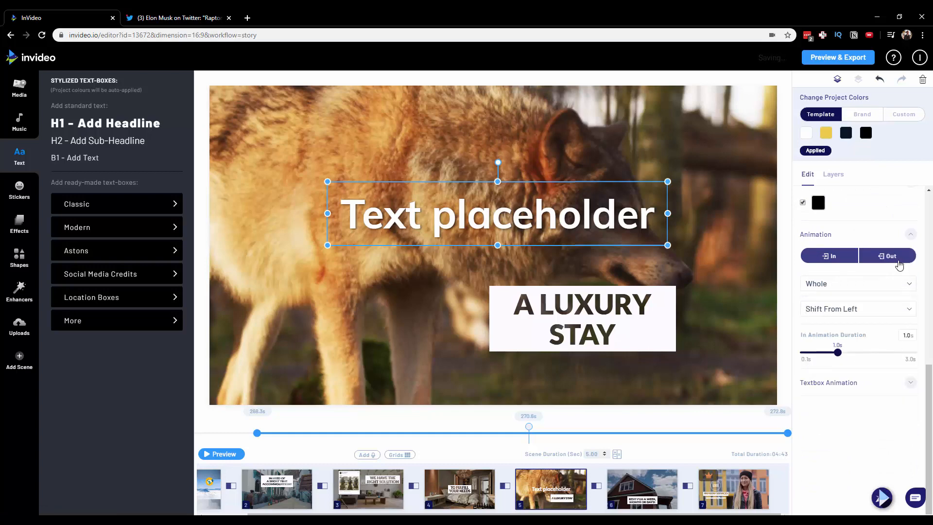
click(896, 309)
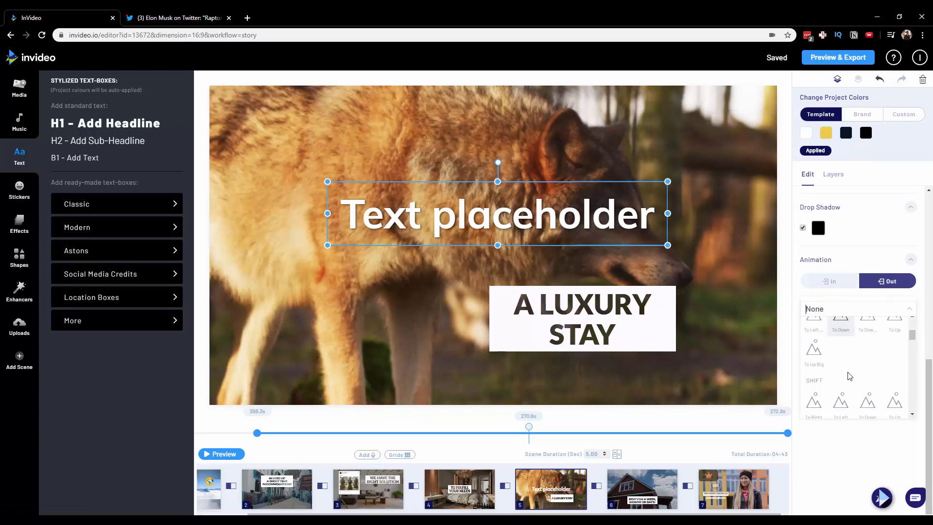
click(846, 376)
click(866, 389)
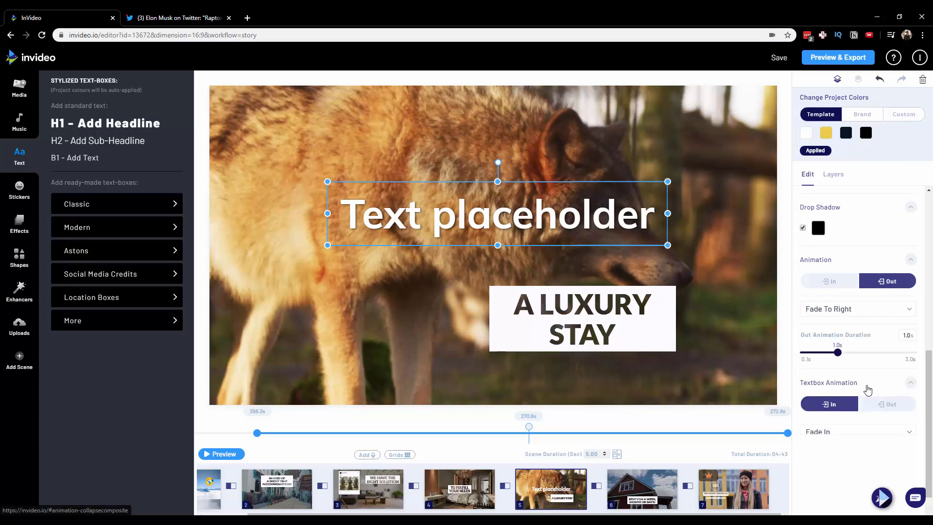
click(224, 454)
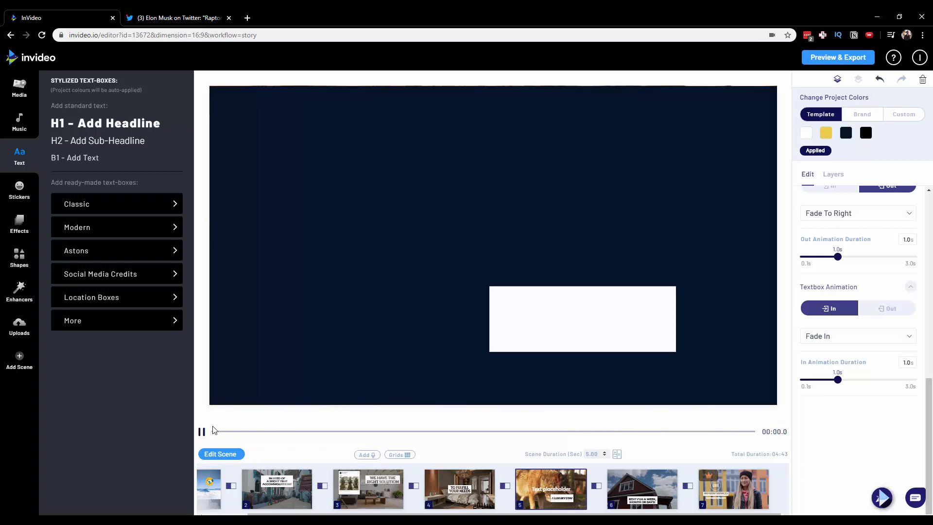
scroll(866, 253, up, 10)
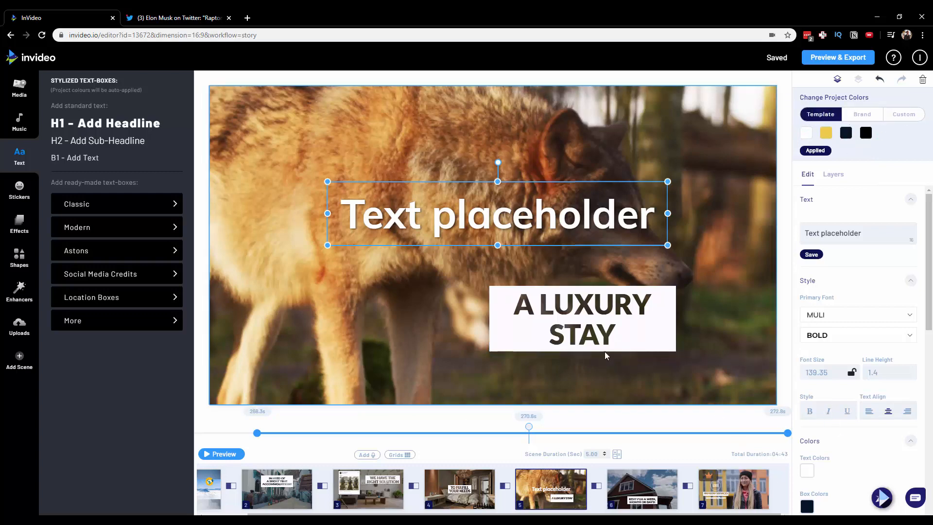
Check the fifth scene with the design assistant and resolve its Video Duration and Text Box Center Offset suggestions
click(874, 498)
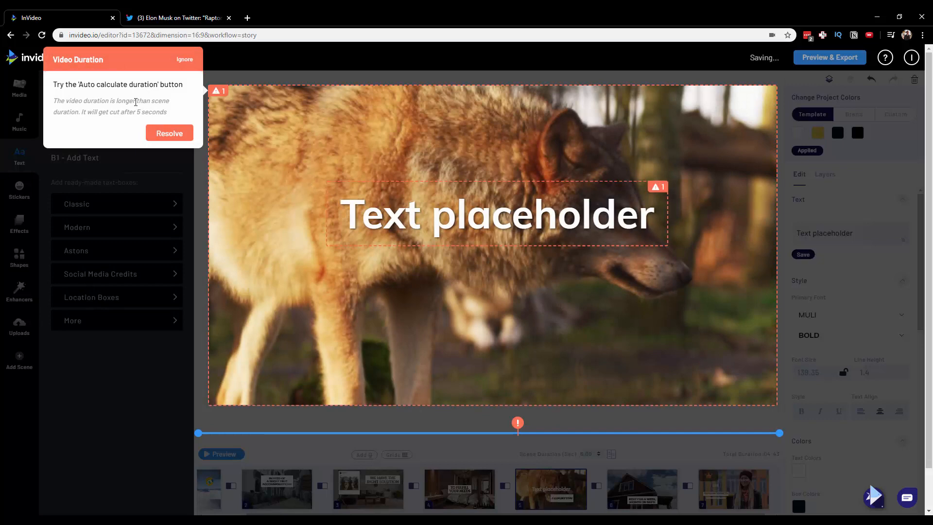
click(182, 136)
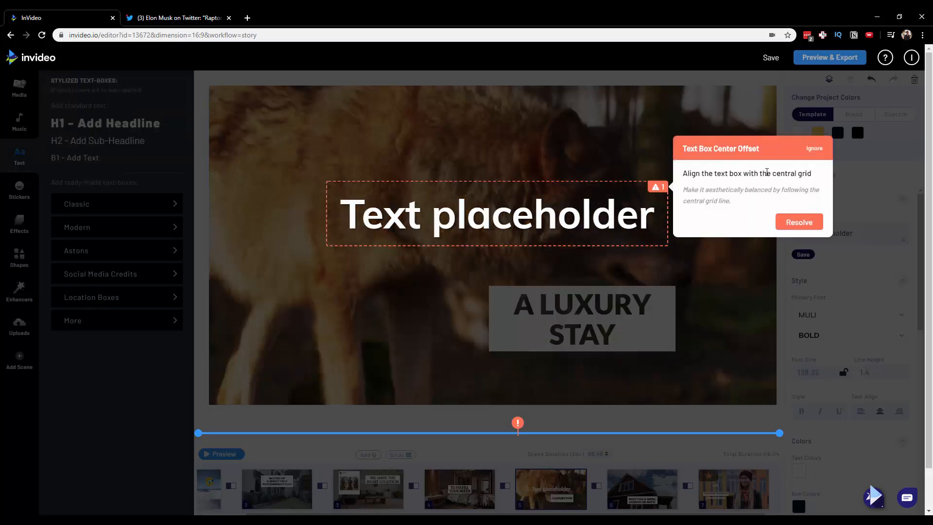
click(807, 222)
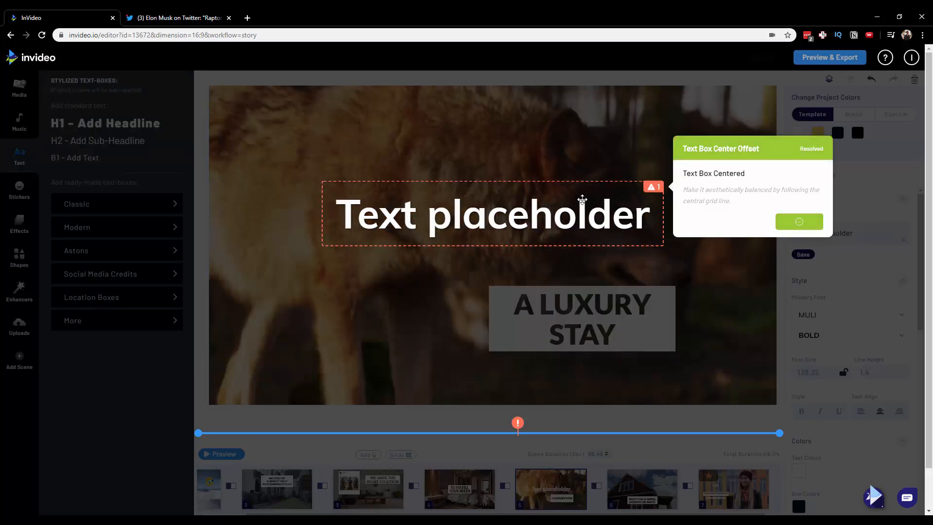
click(456, 258)
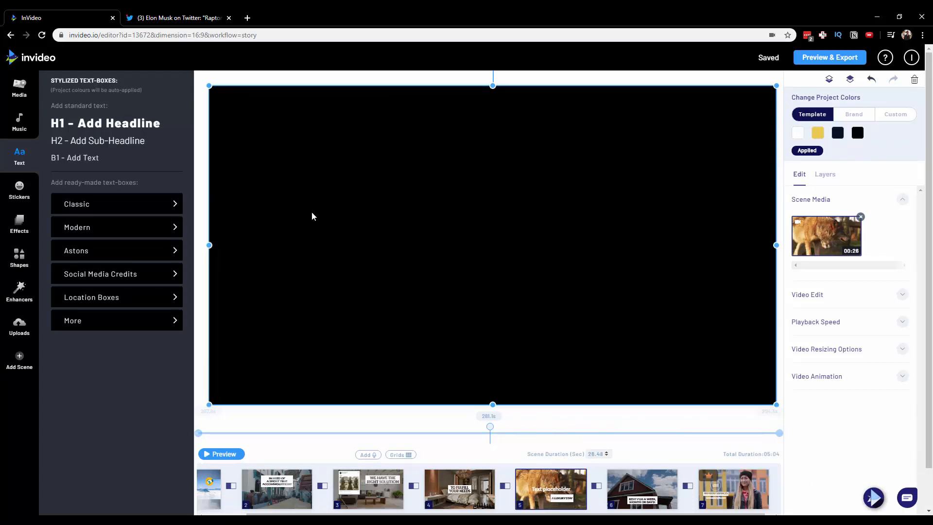
Leave the editor for the template library and browse the Article-to-Video templates
click(49, 59)
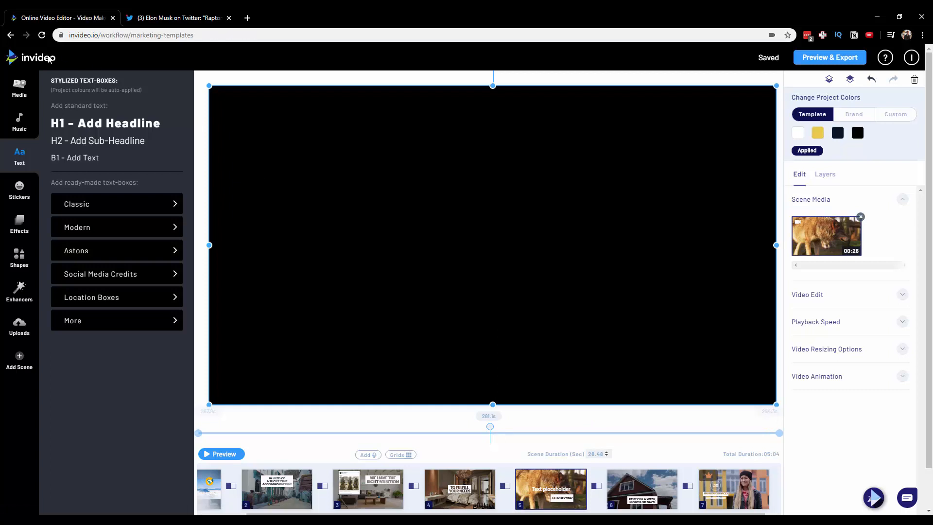
click(470, 104)
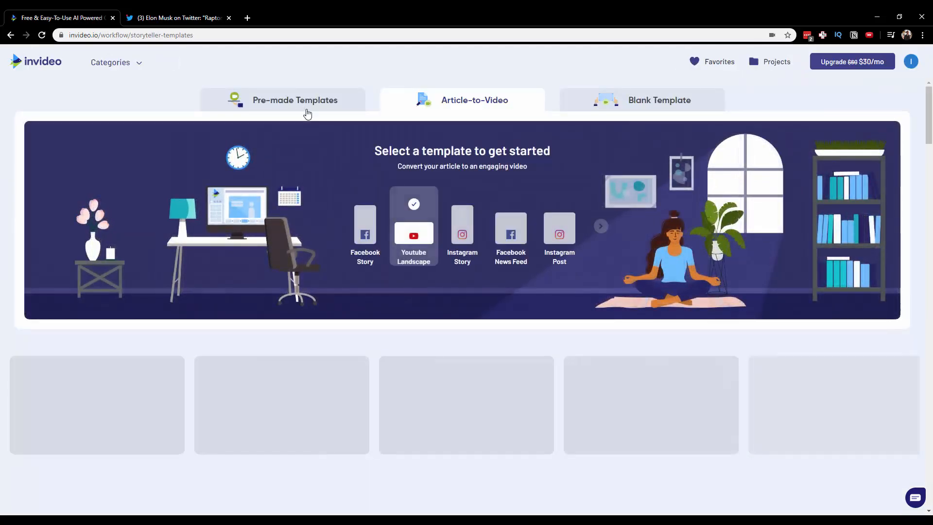
scroll(310, 306, down, 2)
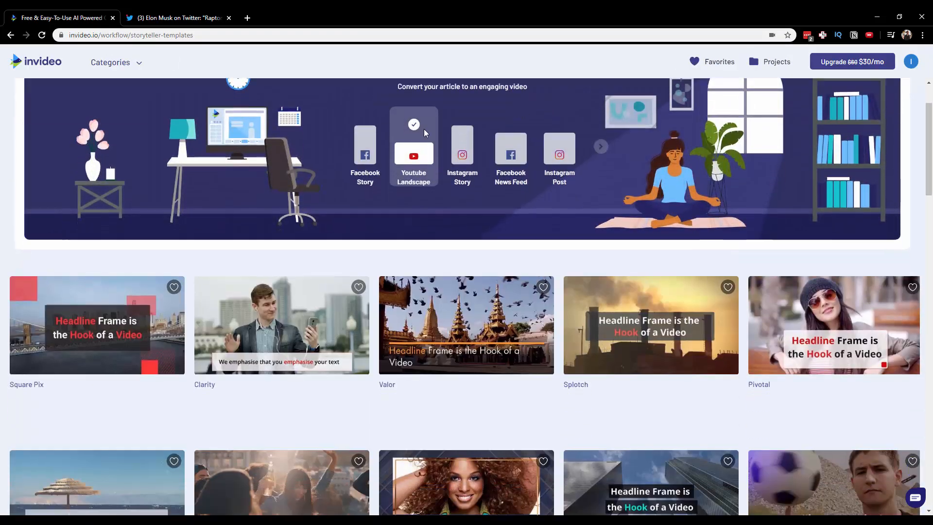
scroll(310, 307, down, 2)
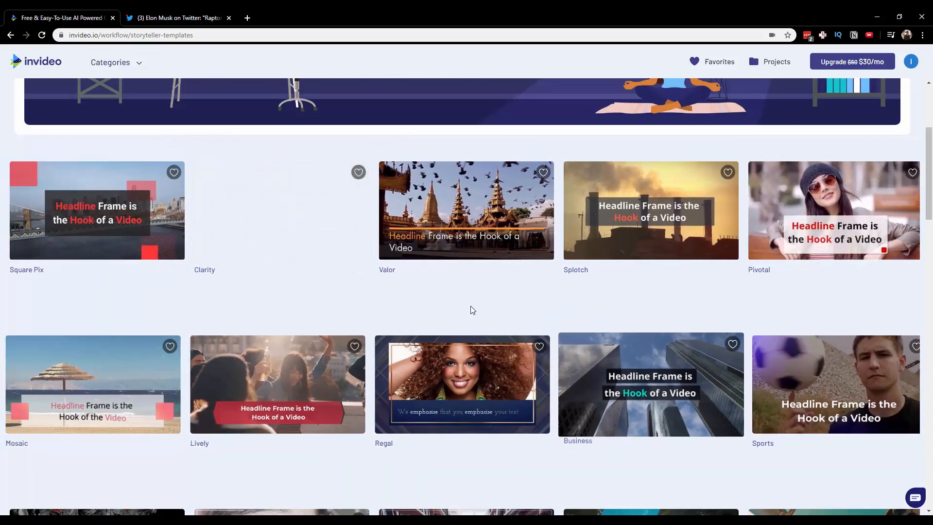
scroll(505, 301, down, 4)
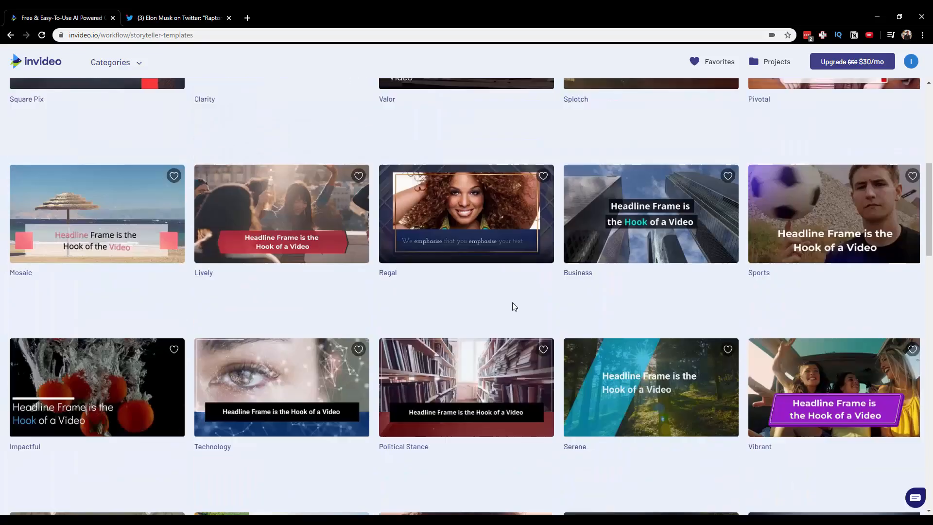
scroll(556, 290, down, 5)
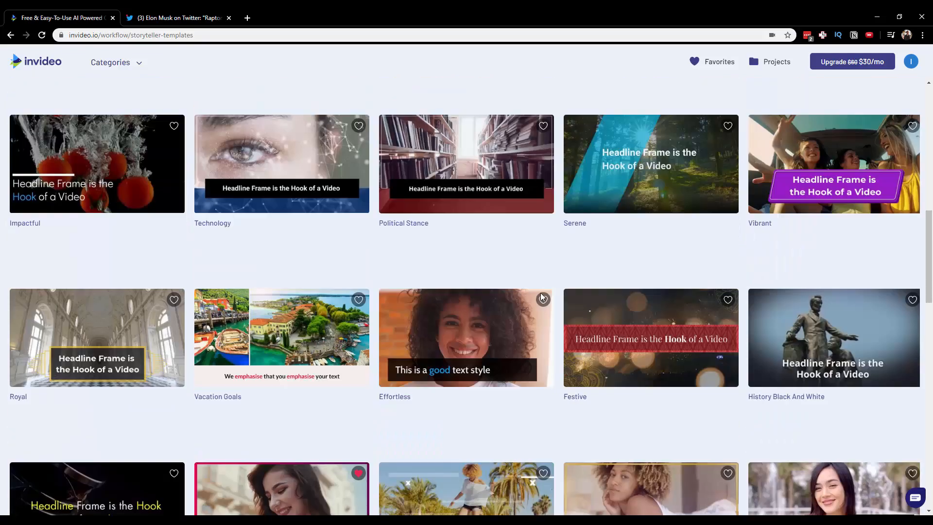
Open the Instagram article-to-video template's details and choose the Square (1:1) format
scroll(546, 221, down, 4)
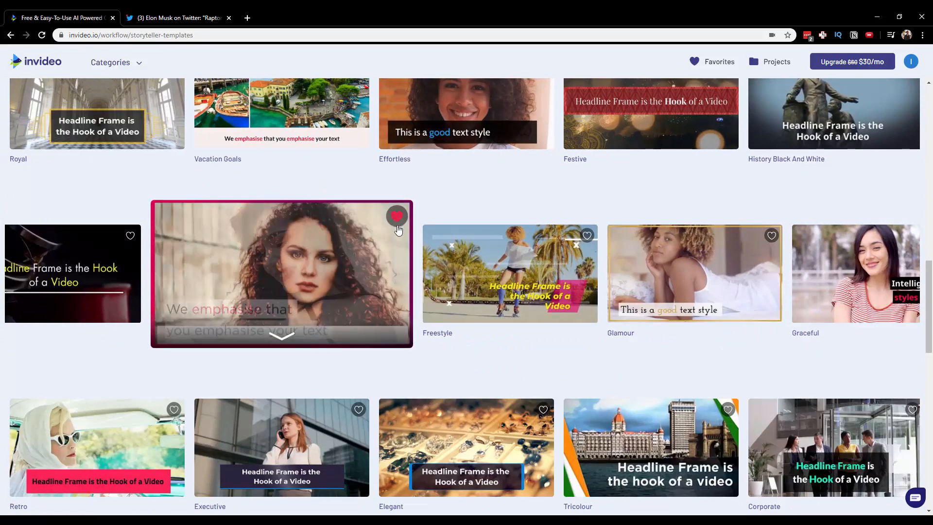
click(291, 284)
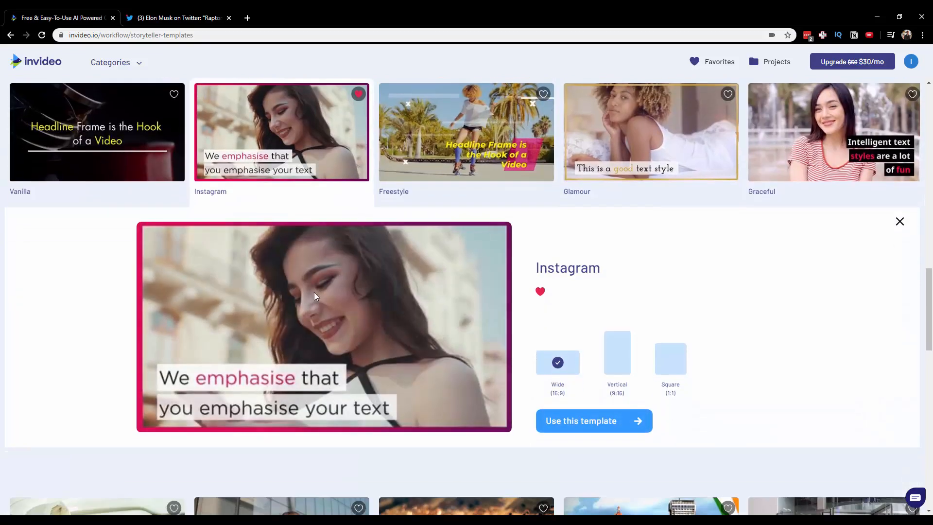
click(676, 368)
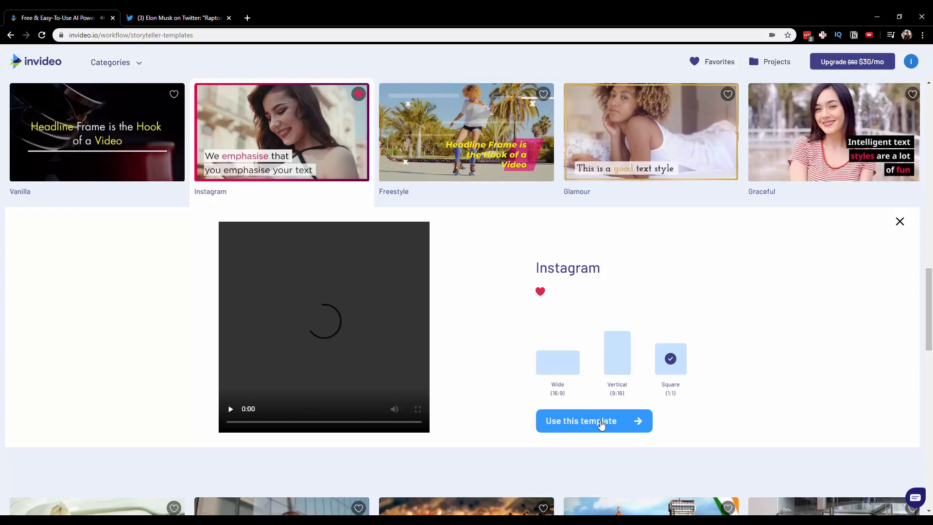
Start a project from the square Instagram template and paste the "Templates & Formats" article text as the story
click(601, 424)
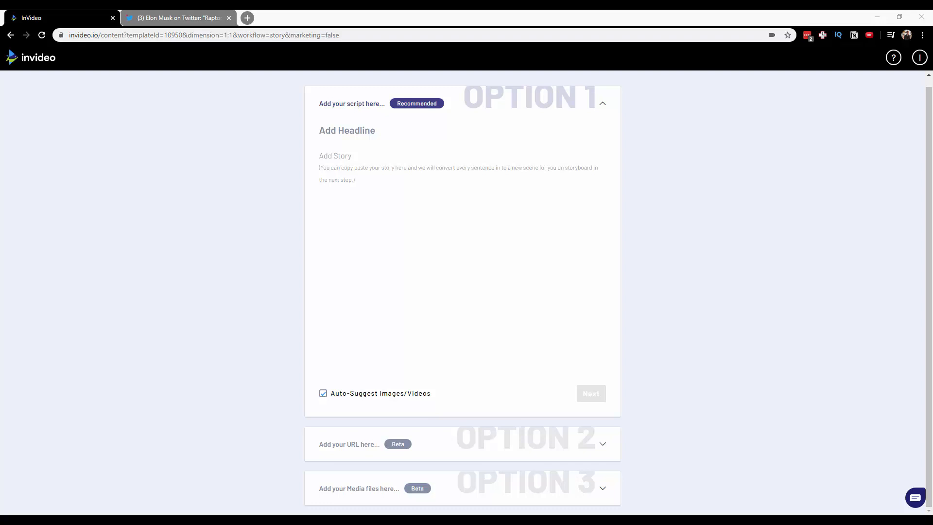
click(367, 173)
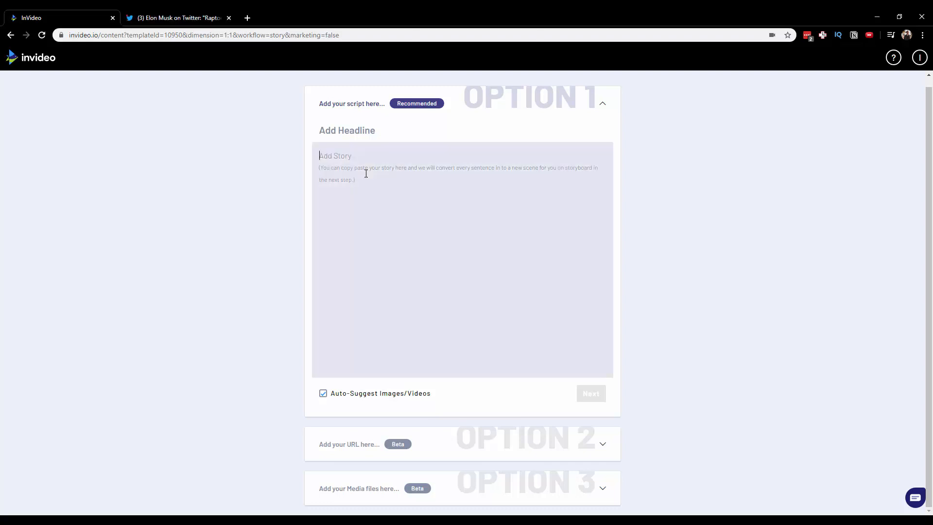
text(Templates & Formats They have a large number of templates and are adding new ones every single week.  The total number of templates is too large to put here, but let me know if you'd be interested in a separate post about all of InVideo's available templates!  They have different pre-made templates and different templates for Article -> Video videos. You can take a look at some of the template categories below.)
Move the line "Templates & Formats" from the story into the headline, leaving no blank line at the story's start
triple_click(337, 154)
key(ctrl+c)
key(BackSpace)
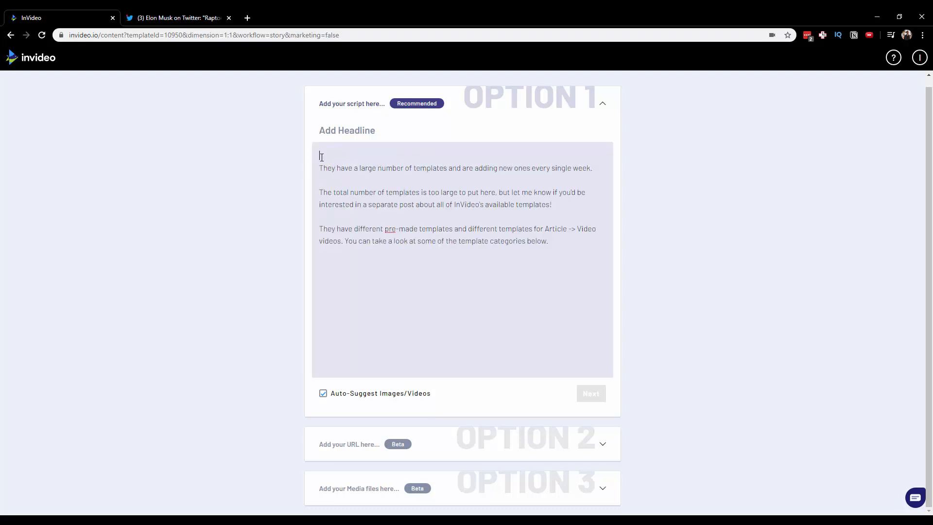
key(Delete)
click(362, 132)
key(ctrl+v)
click(407, 164)
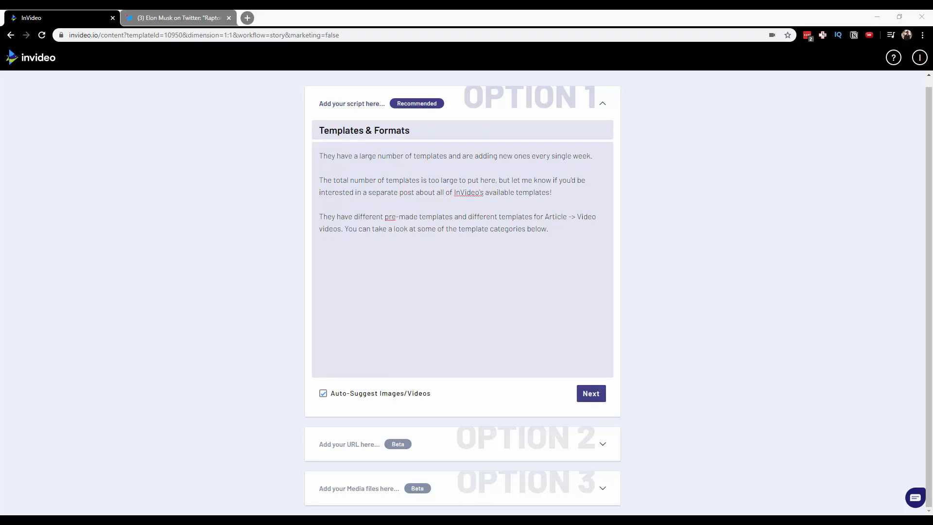
Append the article paragraphs from "As for the formats:" to "How does that go?" to the end of the story
click(578, 240)
text(As for the formats: you can create a vertical video for Facebook or Instagram stories, a regular landscape video, or a square video for a Facebook or Instagram post.  So let's say you found a template you like and are ready to make your video. How does that go?)
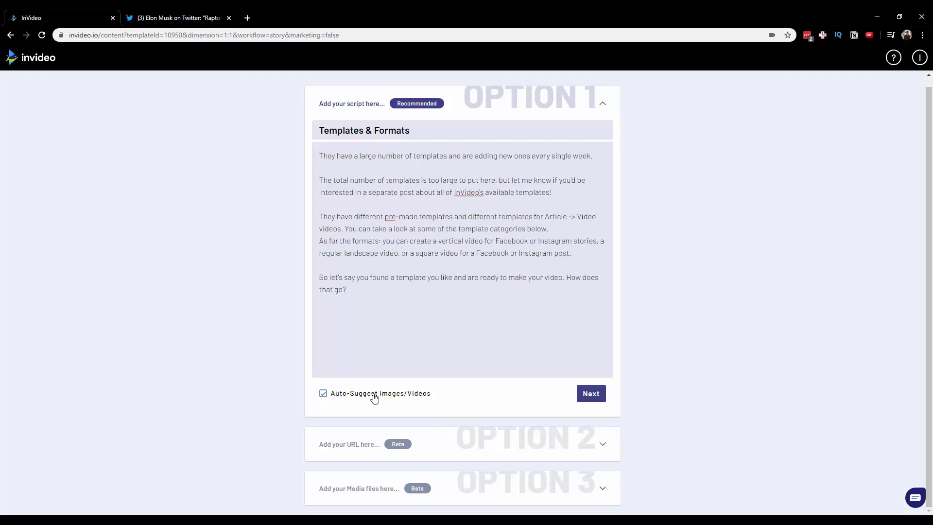
drag(400, 307, 307, 154)
click(392, 192)
Add the separate lines "Oranges.", "Waves.", "Surfing." and "Surfers are cool." to the story and generate the storyboard with auto-suggested media
text(ranges.  )
text(Waves.  )
text(Surfing.)
key(Return)
key(Return)
text(Surfers are)
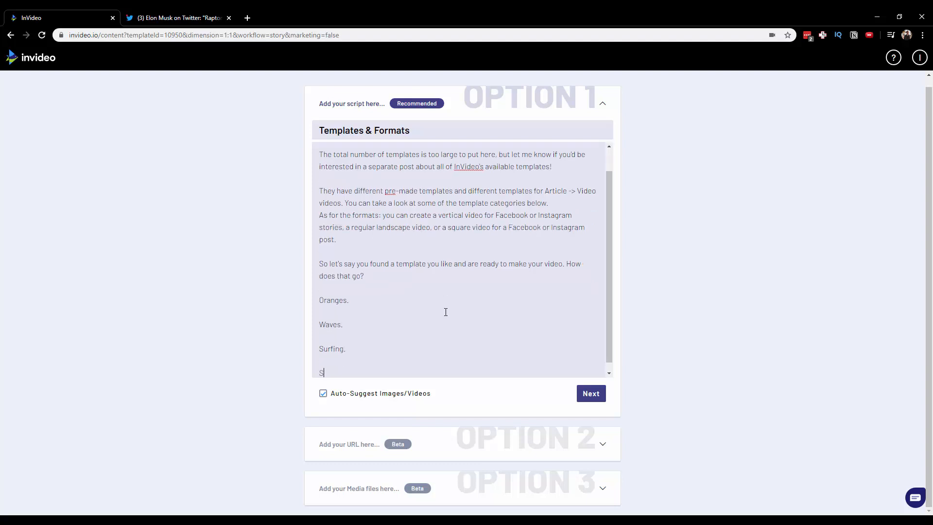
text( cool.)
click(334, 373)
click(598, 394)
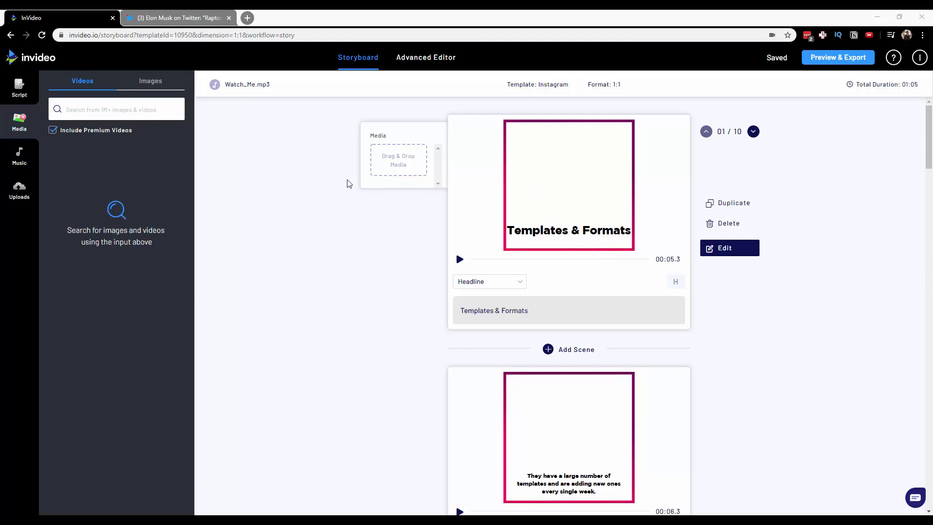
Check the storyboard's complete script and examine the suggested media of the first four scenes
click(20, 90)
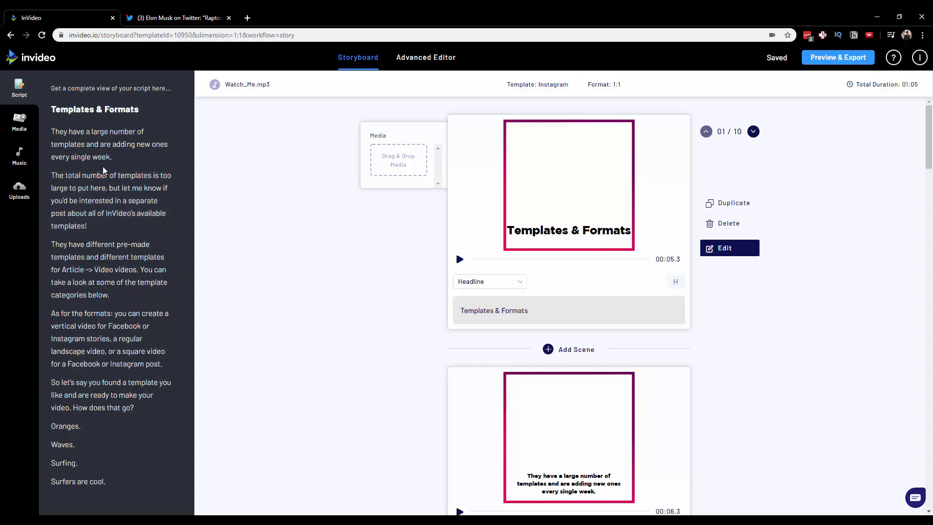
click(20, 115)
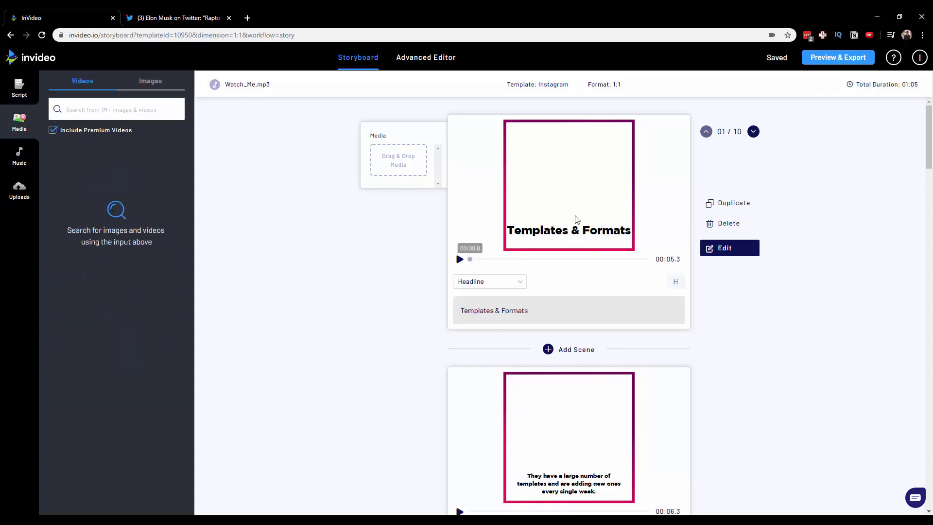
scroll(390, 206, down, 4)
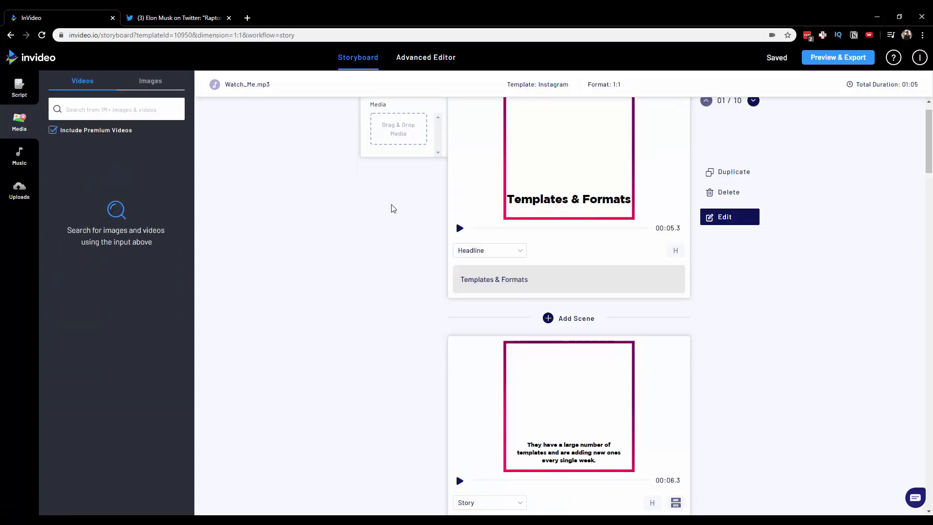
scroll(608, 301, down, 3)
scroll(603, 293, down, 2)
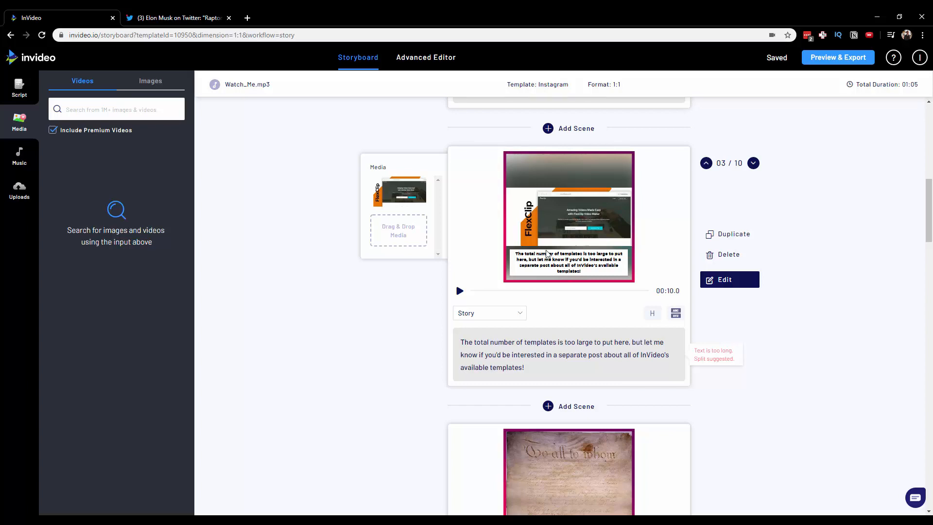
scroll(567, 256, down, 2)
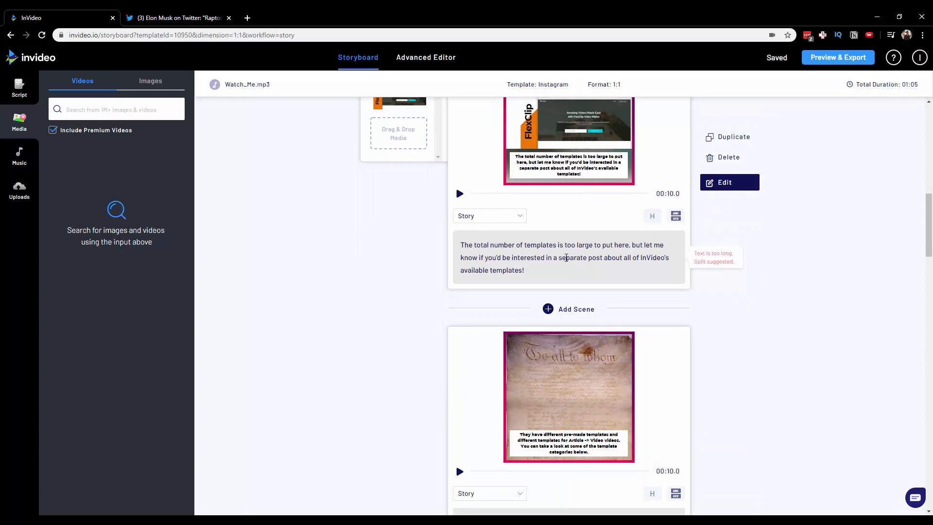
scroll(589, 363, down, 1)
click(590, 363)
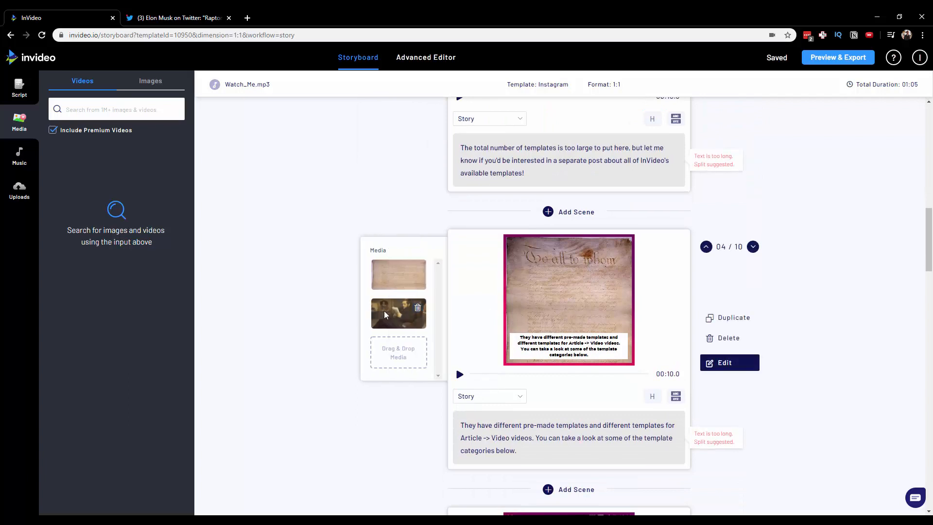
Compare the suggested media of the third to fifth scenes, showing the fifth scene's camera and Facebook logo image
scroll(411, 299, up, 3)
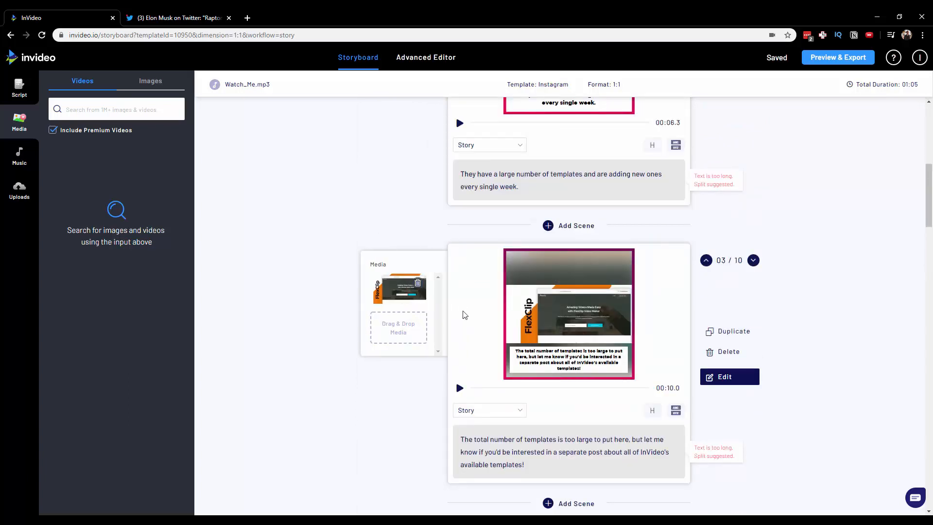
scroll(545, 346, down, 5)
scroll(545, 346, down, 4)
click(548, 346)
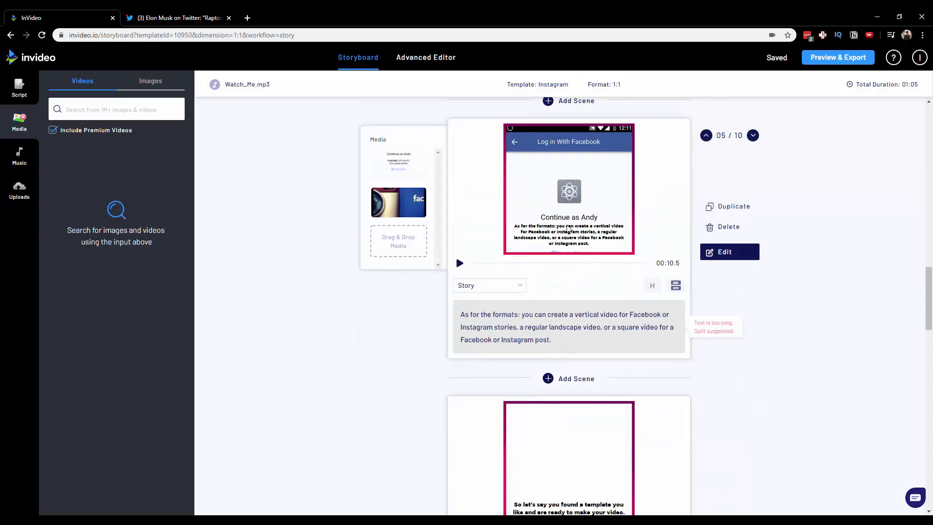
click(417, 195)
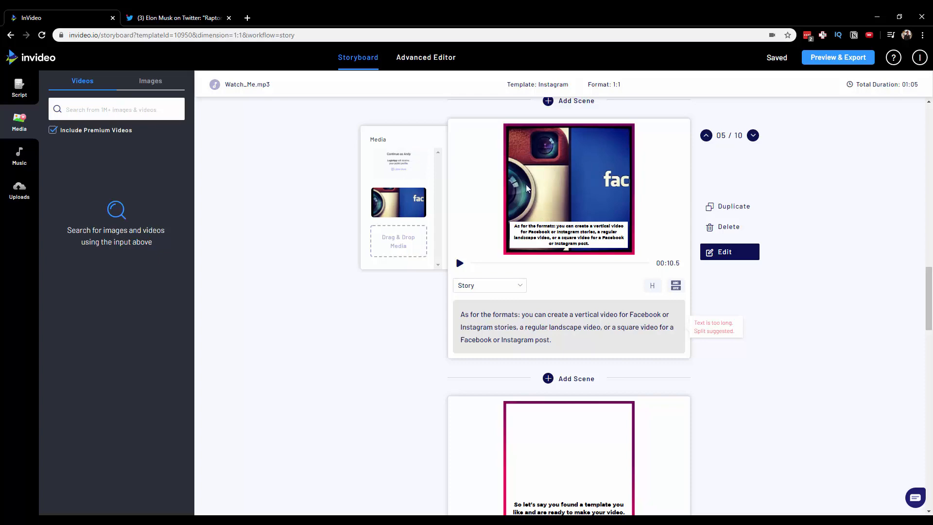
Examine how well the suggested media match the Oranges, Waves, Surfing and "Surfers are cool." scenes
scroll(527, 189, down, 10)
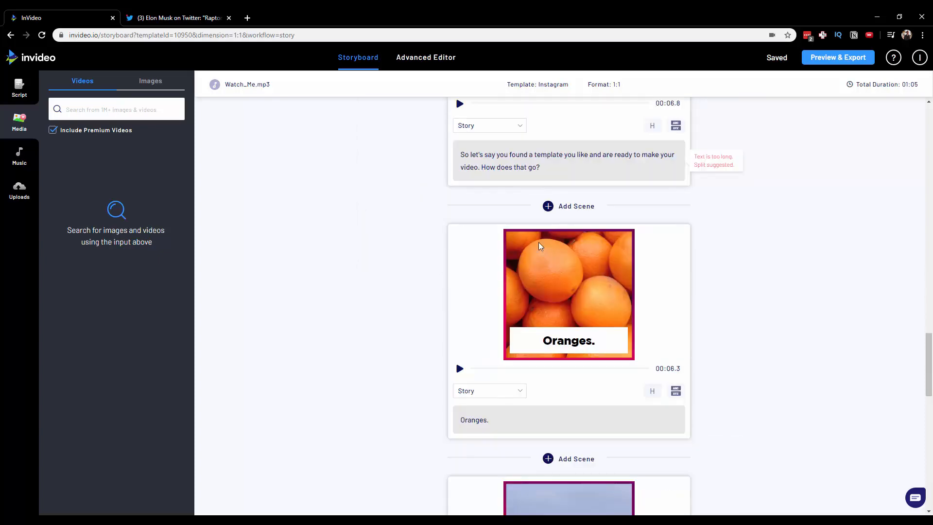
click(547, 252)
scroll(547, 252, down, 9)
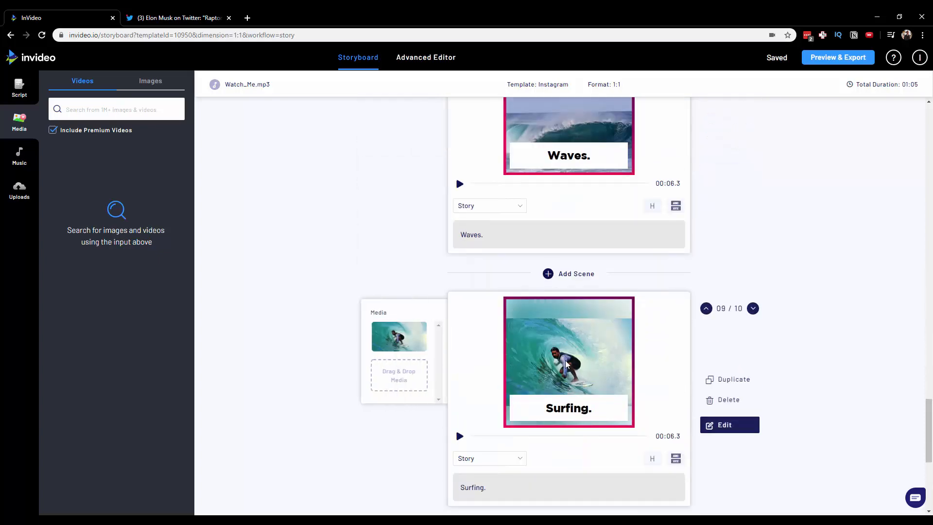
scroll(555, 318, down, 4)
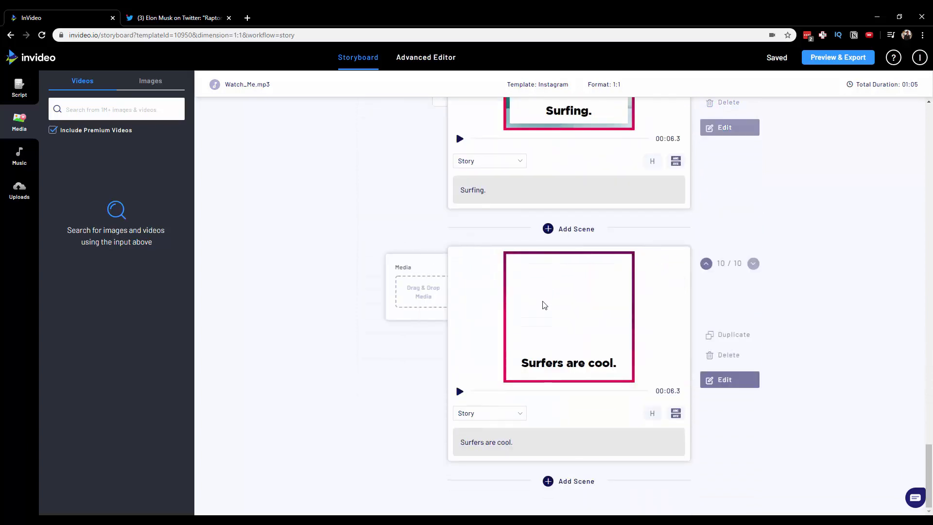
scroll(542, 311, up, 6)
scroll(537, 335, down, 4)
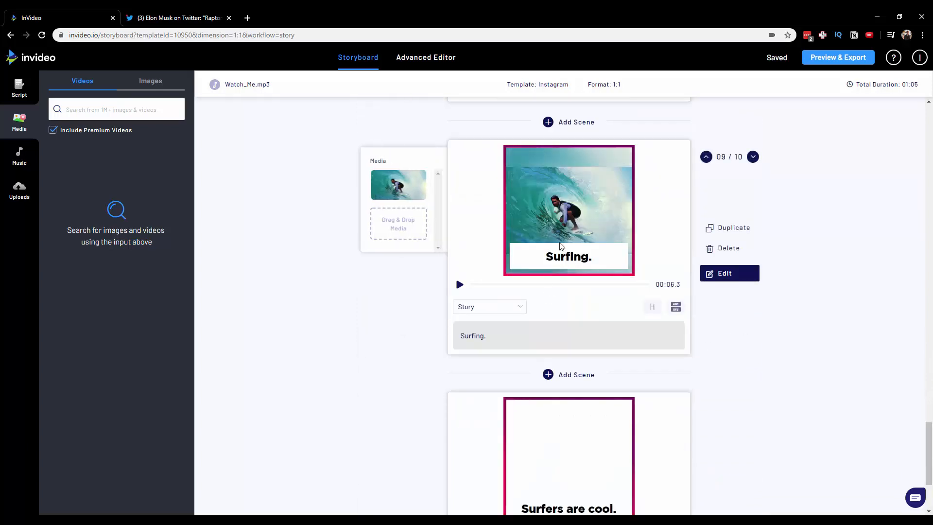
scroll(377, 340, up, 10)
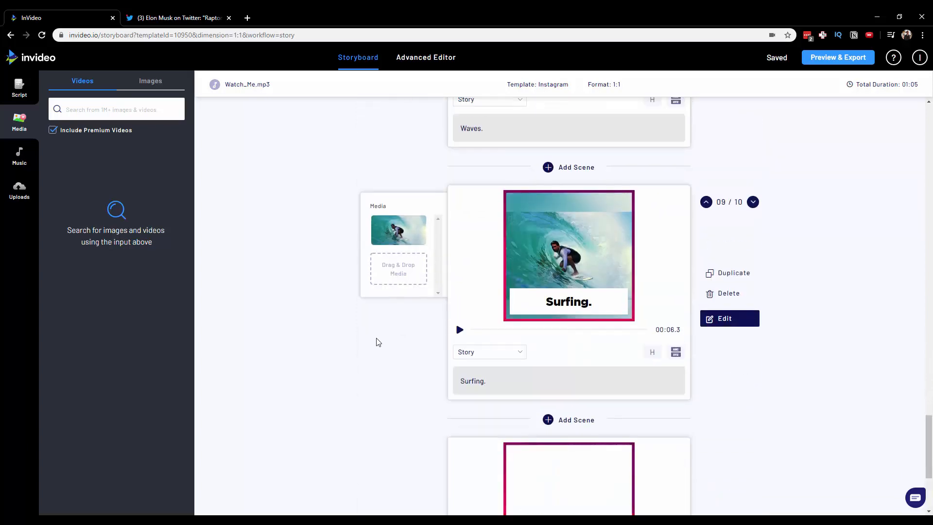
scroll(393, 348, up, 10)
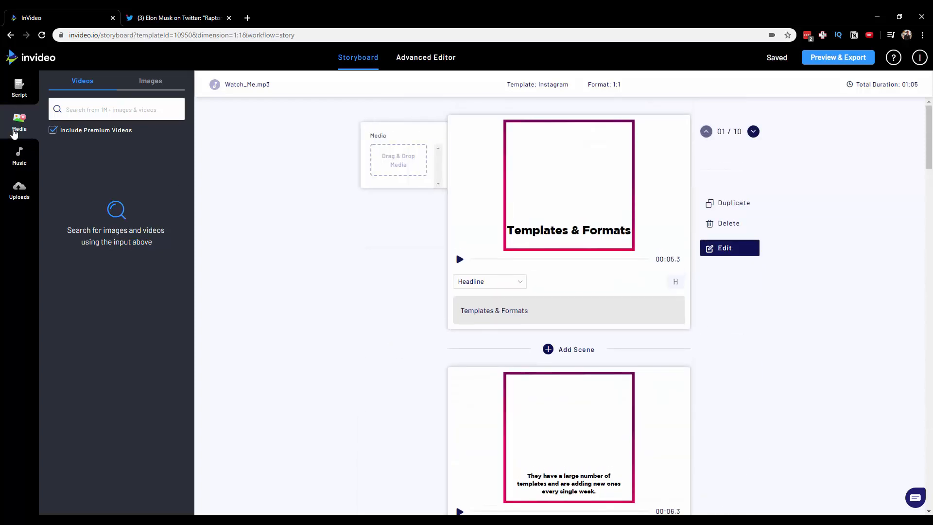
Search the stock videos for "templates" and add the clip of hands over paper charts to the headline scene
click(111, 110)
text(templates)
key(Return)
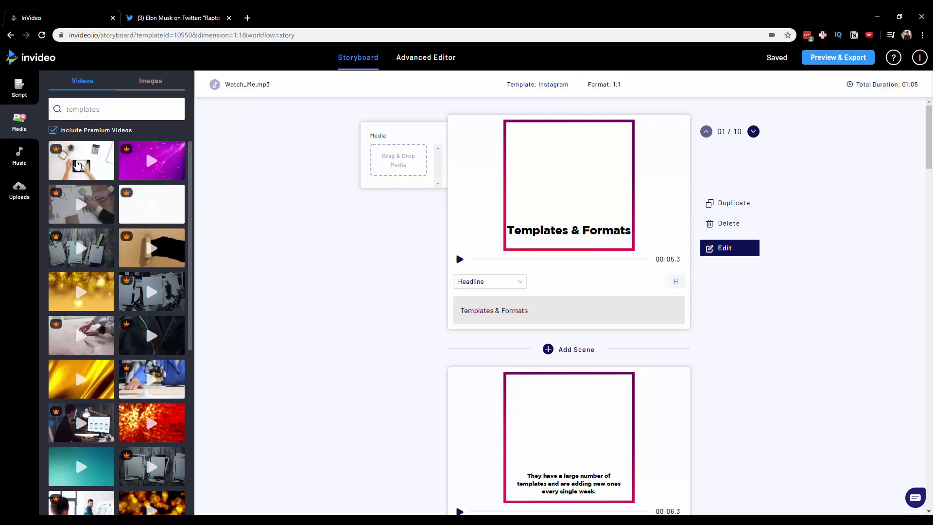
drag(78, 196, 401, 158)
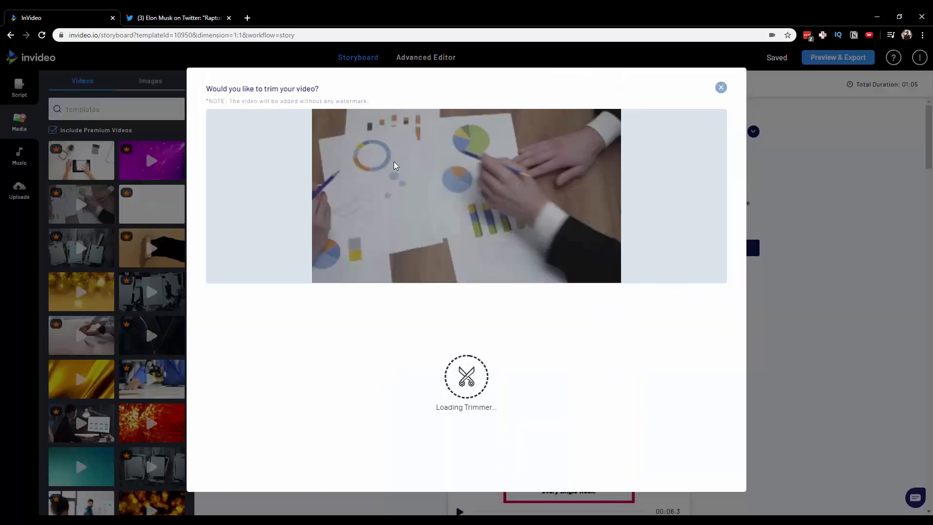
click(703, 445)
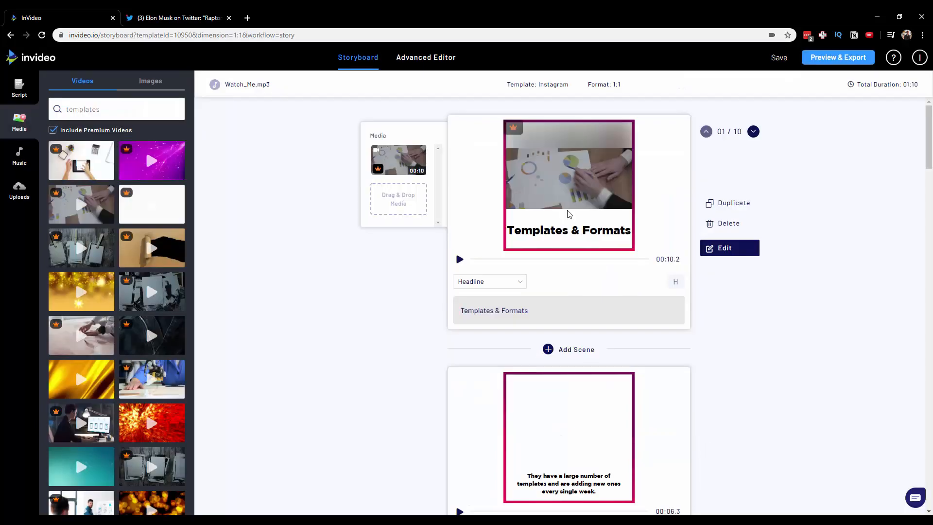
View the project in the Advanced Editor, return to the storyboard and review the script alongside its scenes
scroll(610, 351, down, 3)
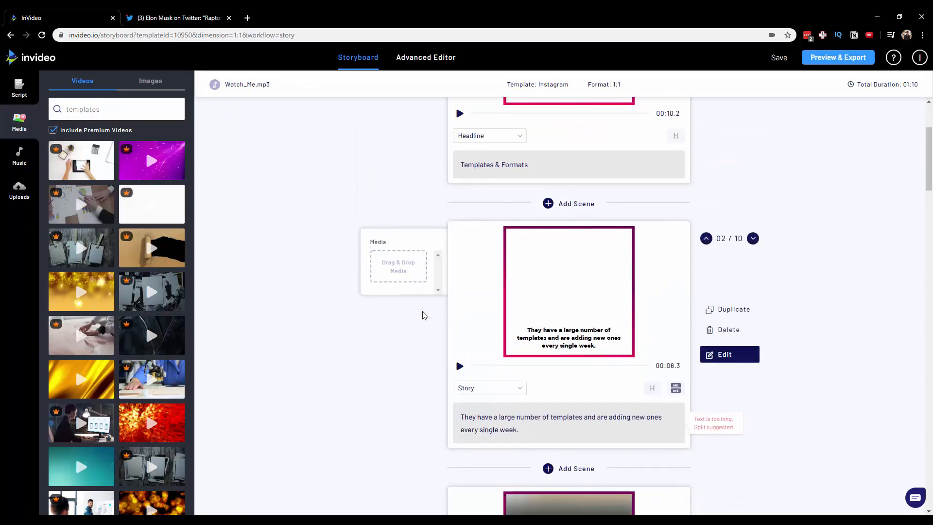
click(437, 66)
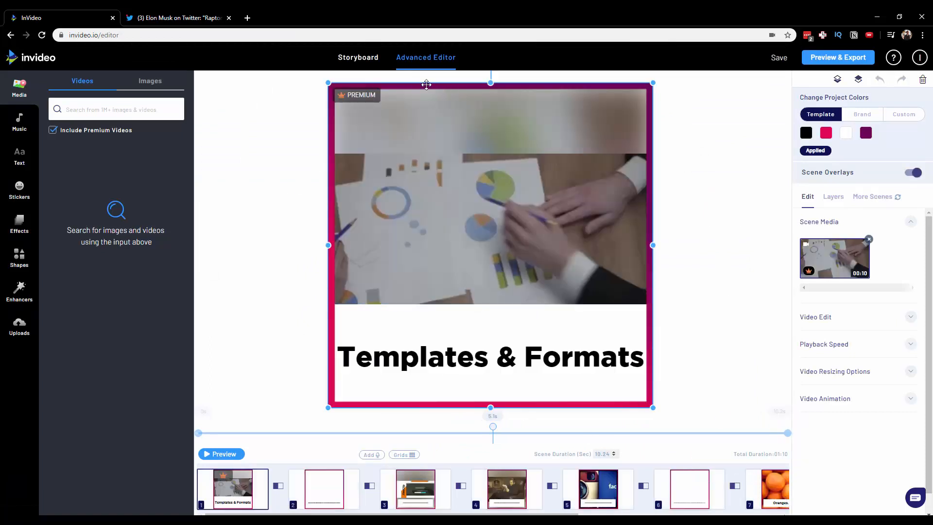
click(356, 61)
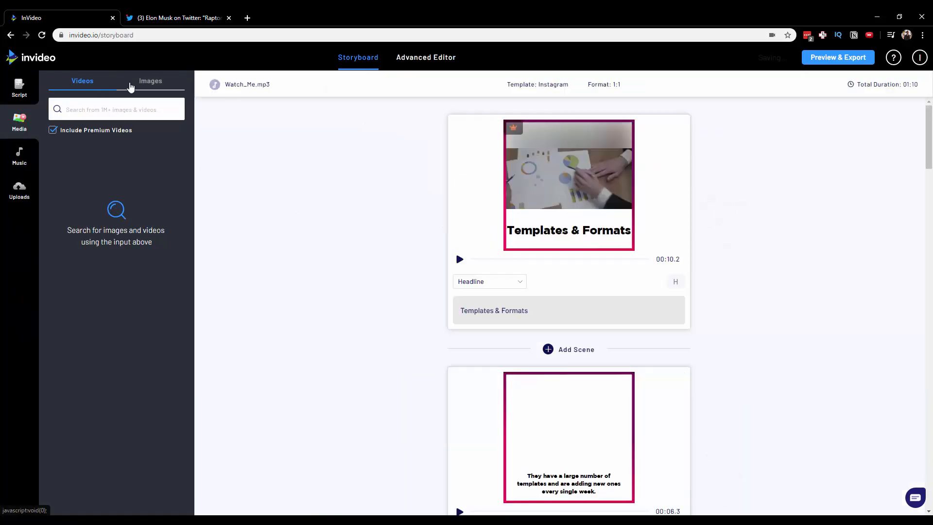
click(32, 96)
scroll(452, 271, down, 5)
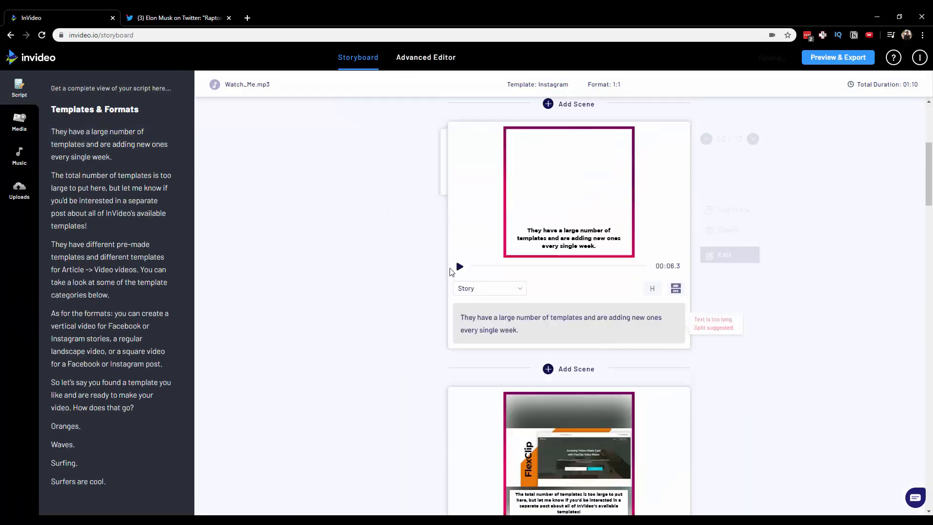
scroll(456, 273, down, 15)
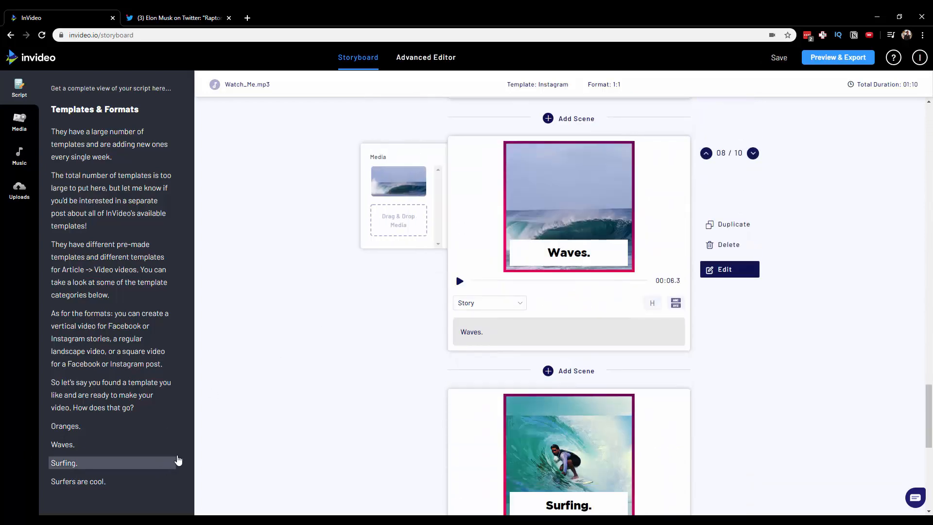
Leave the storyboard despite unsaved changes and examine the one-word sentences in the wide-format script headed "Headline."
click(48, 61)
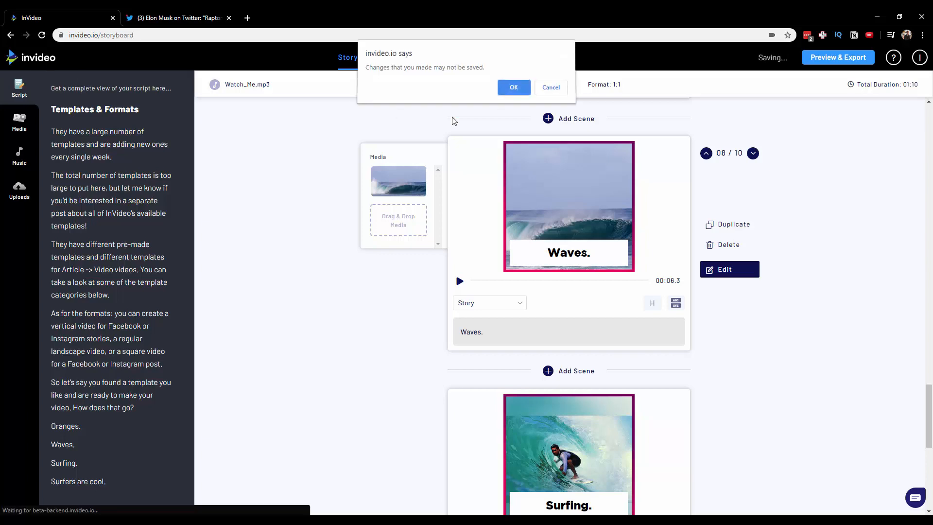
click(514, 87)
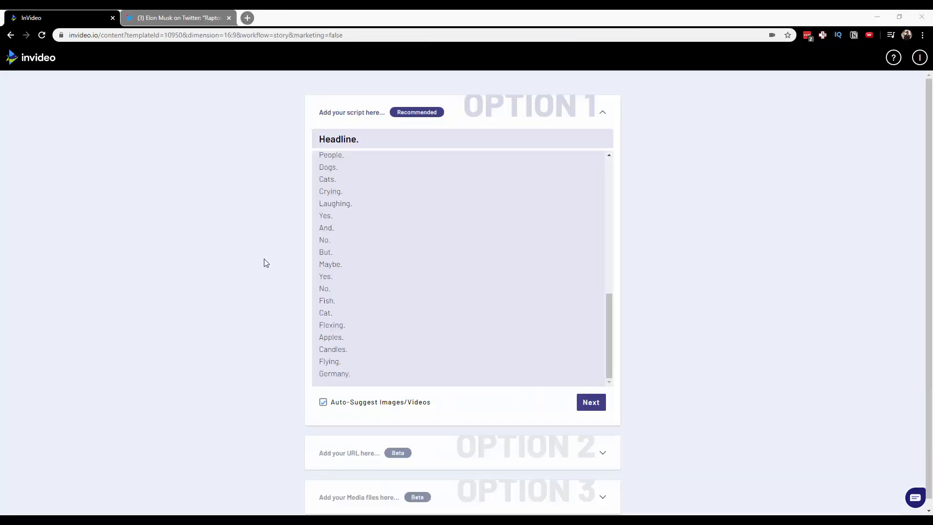
scroll(433, 277, up, 15)
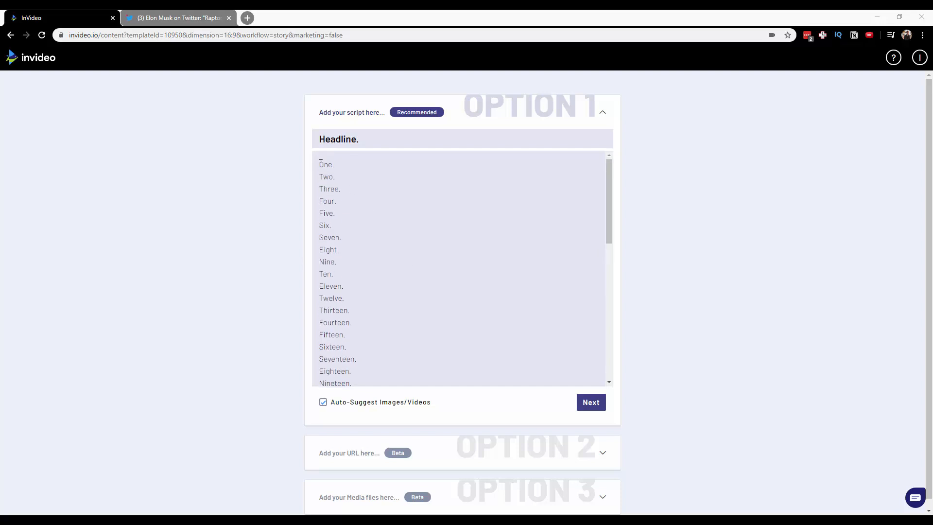
drag(321, 163, 375, 289)
click(369, 274)
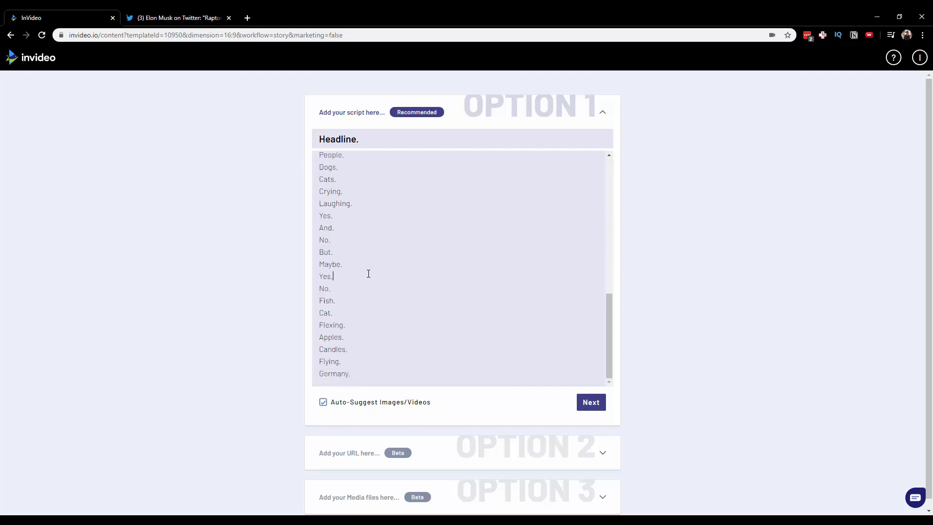
triple_click(368, 273)
click(368, 274)
scroll(397, 376, down, 1)
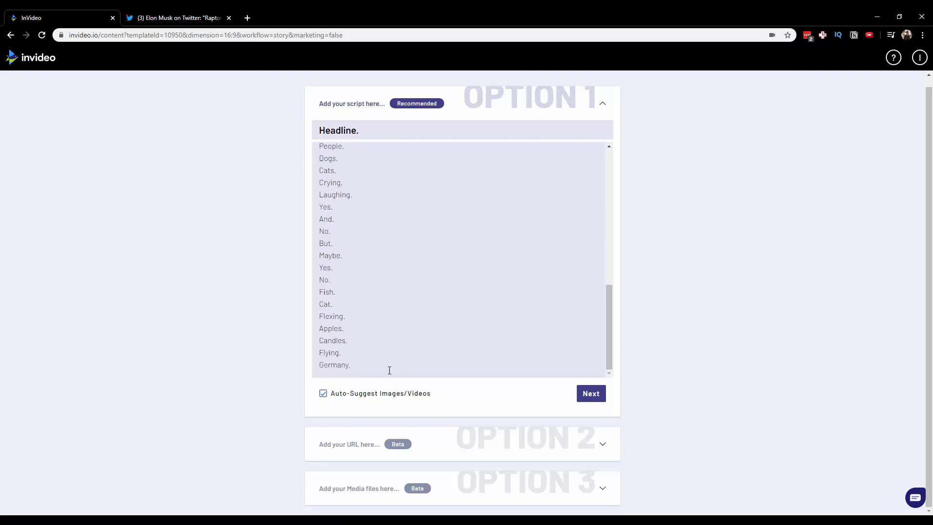
Try to add another sentence after "Germany." at the end of the script, dismiss the dialog and remove the extra line
key(Return)
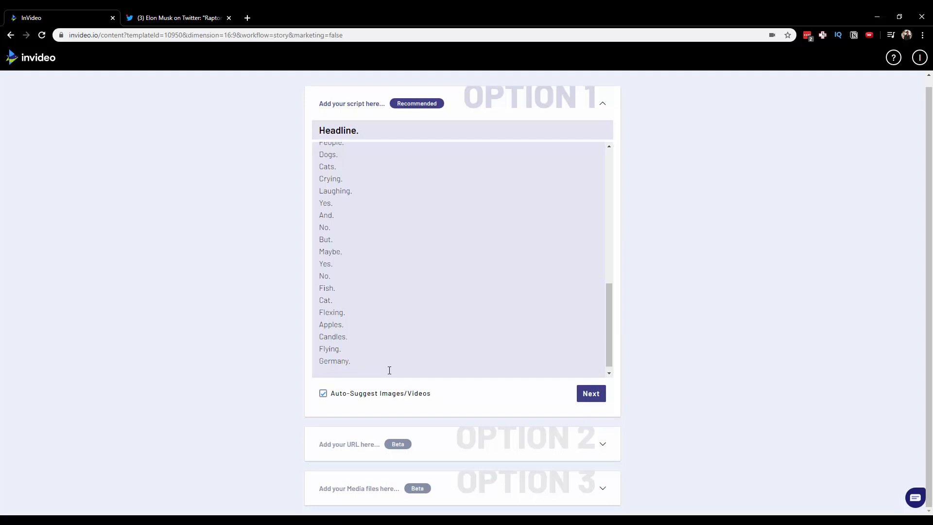
text(Citie)
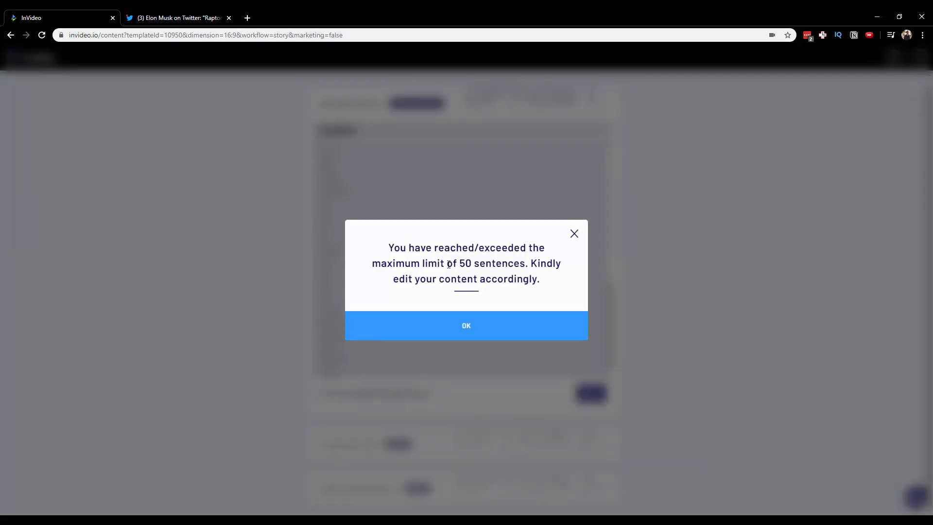
drag(531, 264, 460, 263)
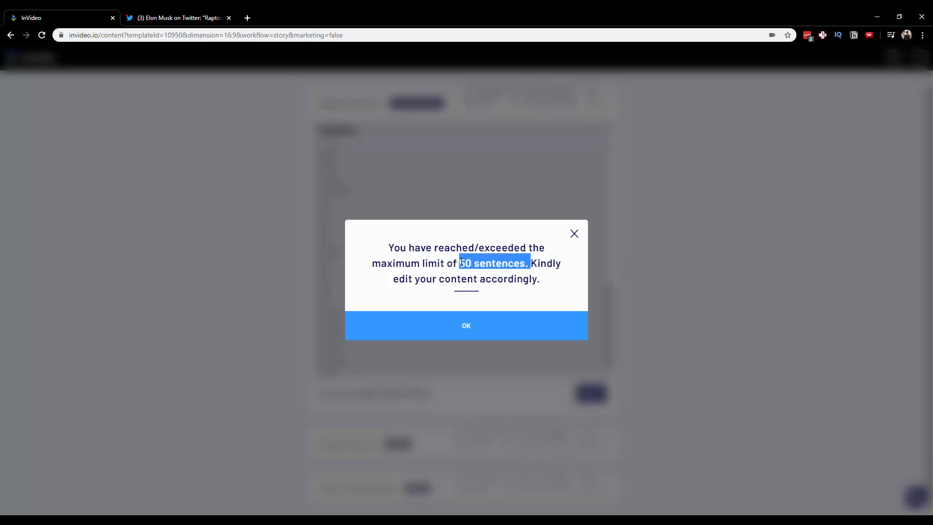
click(453, 327)
drag(373, 363, 319, 365)
key(BackSpace)
key(BackSpace)
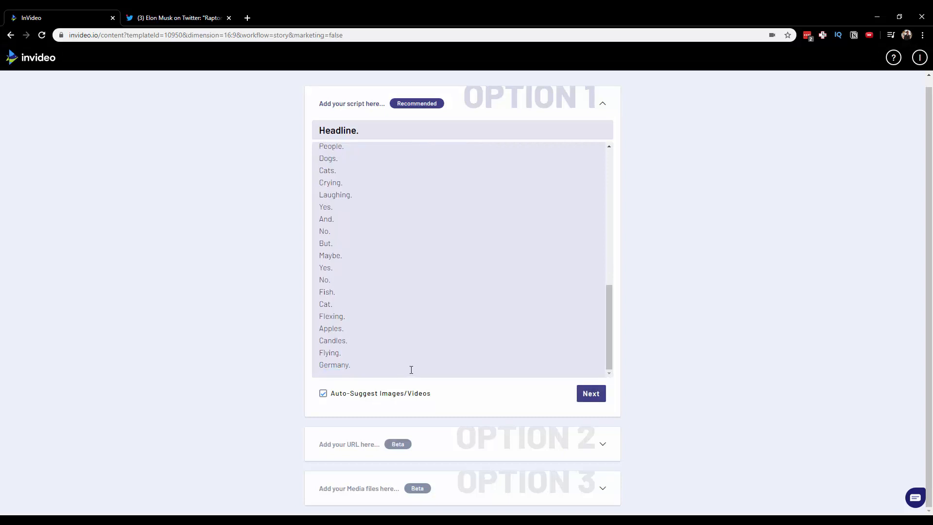
Review the whole script and generate the storyboard from it with auto-suggested images and videos
scroll(326, 204, up, 10)
drag(327, 167, 439, 346)
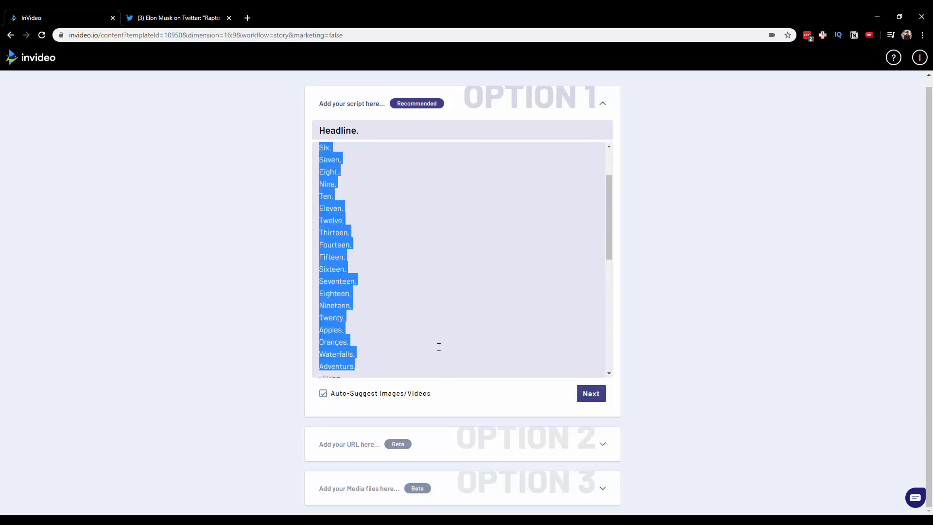
scroll(432, 333, down, 8)
click(431, 337)
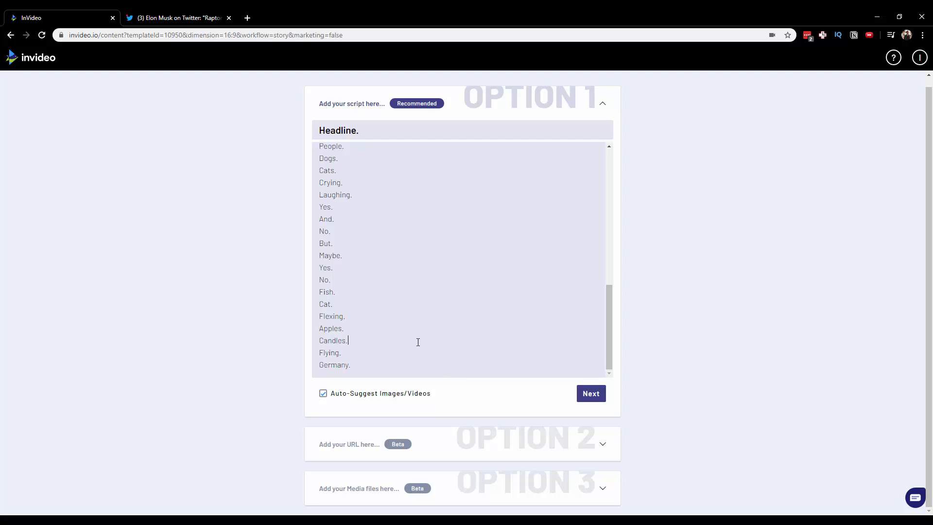
click(587, 395)
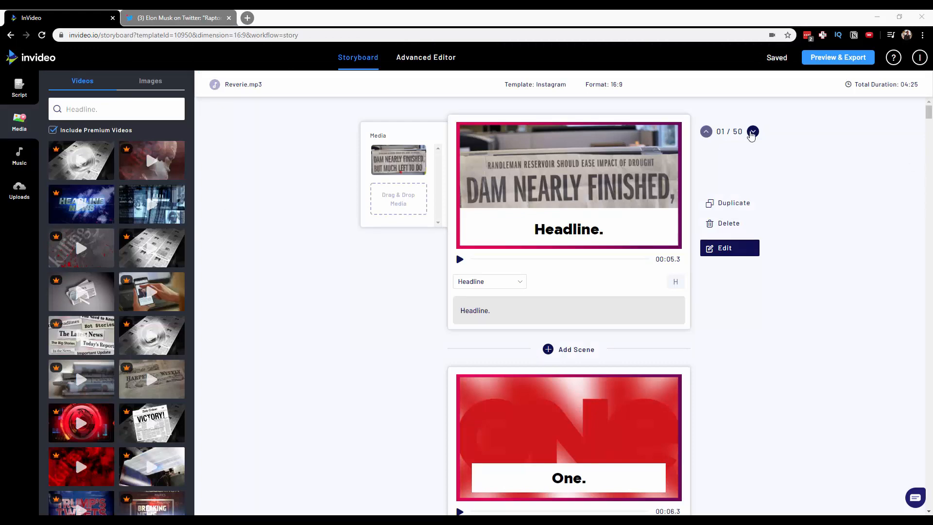
Try to add another scene just before the last few scenes of the storyboard, and dismiss the dialog
drag(929, 107, 929, 115)
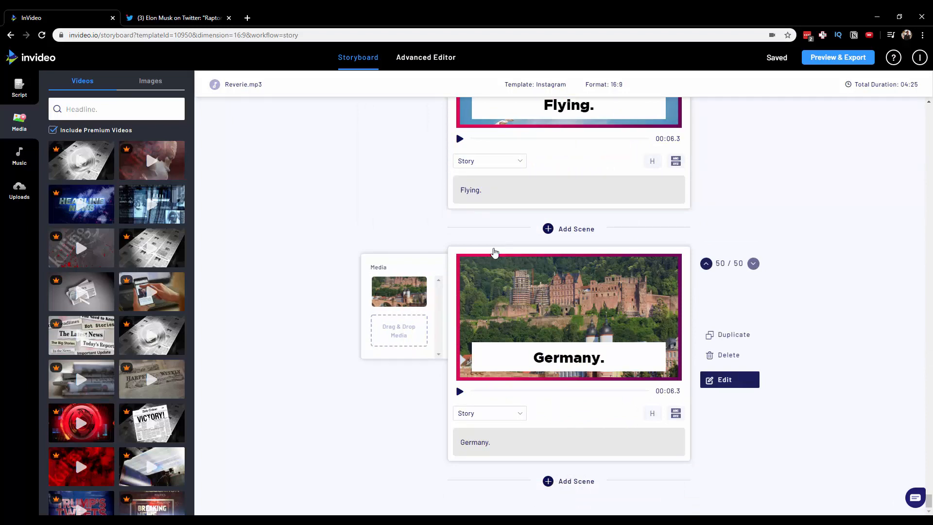
scroll(543, 120, up, 8)
click(545, 116)
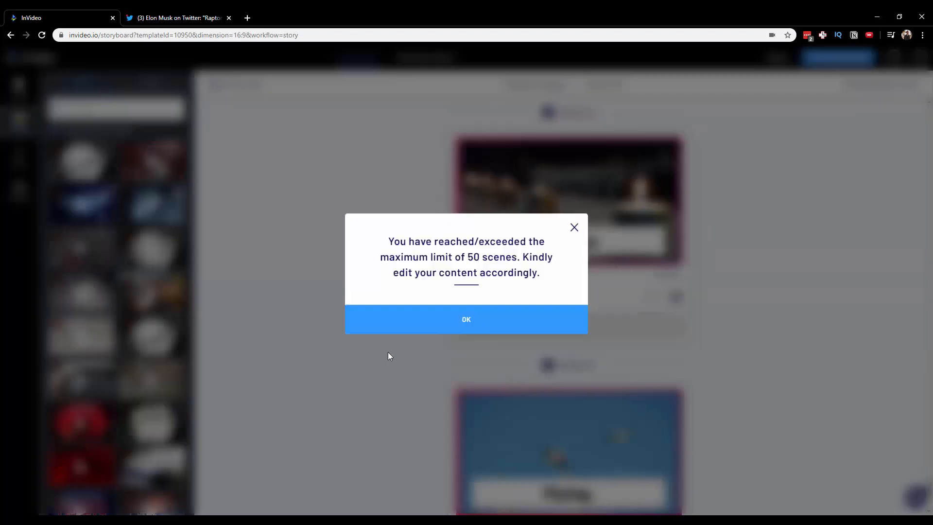
click(466, 327)
drag(929, 488, 884, 66)
Open the project in the Advanced Editor and shorten the first scene's "Headline." text box to end at about 2.6 s
click(420, 59)
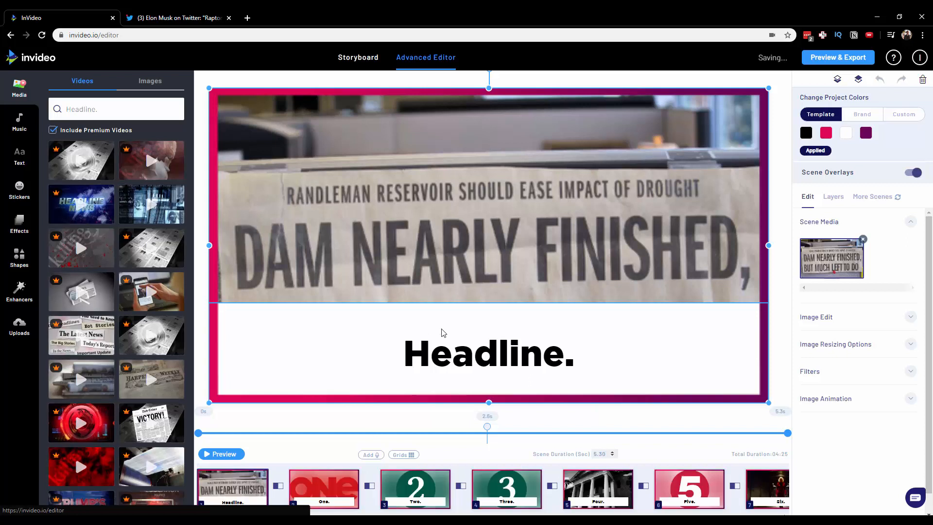
click(530, 368)
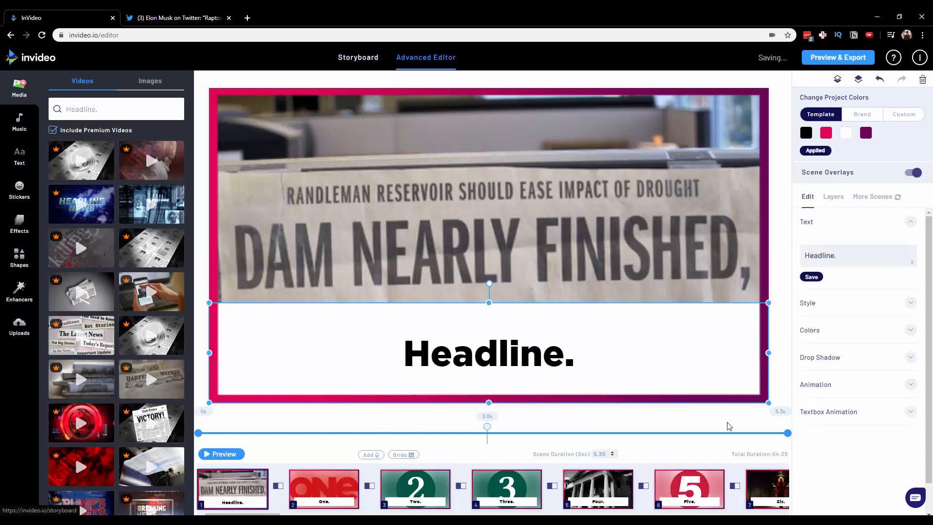
drag(788, 433, 488, 433)
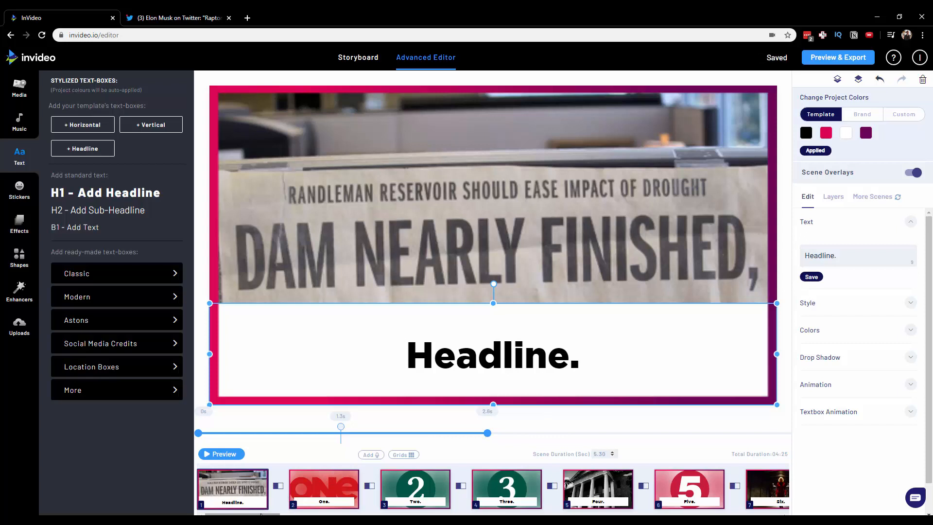
drag(260, 514, 706, 514)
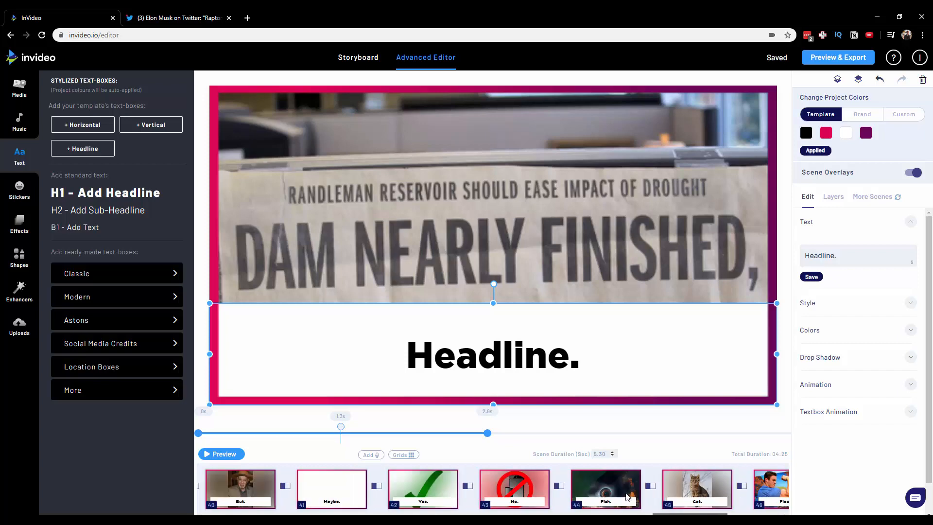
drag(627, 497, 237, 503)
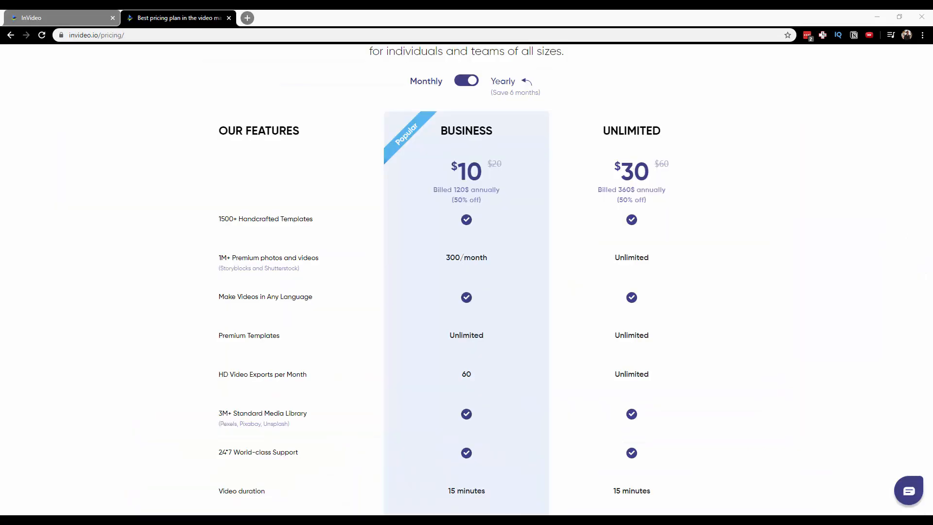
Compare the monthly and yearly prices of the Business and Unlimited plans on the pricing page
scroll(187, 216, up, 1)
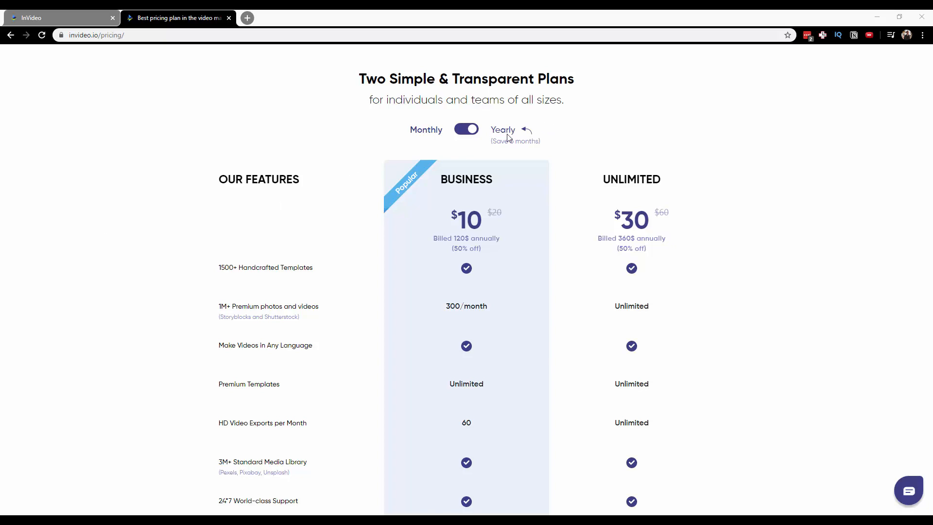
click(465, 132)
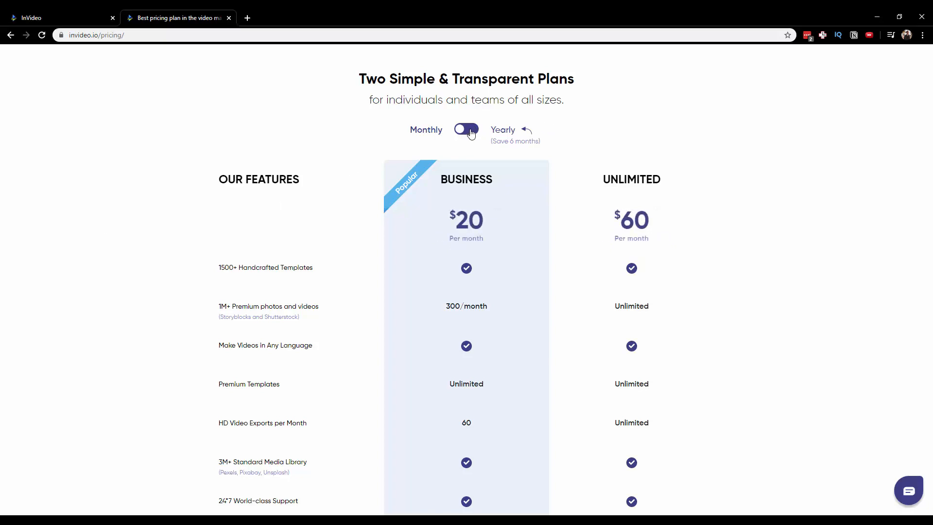
click(471, 132)
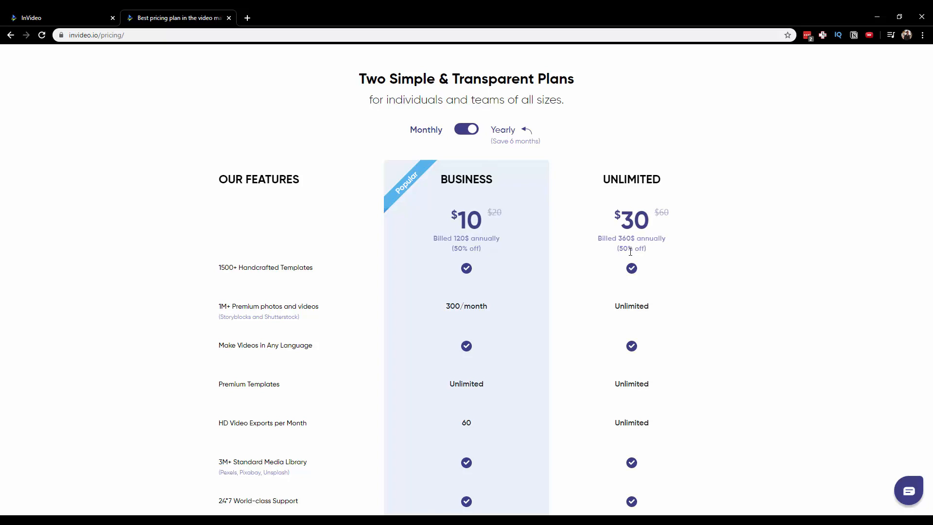
scroll(605, 246, down, 1)
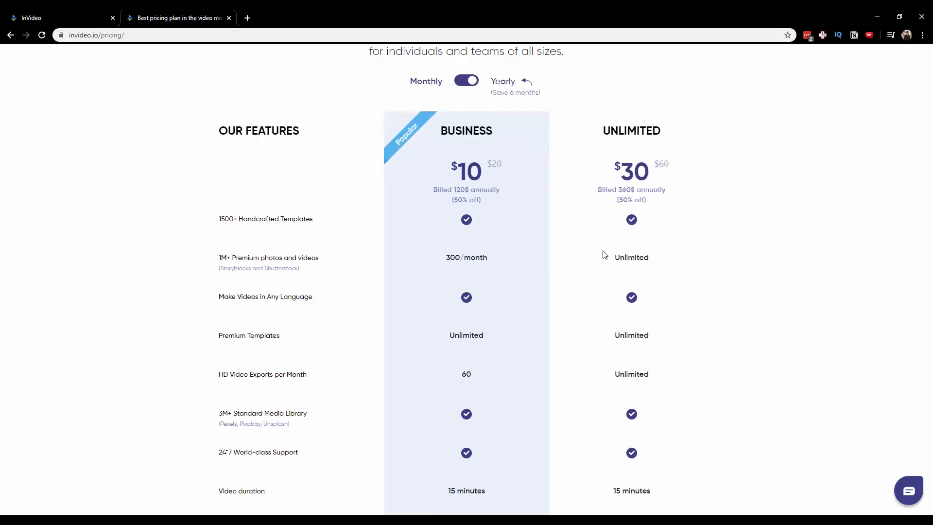
scroll(604, 254, up, 1)
Examine the premium photo and video allowance and the monthly HD video exports for each plan
scroll(444, 176, down, 2)
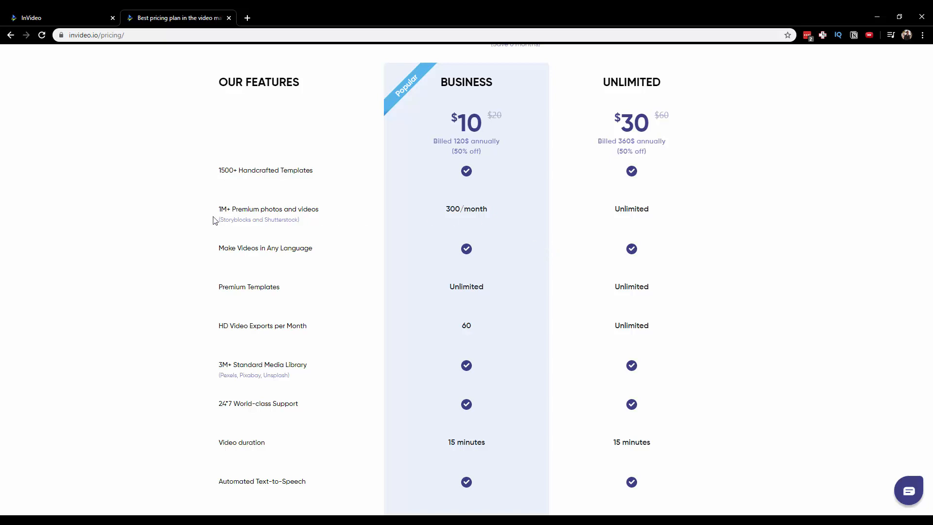
drag(214, 217, 320, 209)
click(328, 208)
drag(447, 211, 484, 212)
click(484, 211)
drag(220, 326, 313, 327)
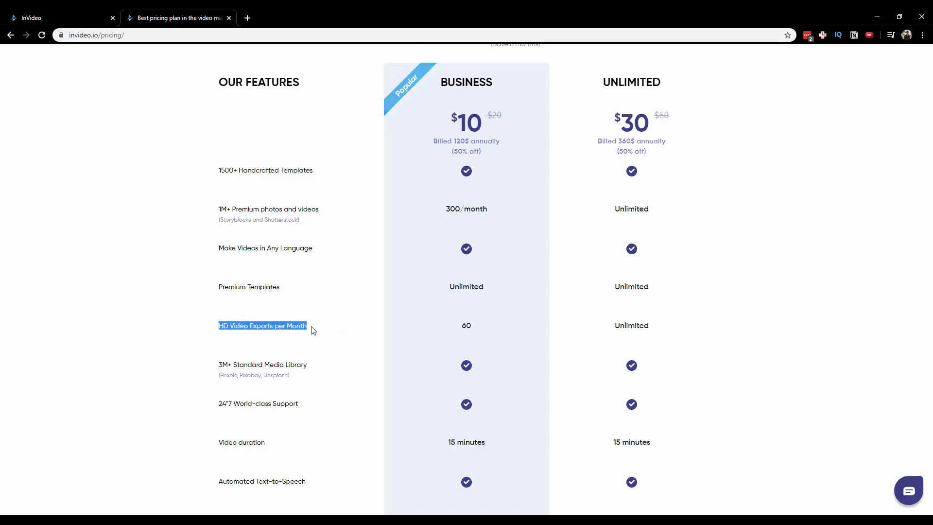
double_click(464, 325)
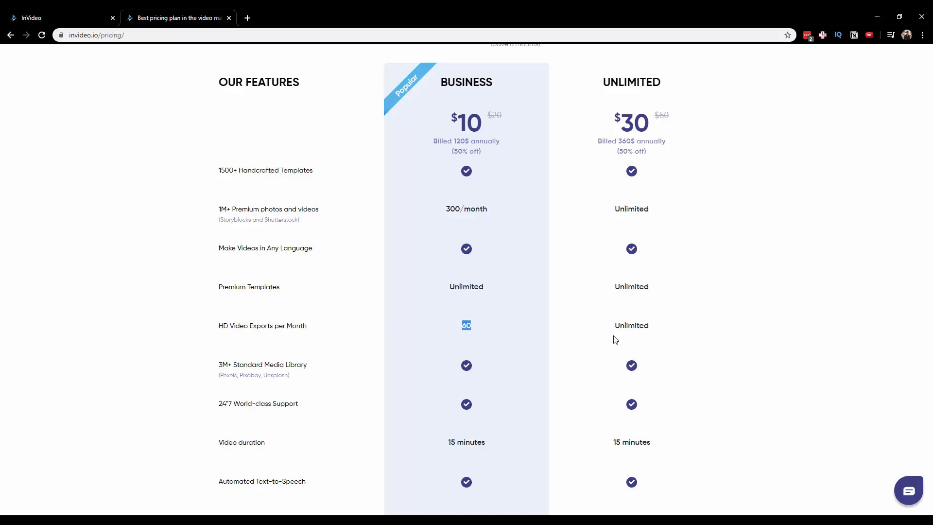
drag(615, 326, 650, 326)
click(637, 326)
Examine the rest of the plan feature list, from the standard media library to reseller rights
scroll(607, 318, down, 4)
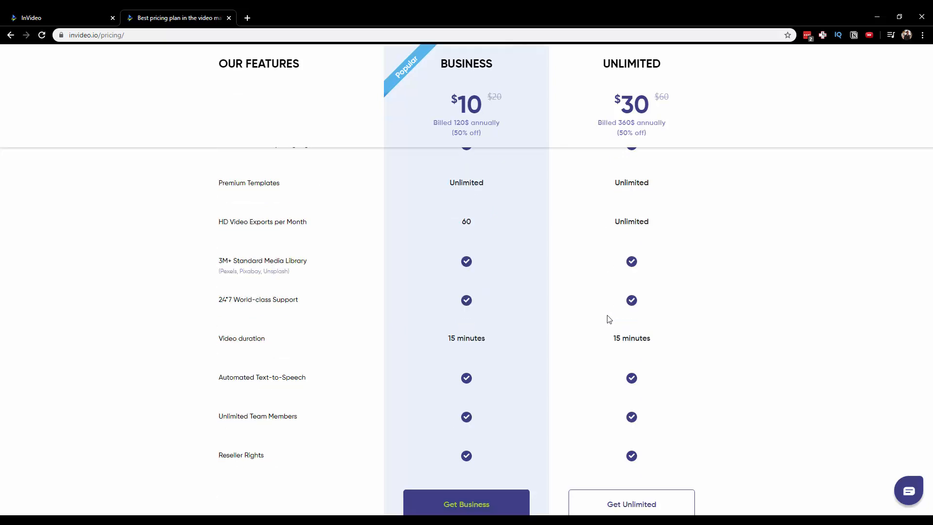
scroll(555, 308, down, 4)
scroll(572, 317, up, 10)
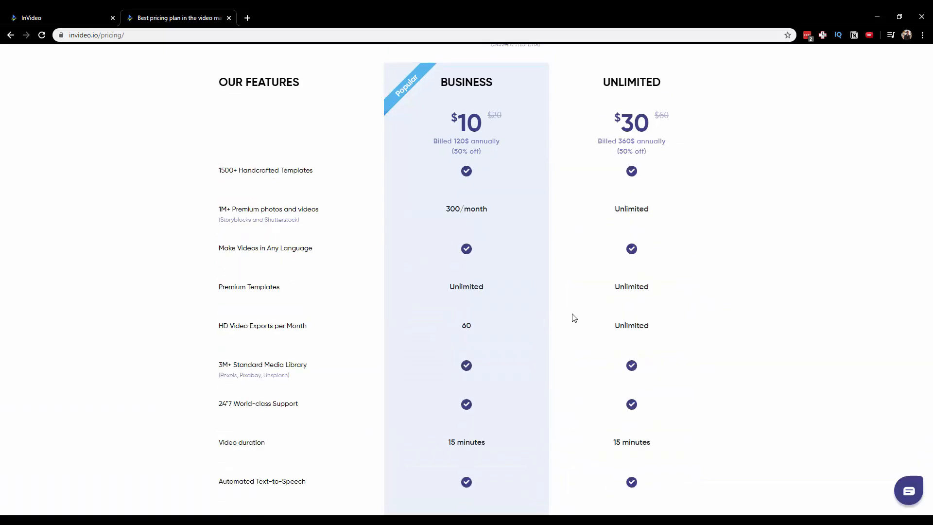
scroll(575, 319, up, 1)
scroll(574, 320, down, 3)
scroll(548, 317, up, 2)
Weigh the Business plan's HD export and premium media limits against the Unlimited plan again
drag(462, 424, 476, 426)
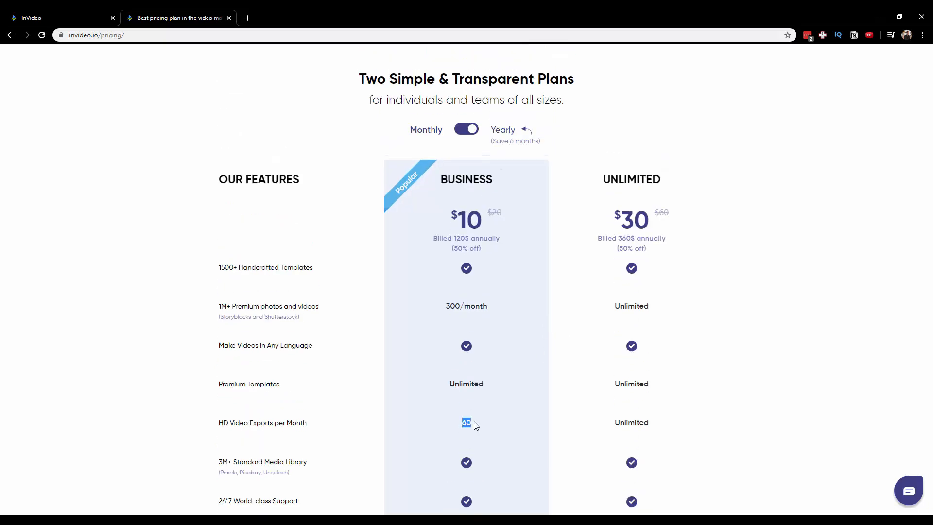
click(486, 306)
scroll(519, 340, down, 1)
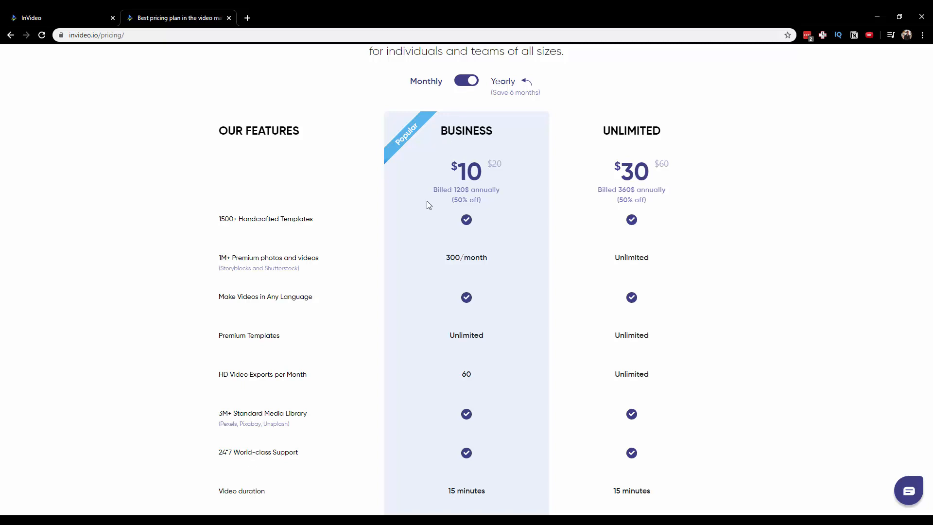
double_click(467, 374)
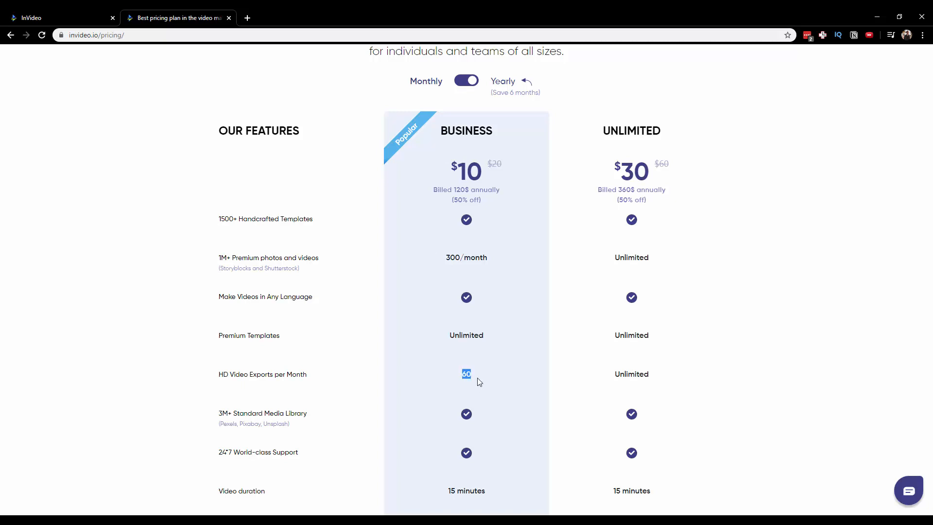
click(283, 367)
drag(613, 375, 649, 374)
click(648, 374)
drag(477, 375, 449, 377)
triple_click(474, 254)
click(450, 287)
scroll(449, 285, up, 4)
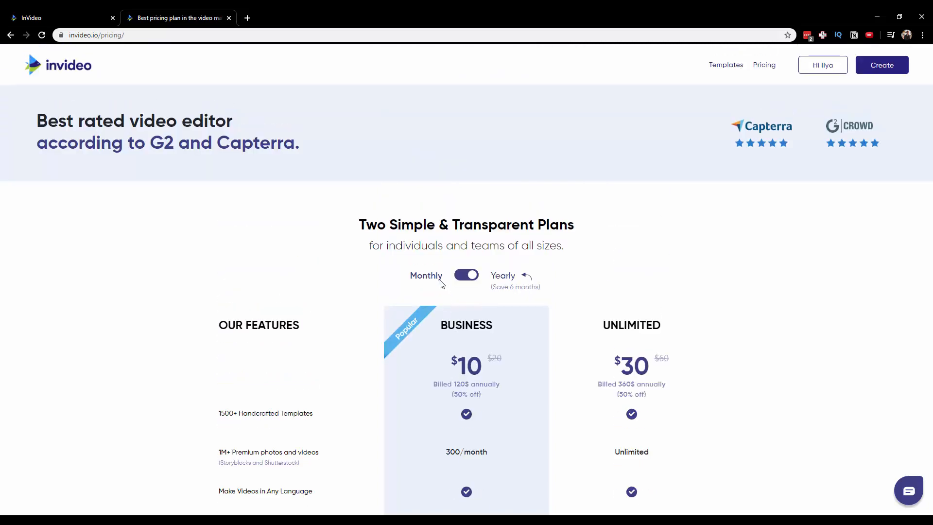